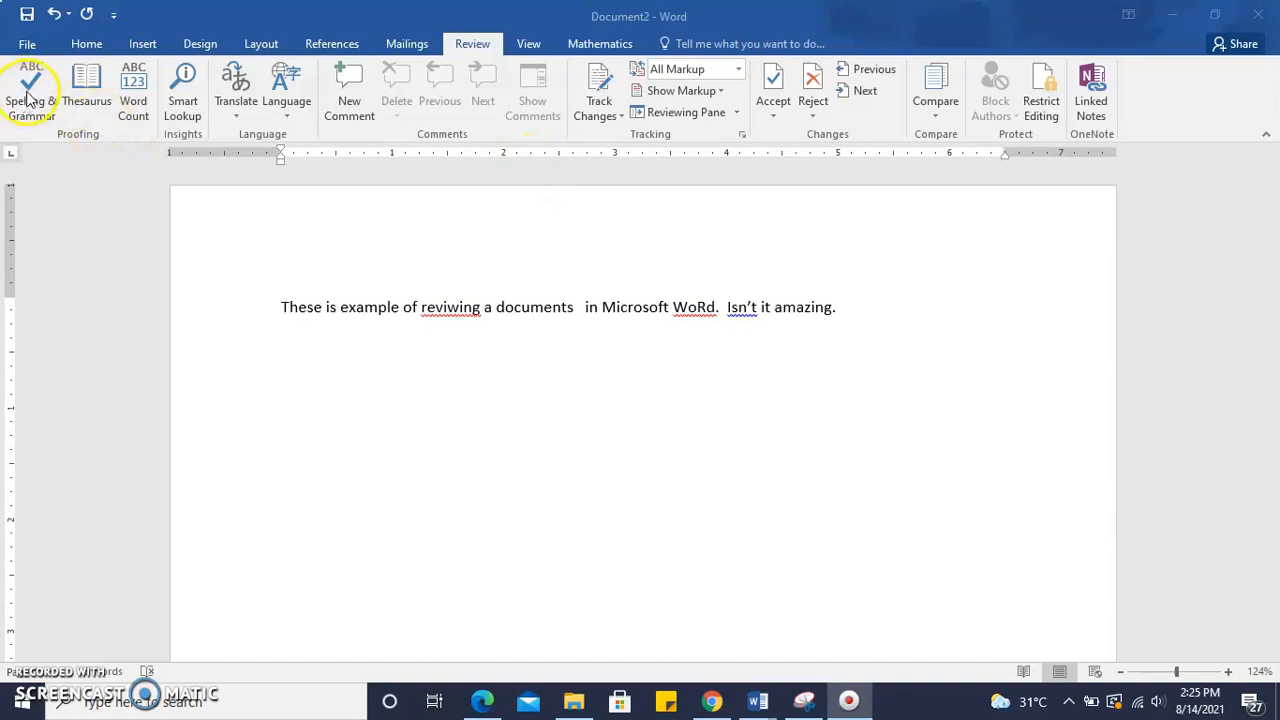
Run Spelling & Grammar and correct the misspelled 'reviwing' to 'reviewing'
click(282, 308)
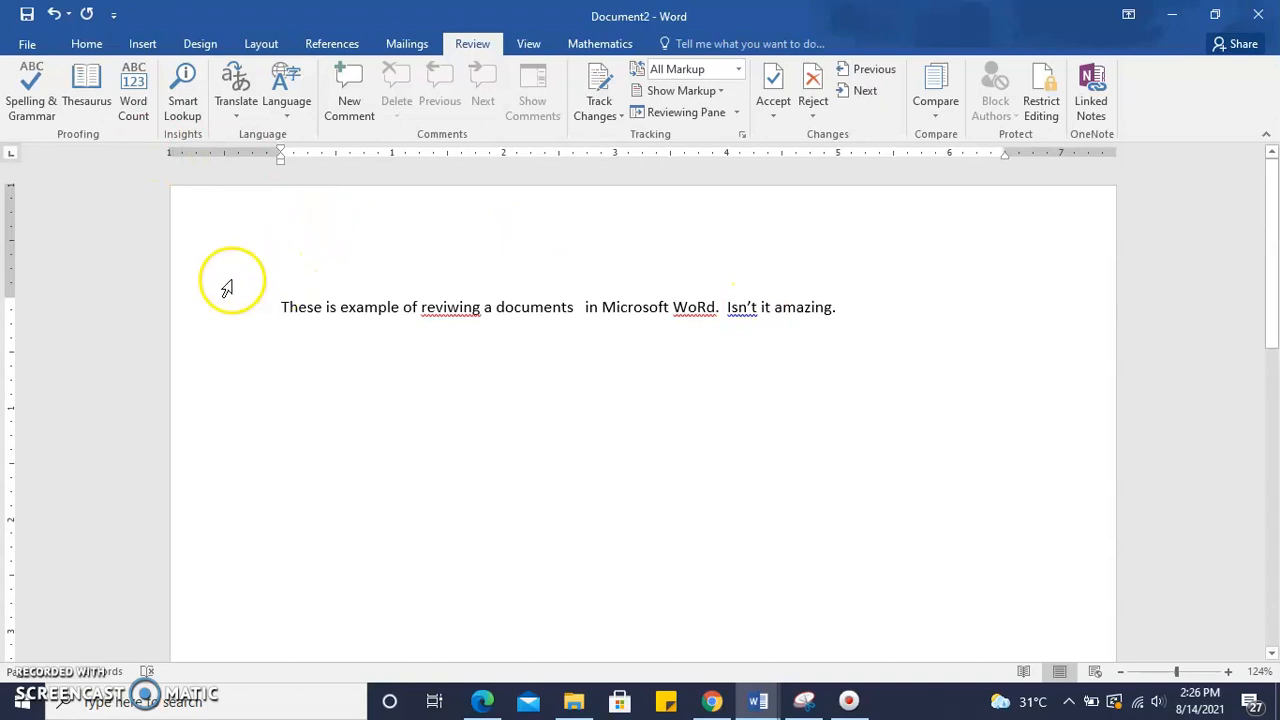
click(30, 100)
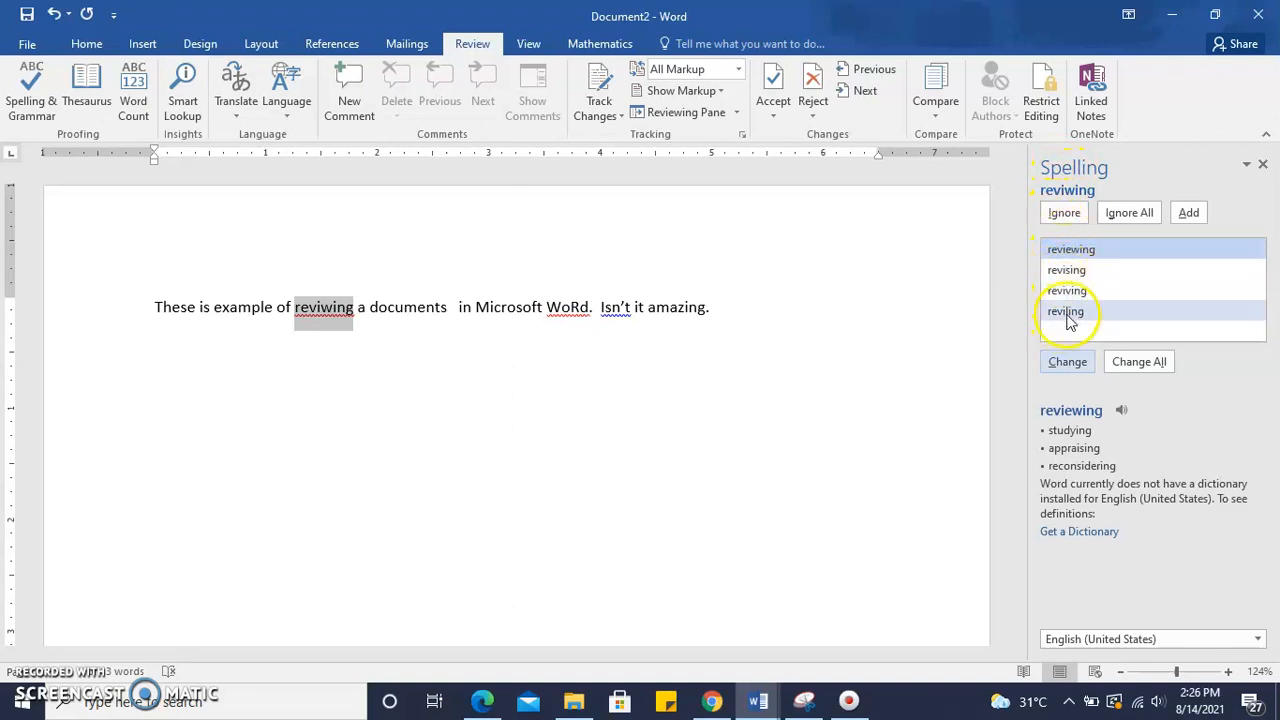
click(1068, 227)
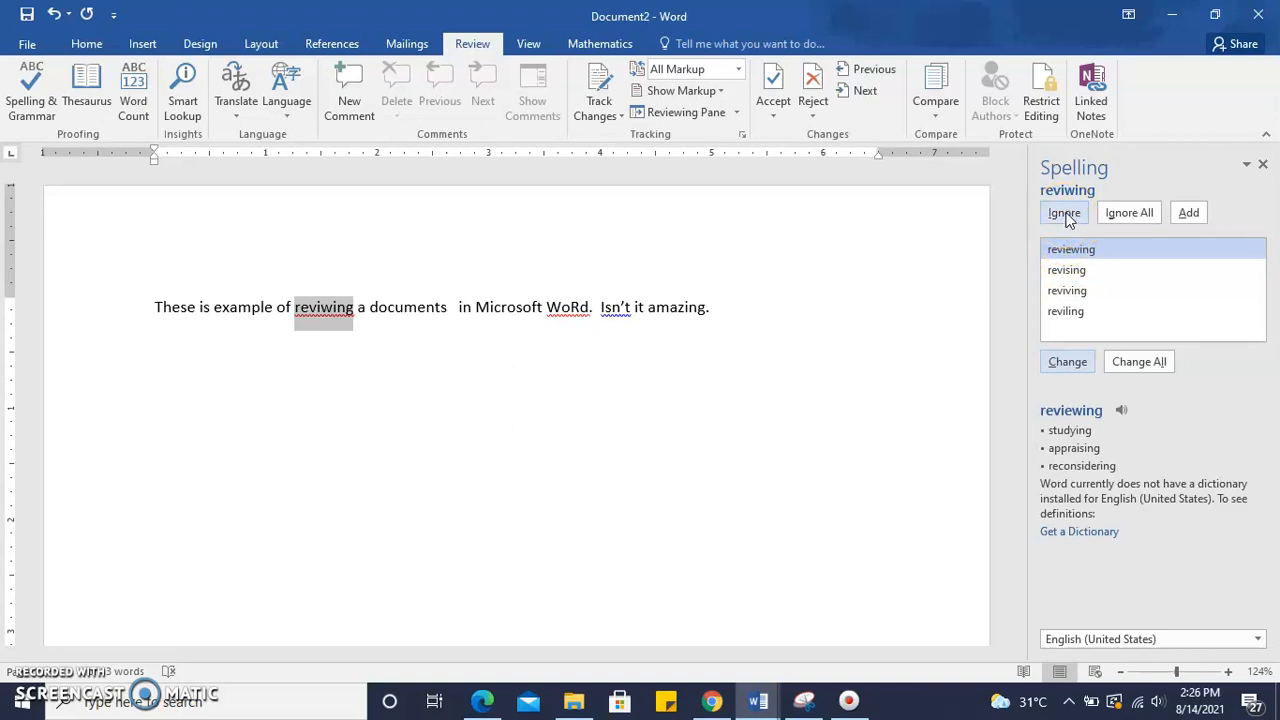
click(1113, 215)
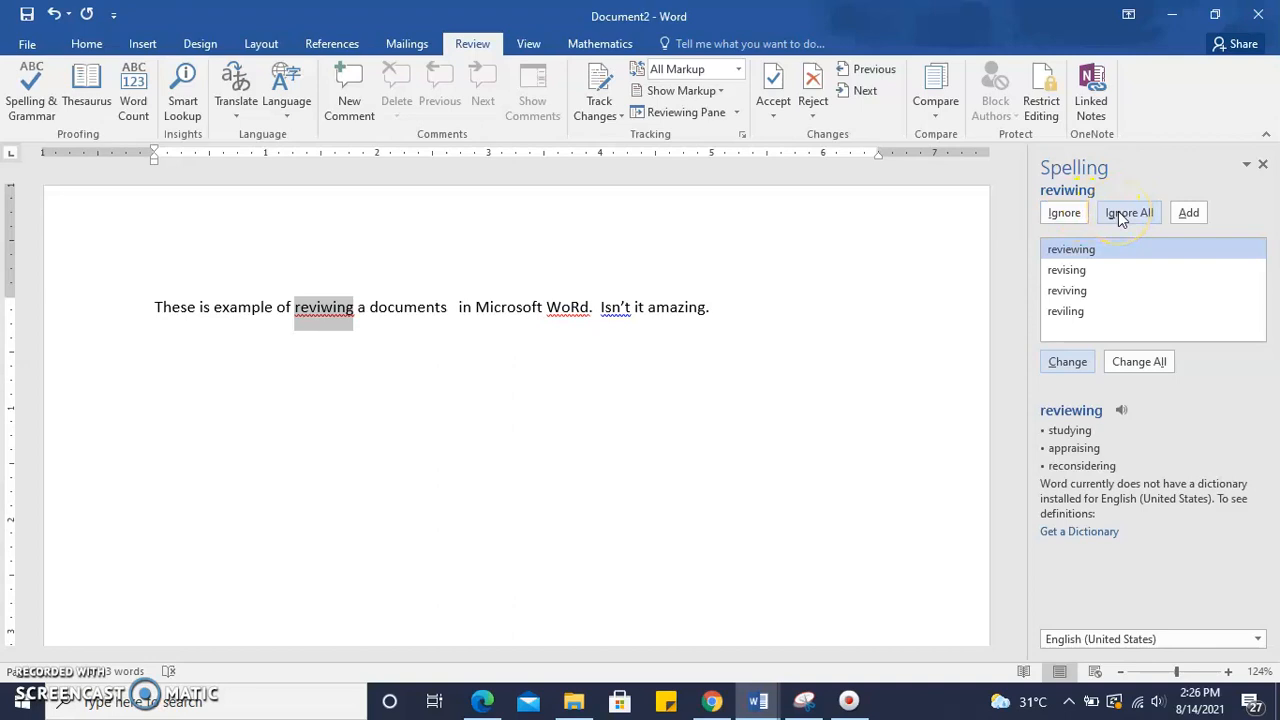
click(1175, 218)
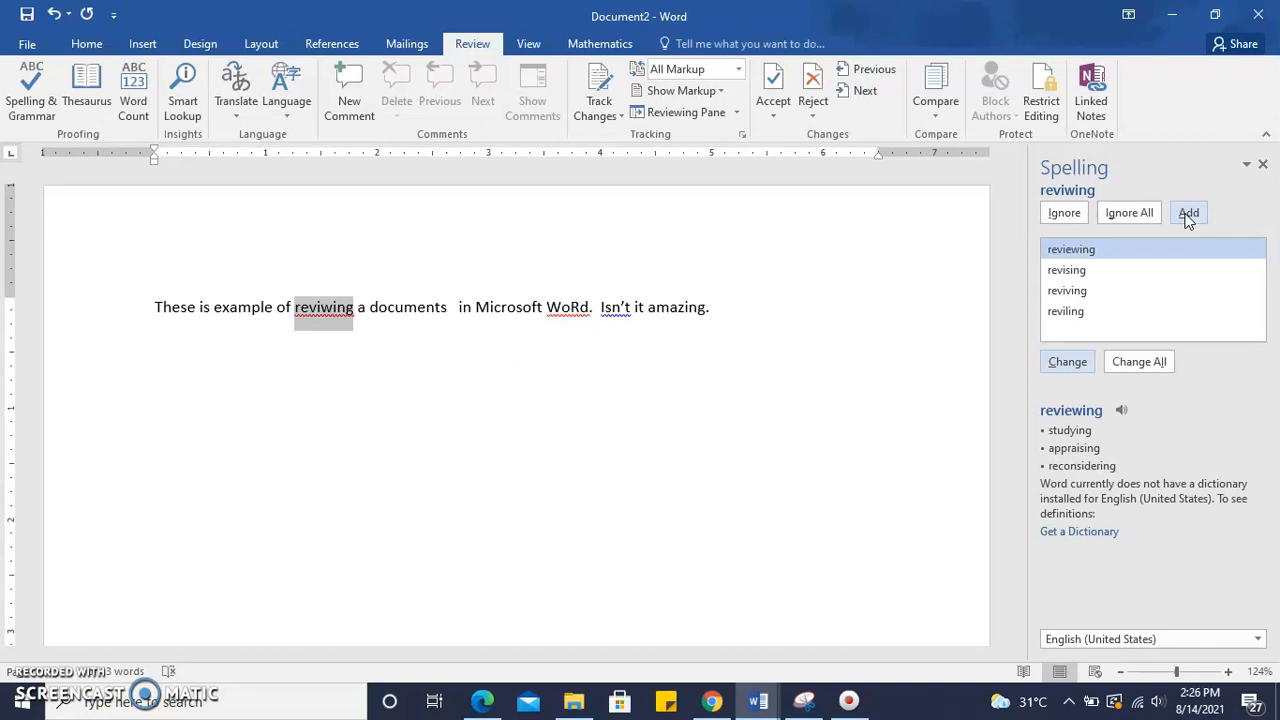
click(1136, 463)
click(1064, 257)
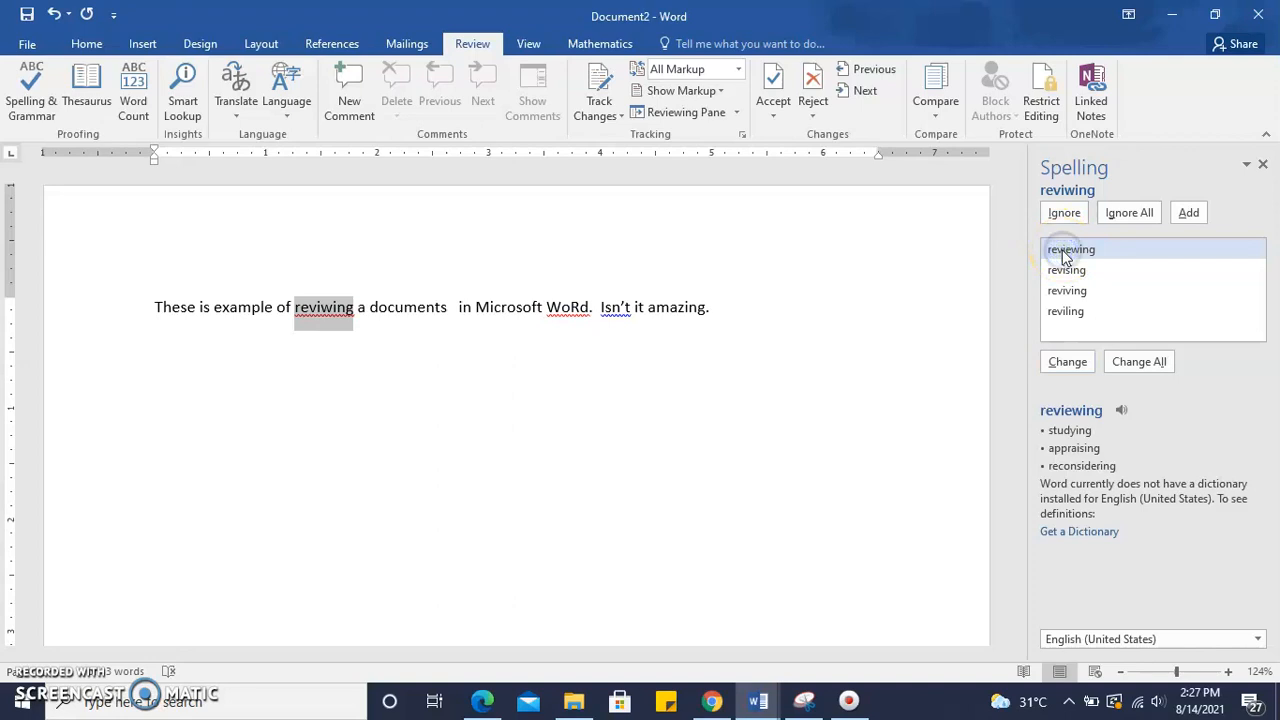
click(1064, 361)
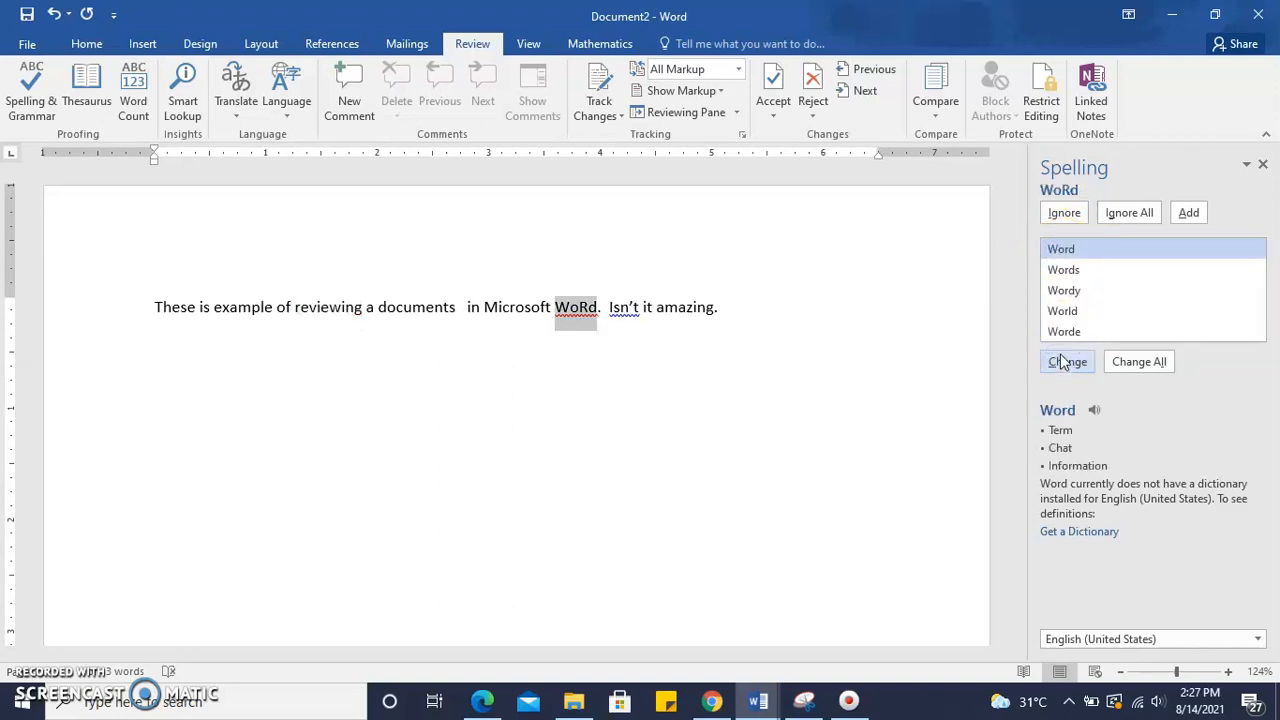
Correct 'WoRd' to 'Word' and accept 'documents' in place of 'a documents'
click(1067, 250)
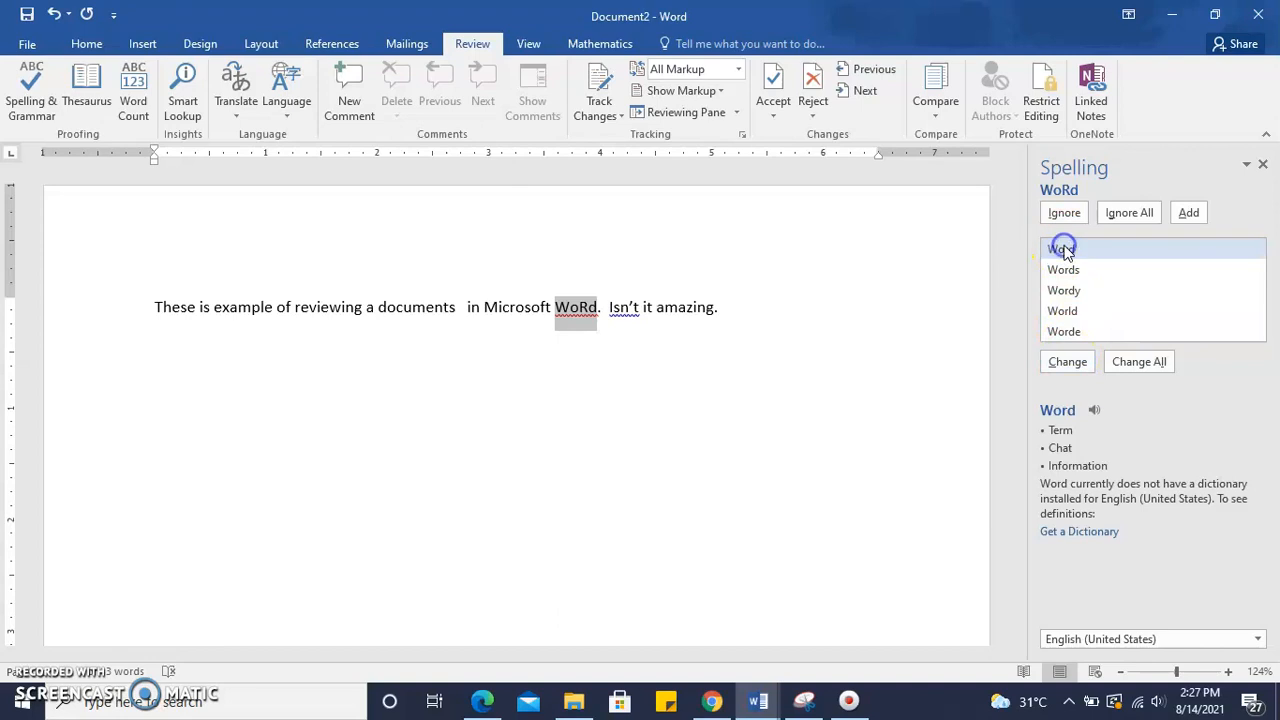
click(1066, 364)
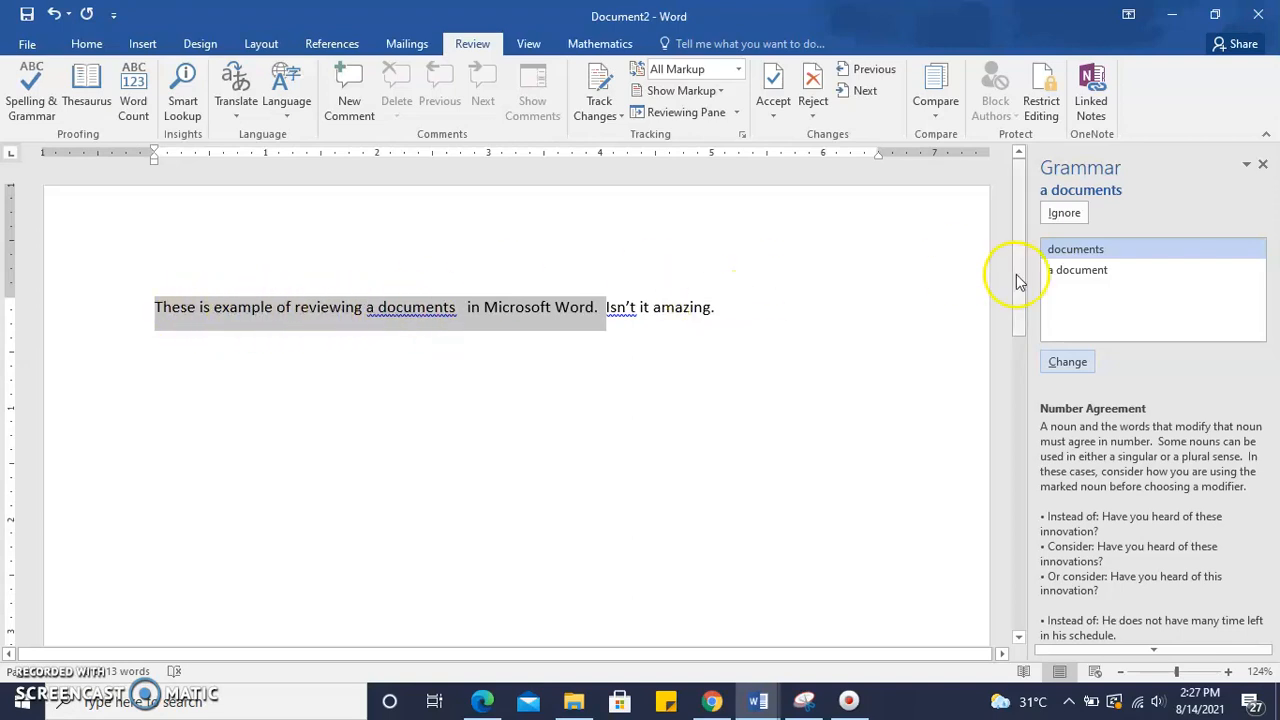
click(1077, 363)
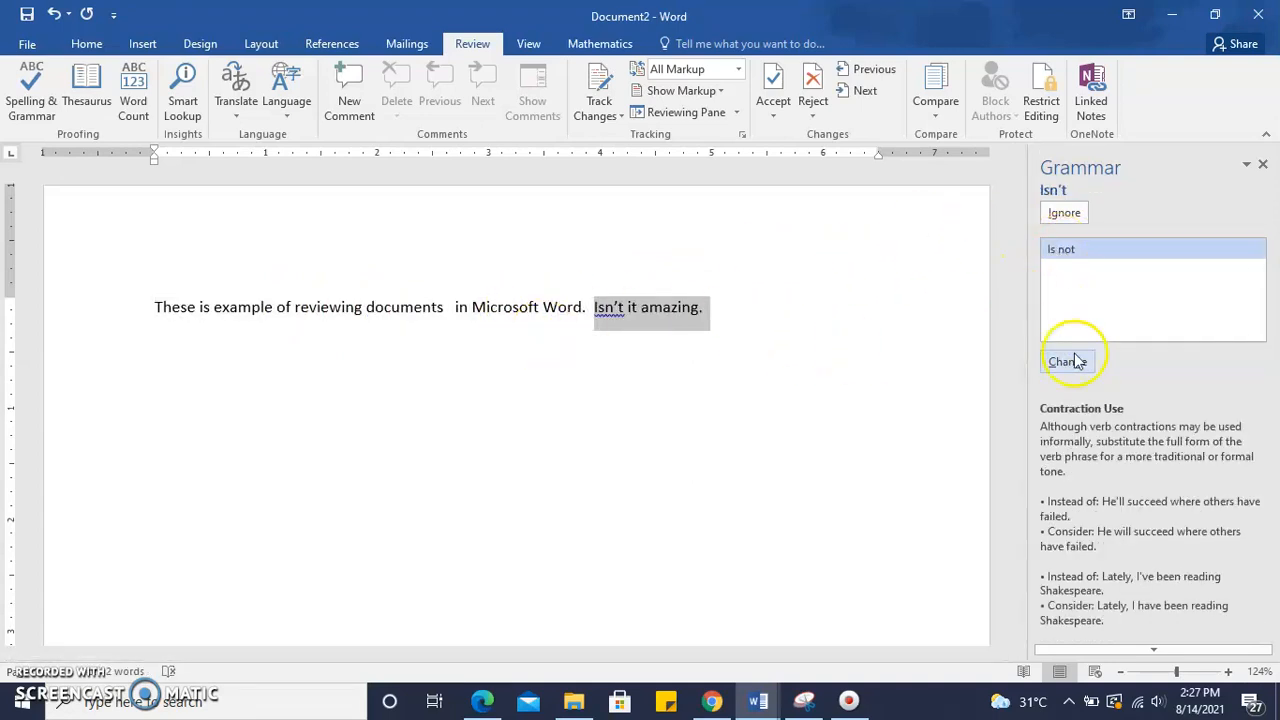
Ignore the 'Isn't' contraction suggestion and rewrite the sentence start as 'This is an example'
click(1065, 215)
click(1065, 215)
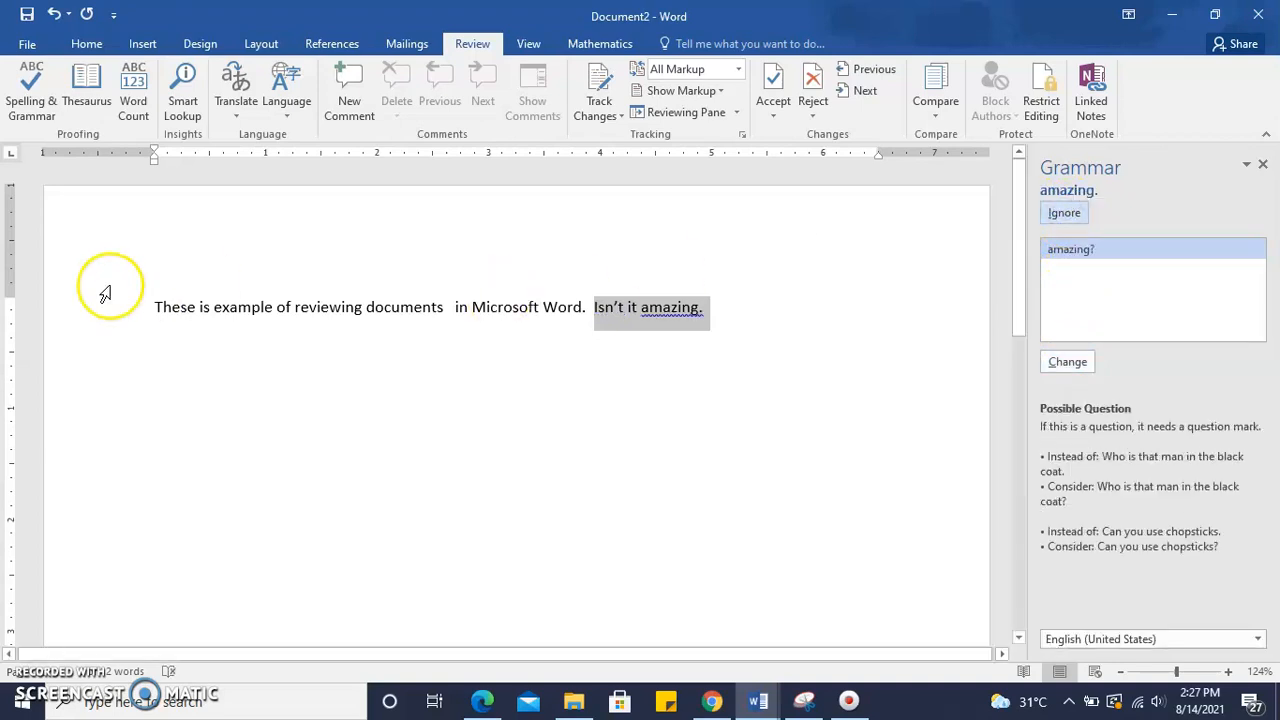
click(208, 306)
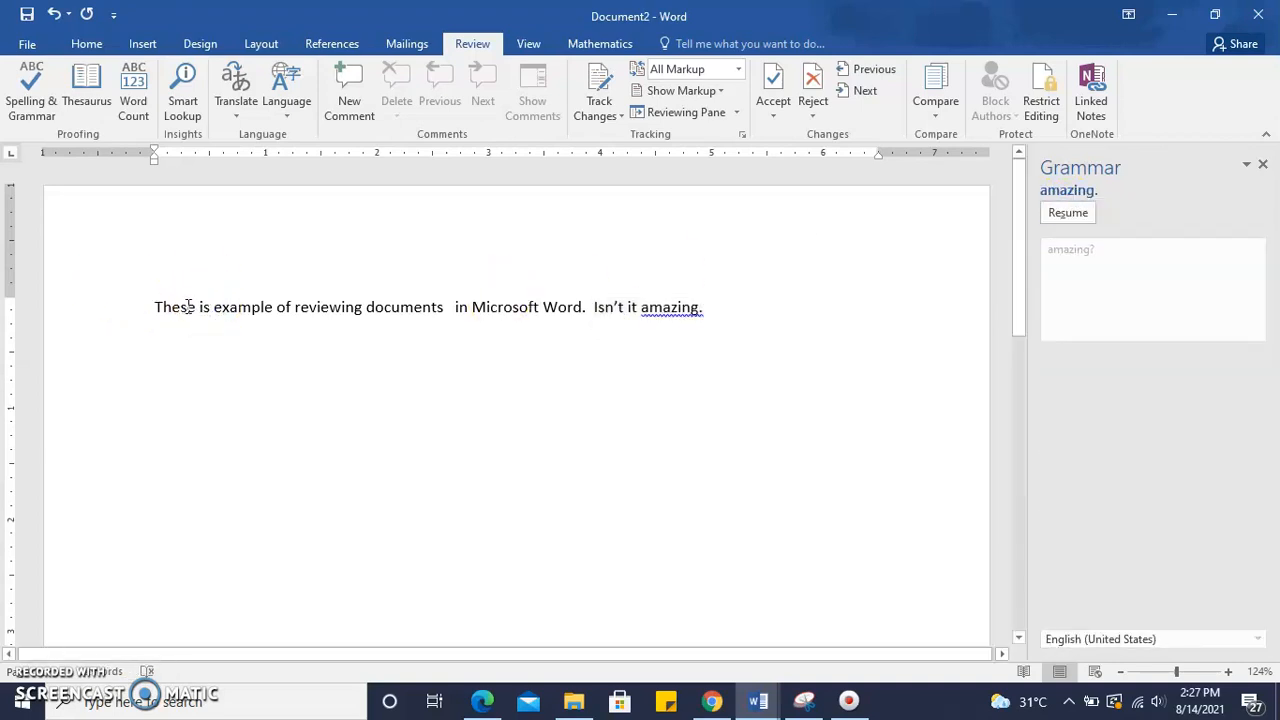
key(BackSpace)
key(BackSpace)
key(BackSpace)
text(is )
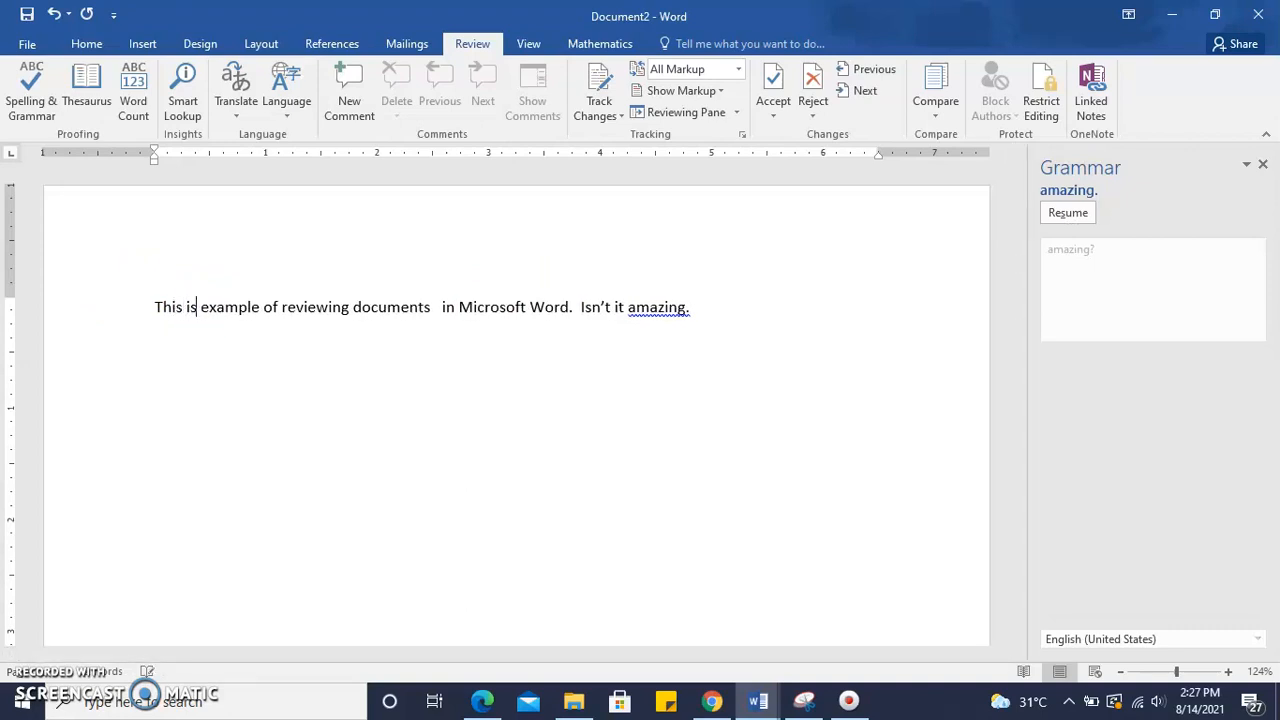
text(an)
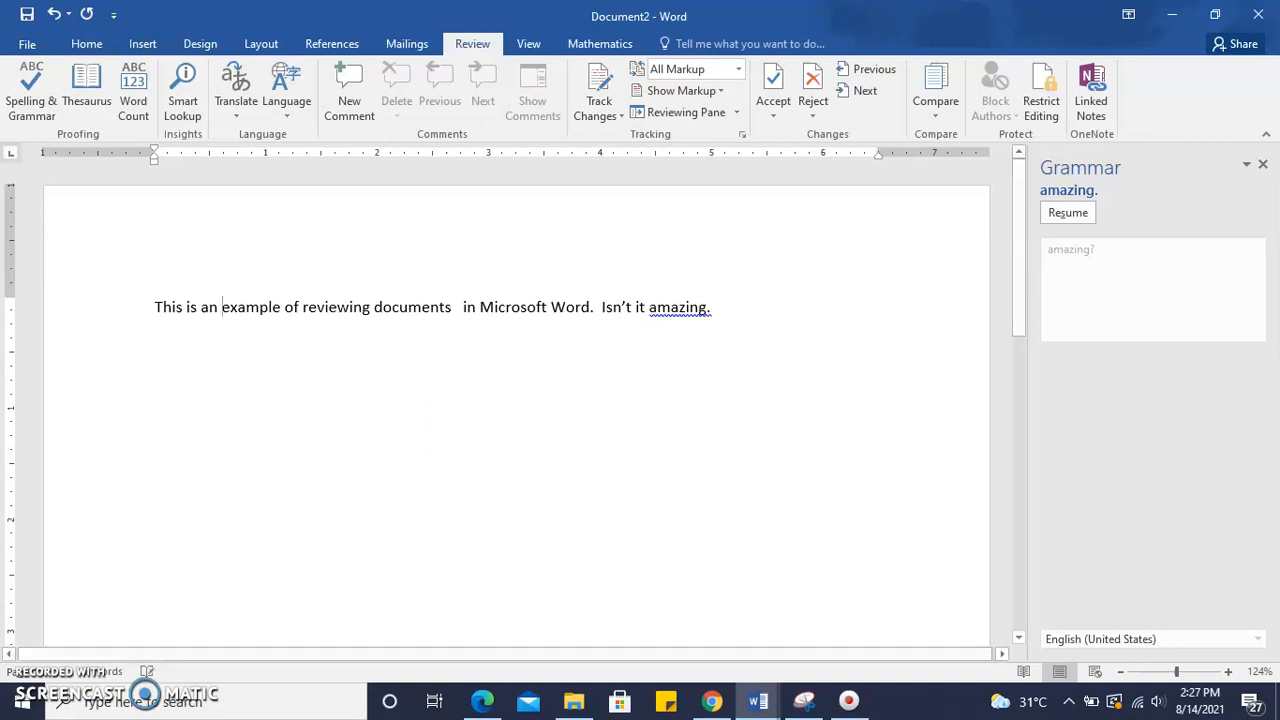
Resume the grammar check and change 'amazing.' to 'amazing?'
click(670, 312)
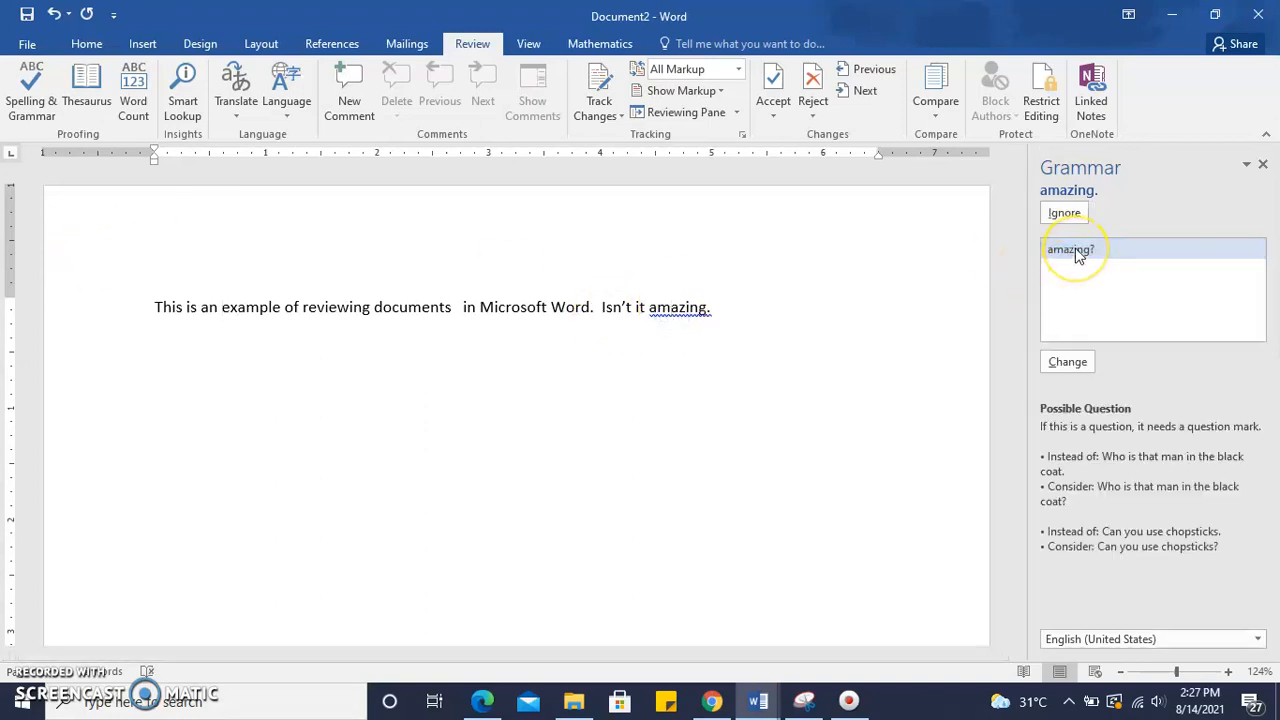
click(1067, 362)
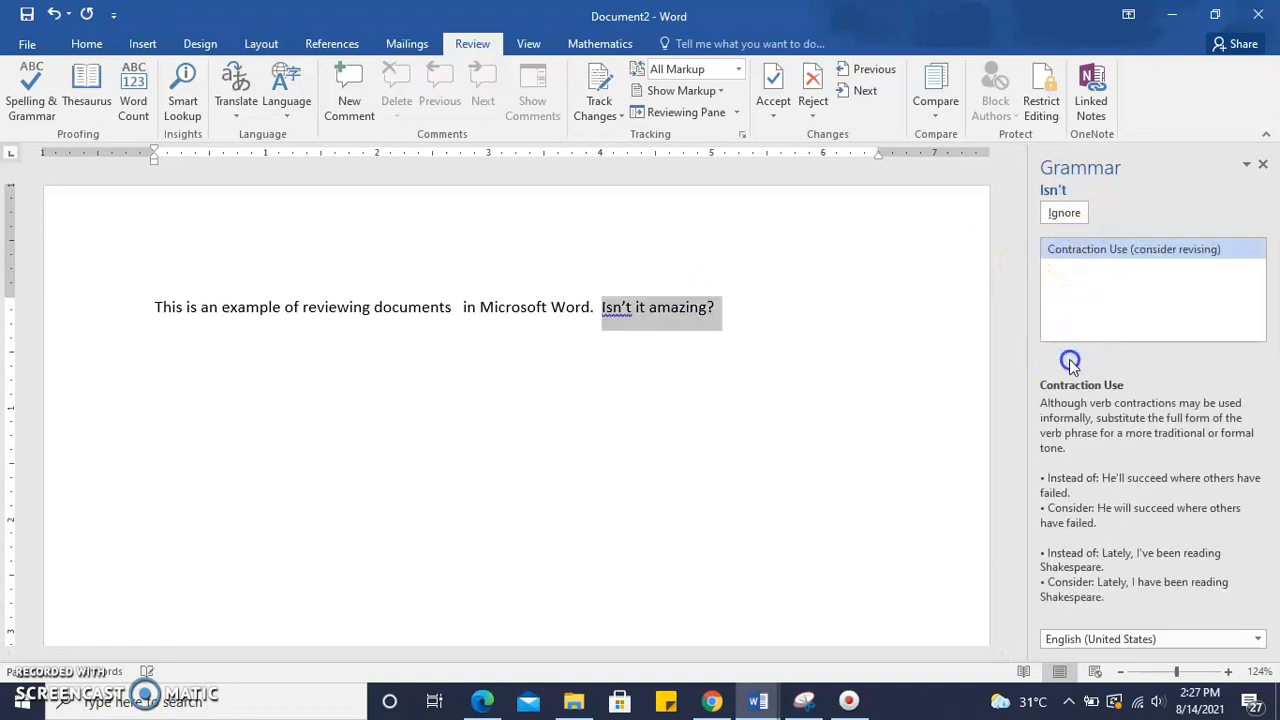
click(645, 358)
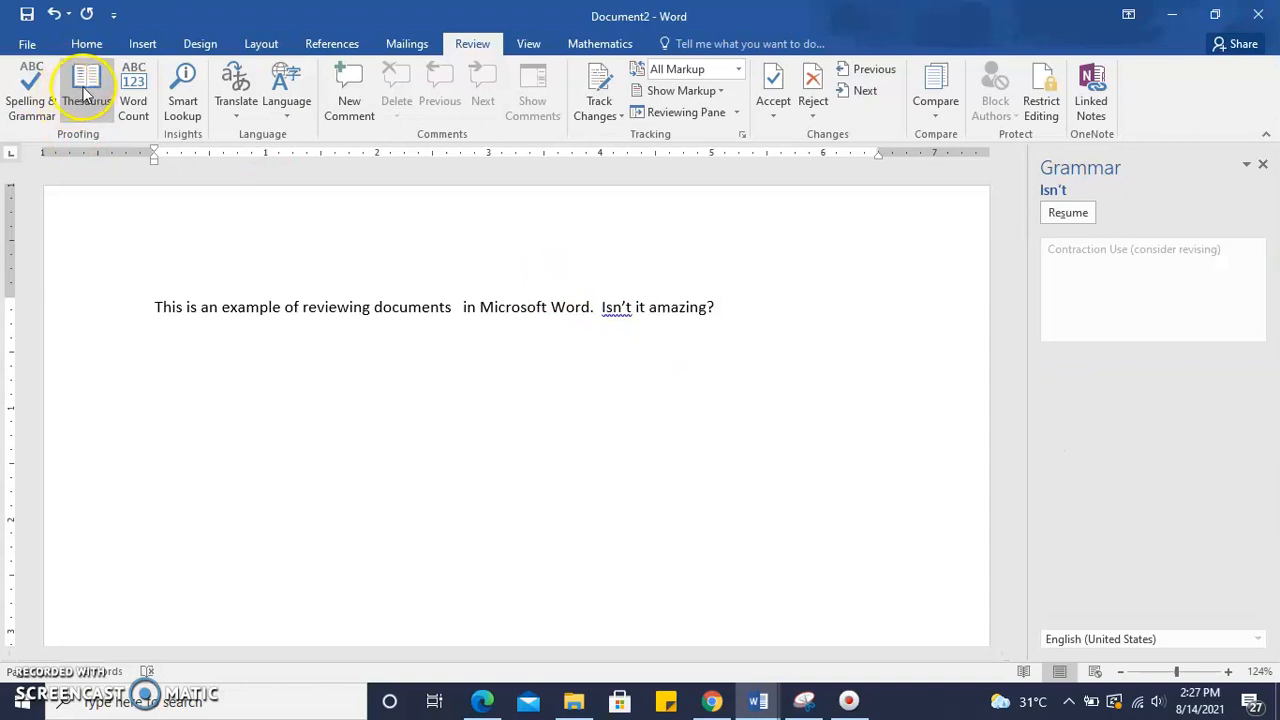
Open the Thesaurus pane, then close both the Thesaurus and Grammar panes
click(113, 113)
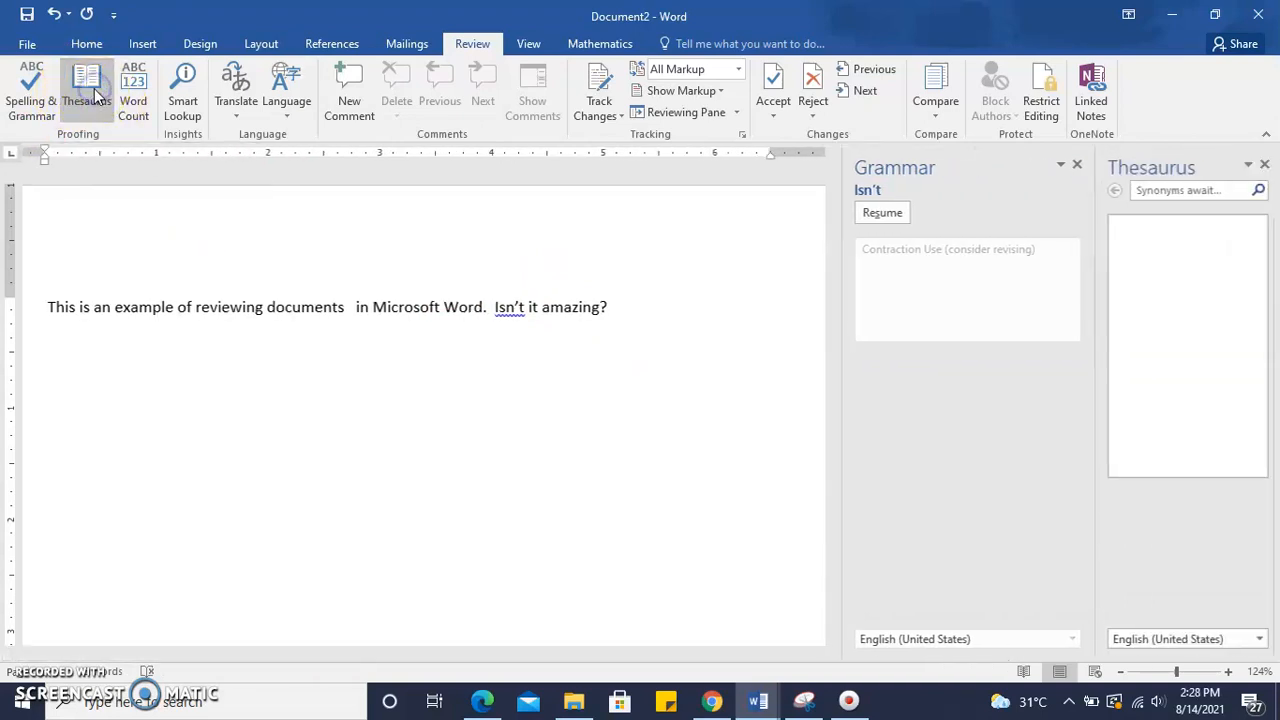
click(1263, 165)
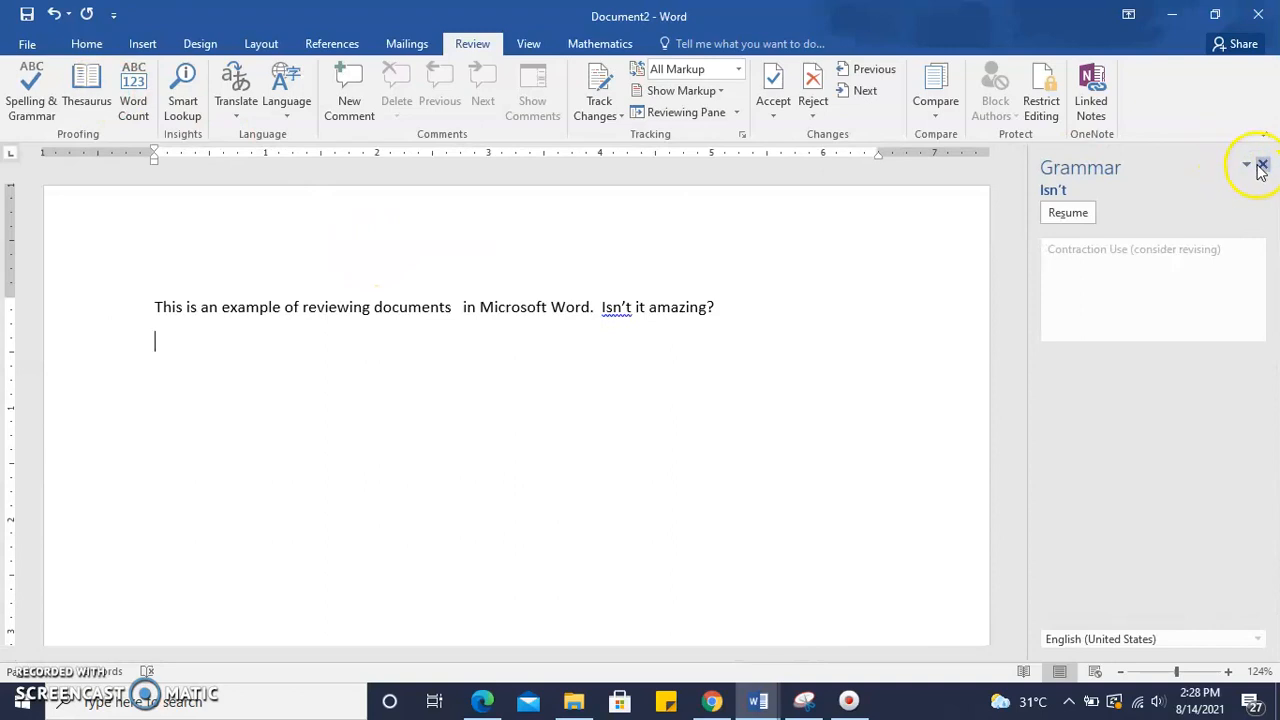
click(1262, 166)
Look up synonyms for the word 'documents' in the Thesaurus
drag(500, 308, 567, 307)
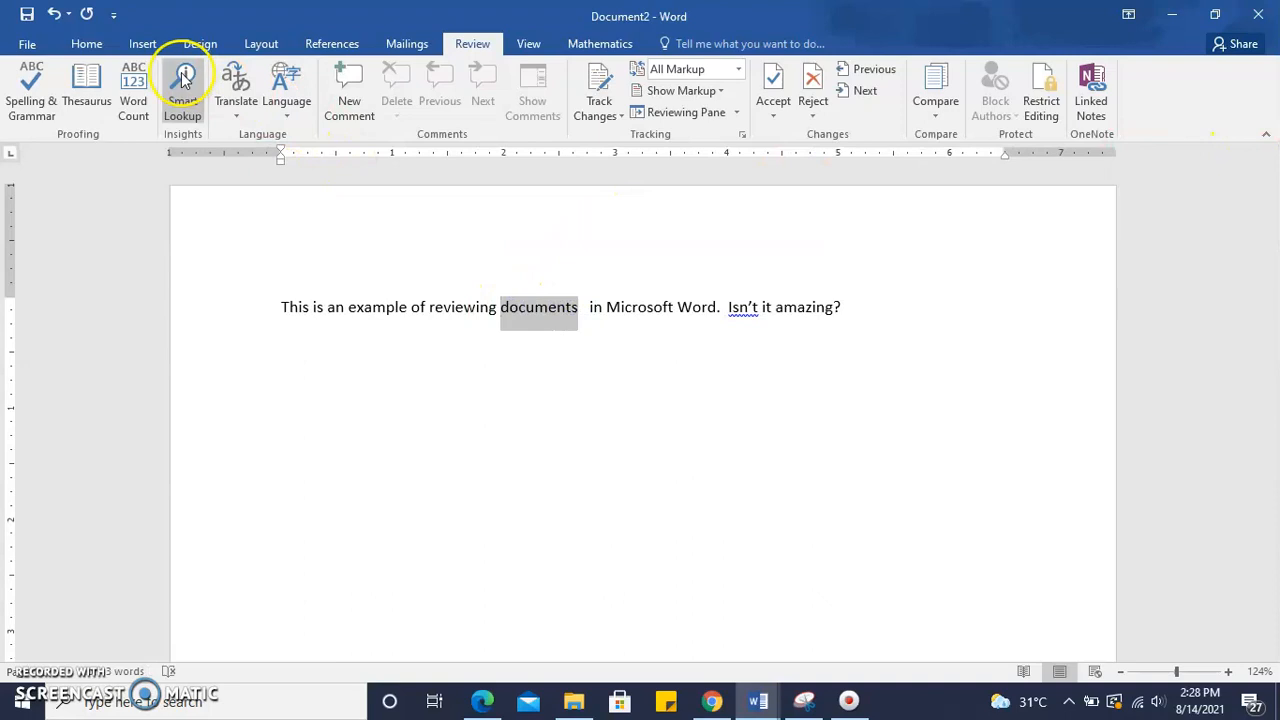
click(85, 82)
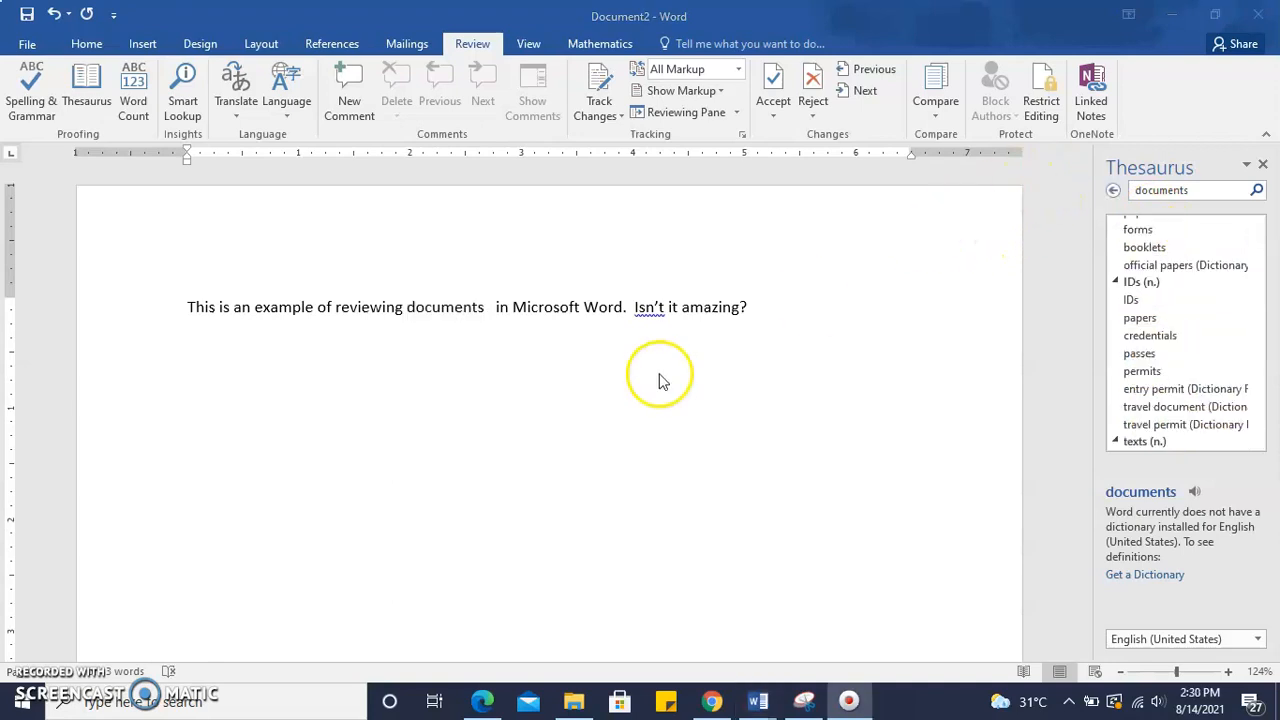
double_click(437, 310)
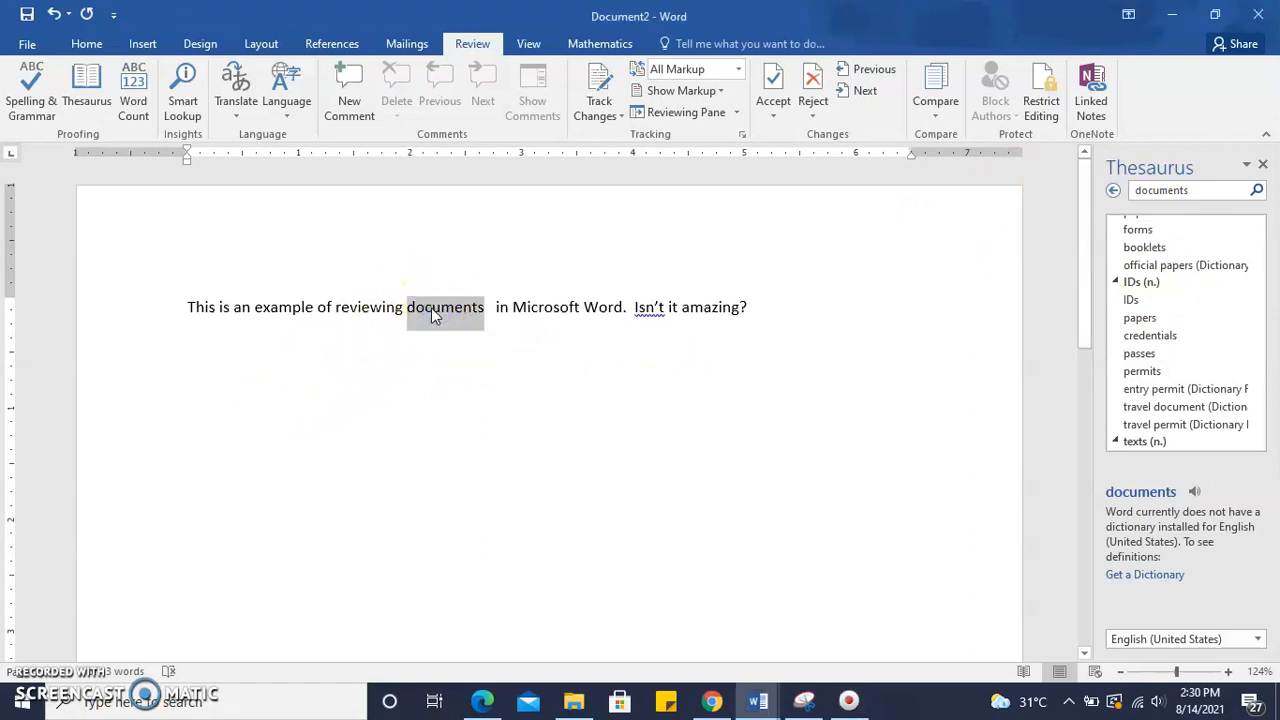
right_click(433, 312)
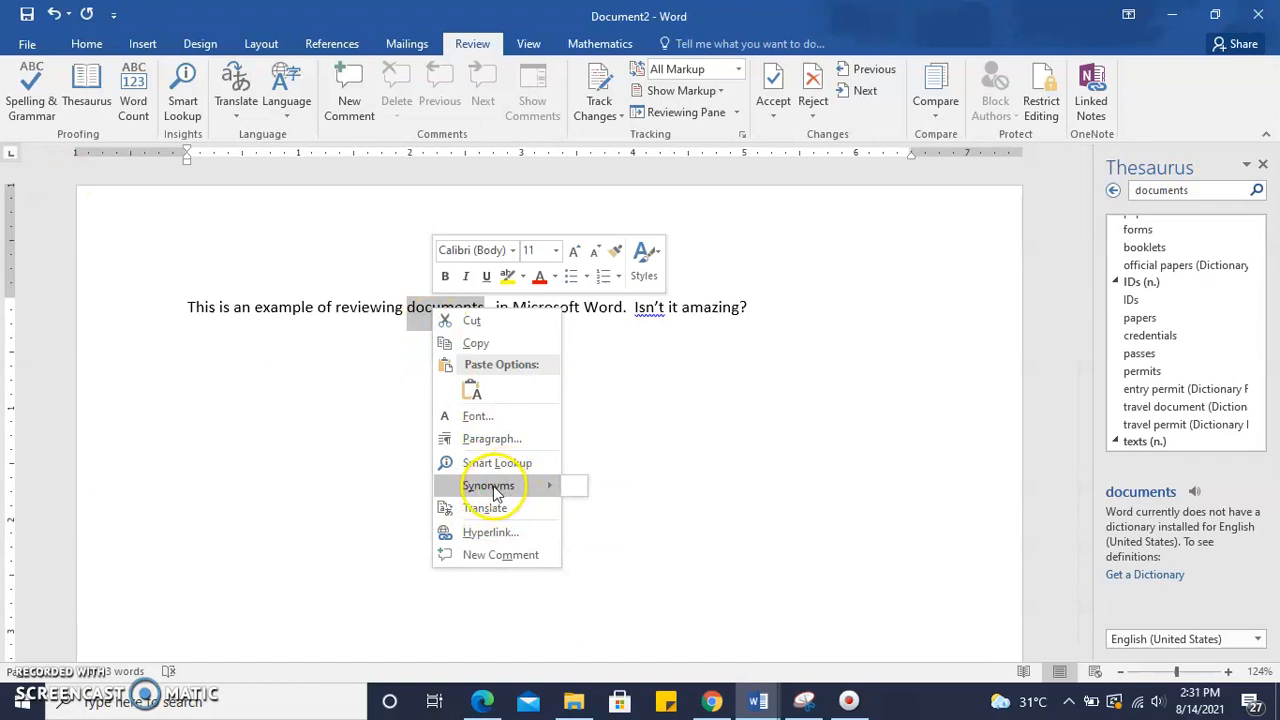
click(1265, 167)
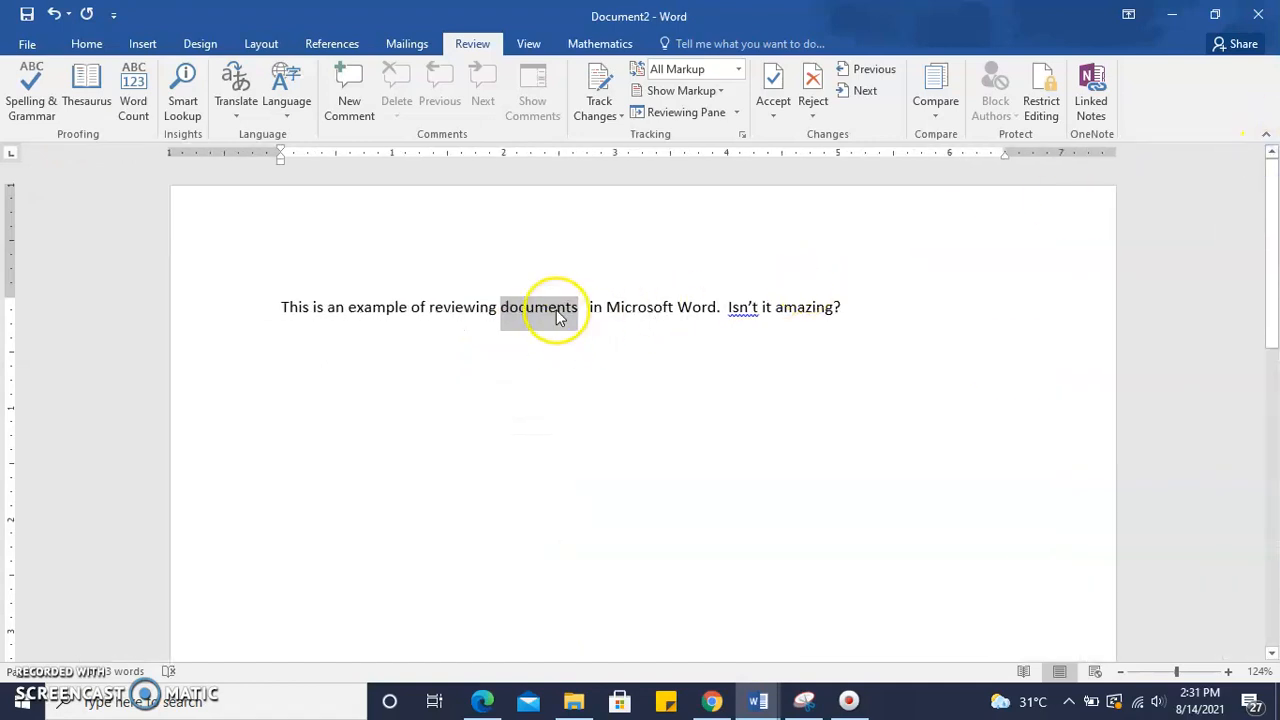
Replace 'documents' with the synonym 'brochures'
right_click(557, 313)
mouse_move(620, 487)
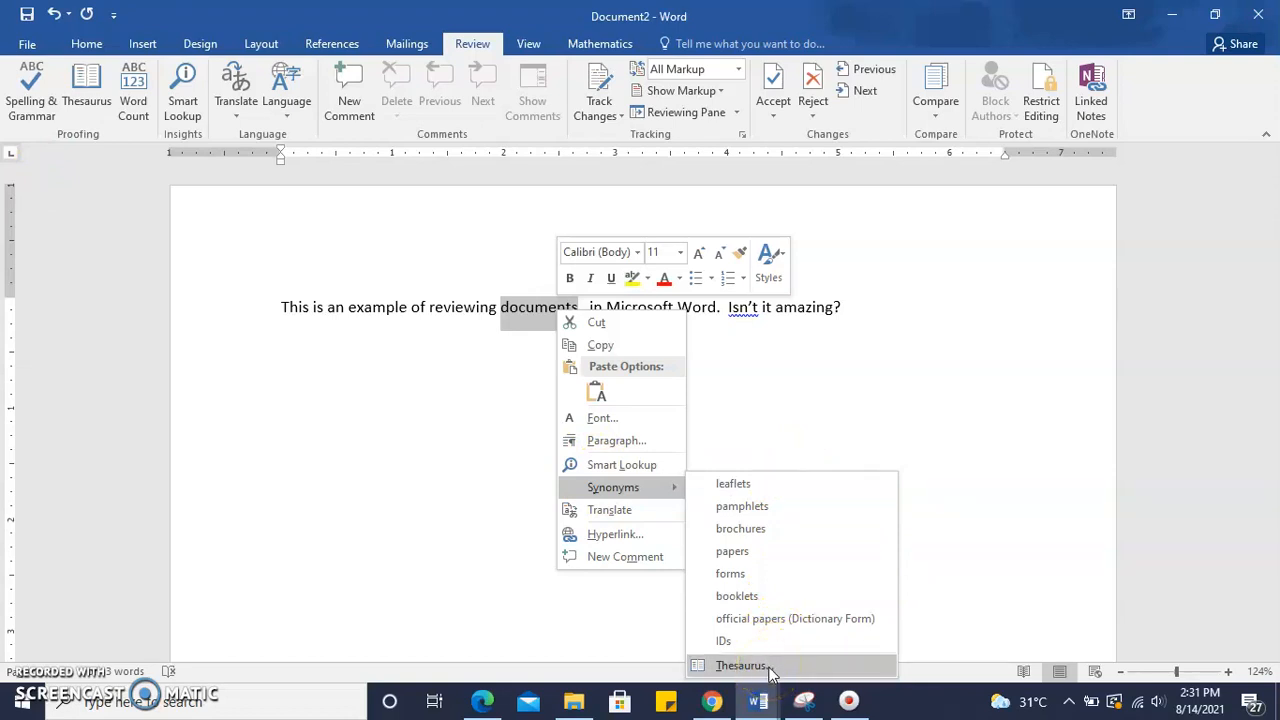
click(761, 539)
click(761, 531)
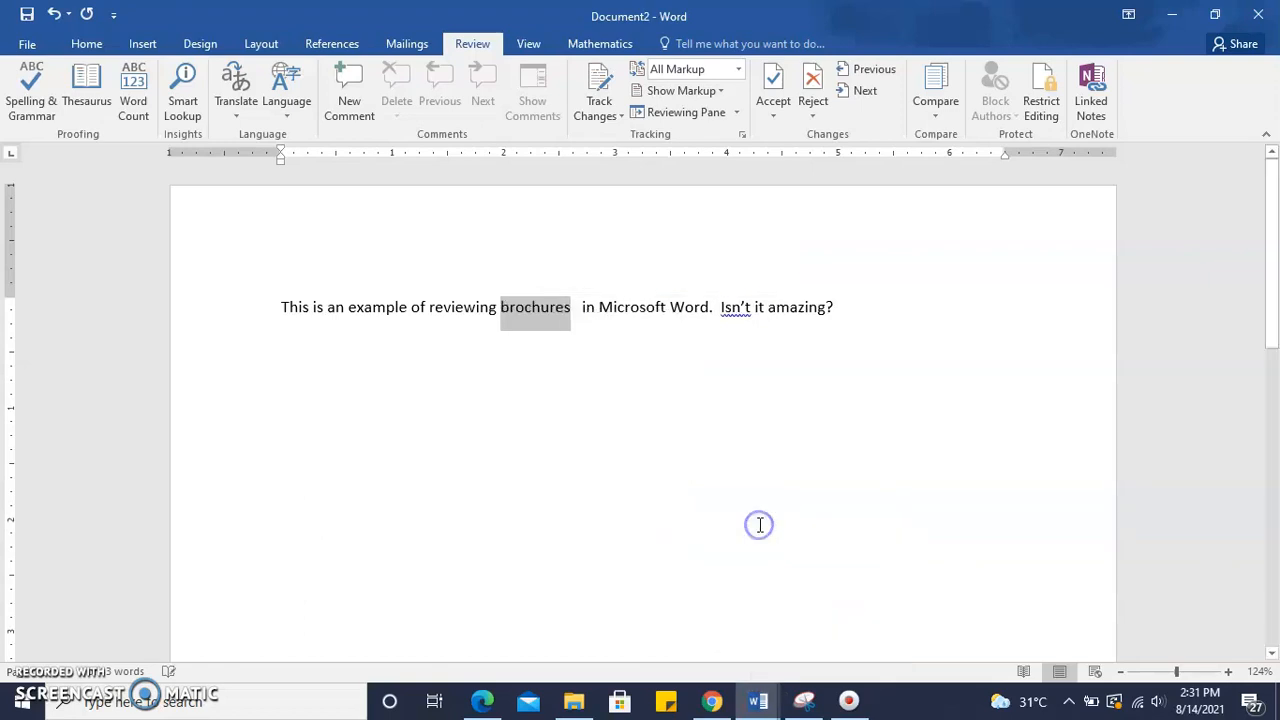
View the synonyms offered for 'brochures'
right_click(558, 315)
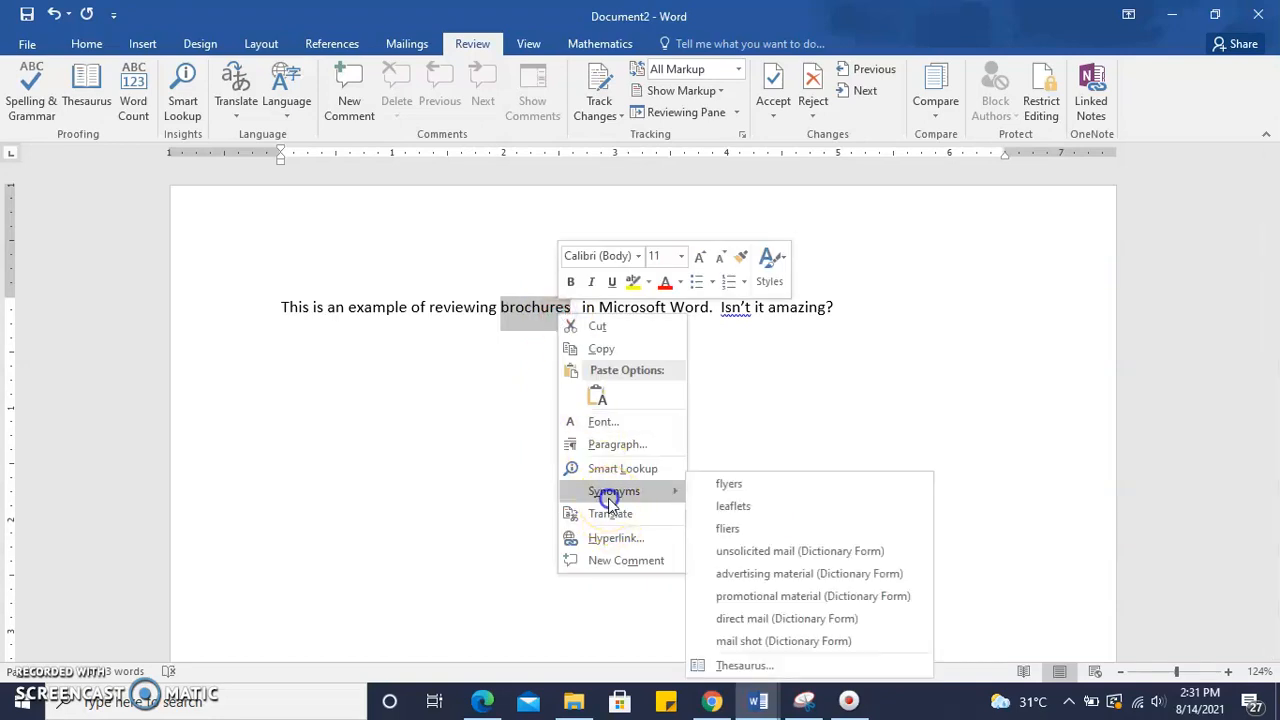
click(390, 480)
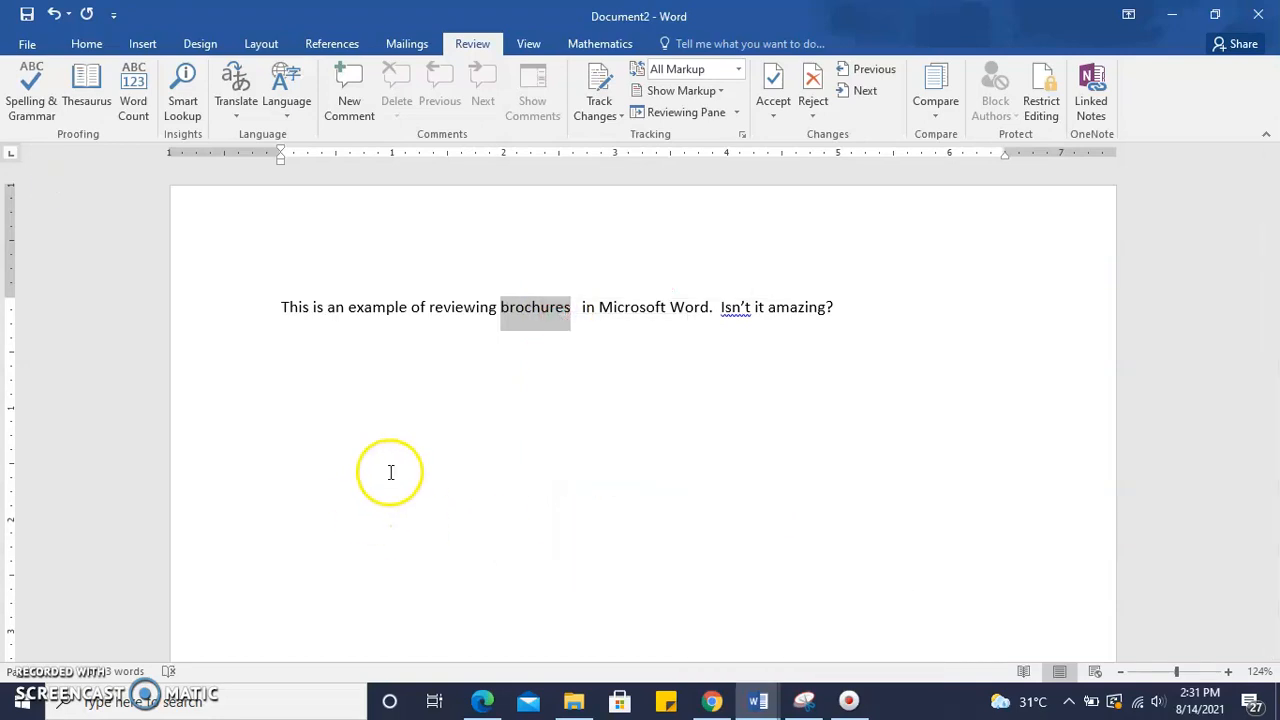
Show the word count statistics for the selected word
click(134, 88)
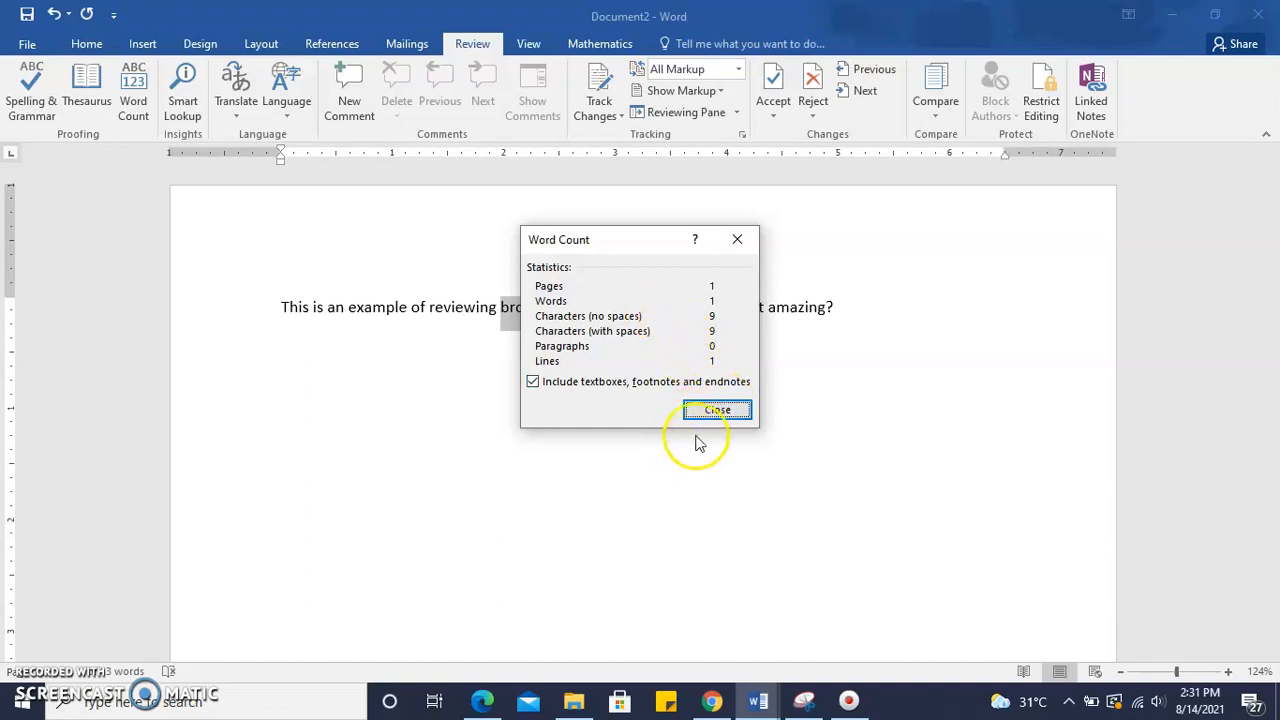
click(718, 410)
Show the word count statistics for the whole document
click(498, 396)
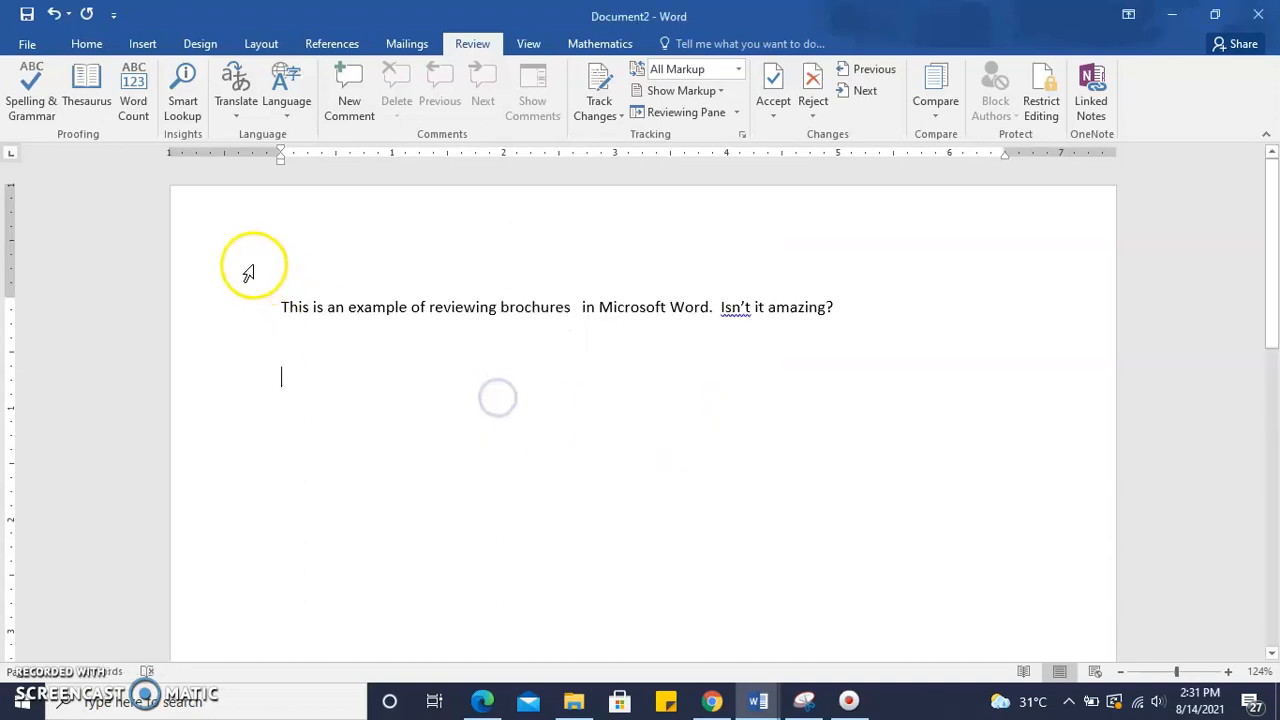
click(133, 95)
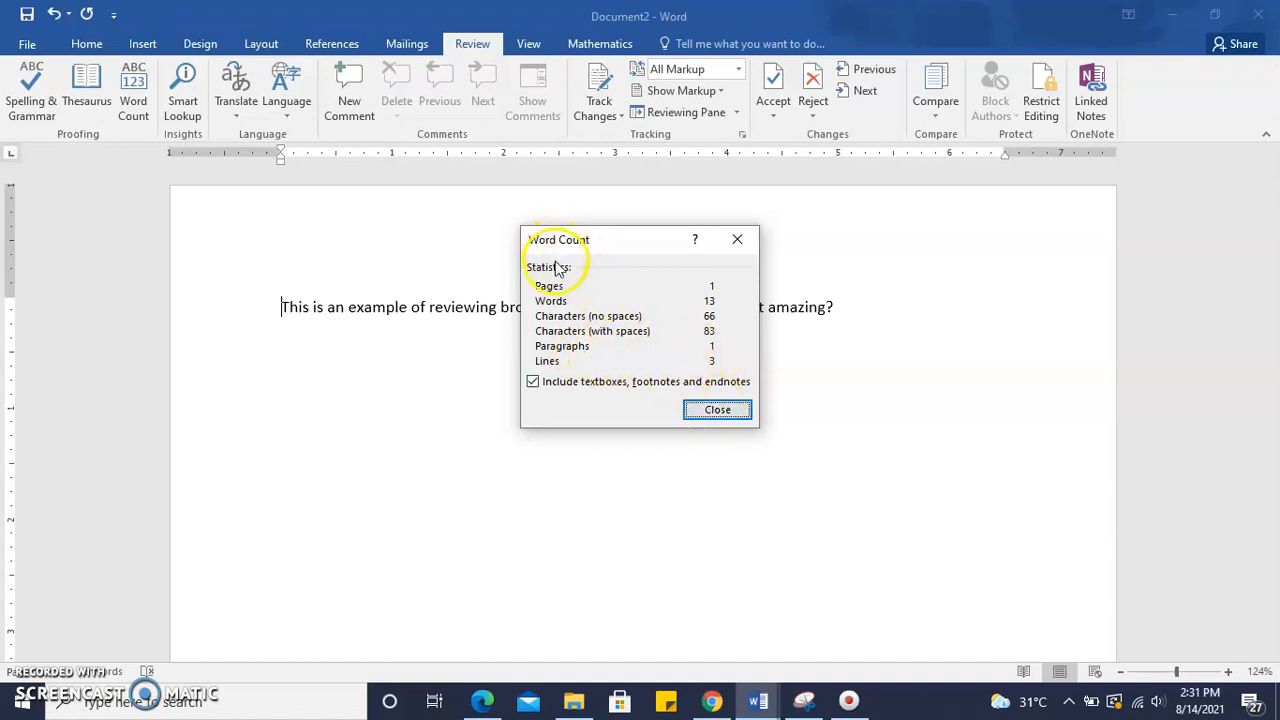
click(710, 412)
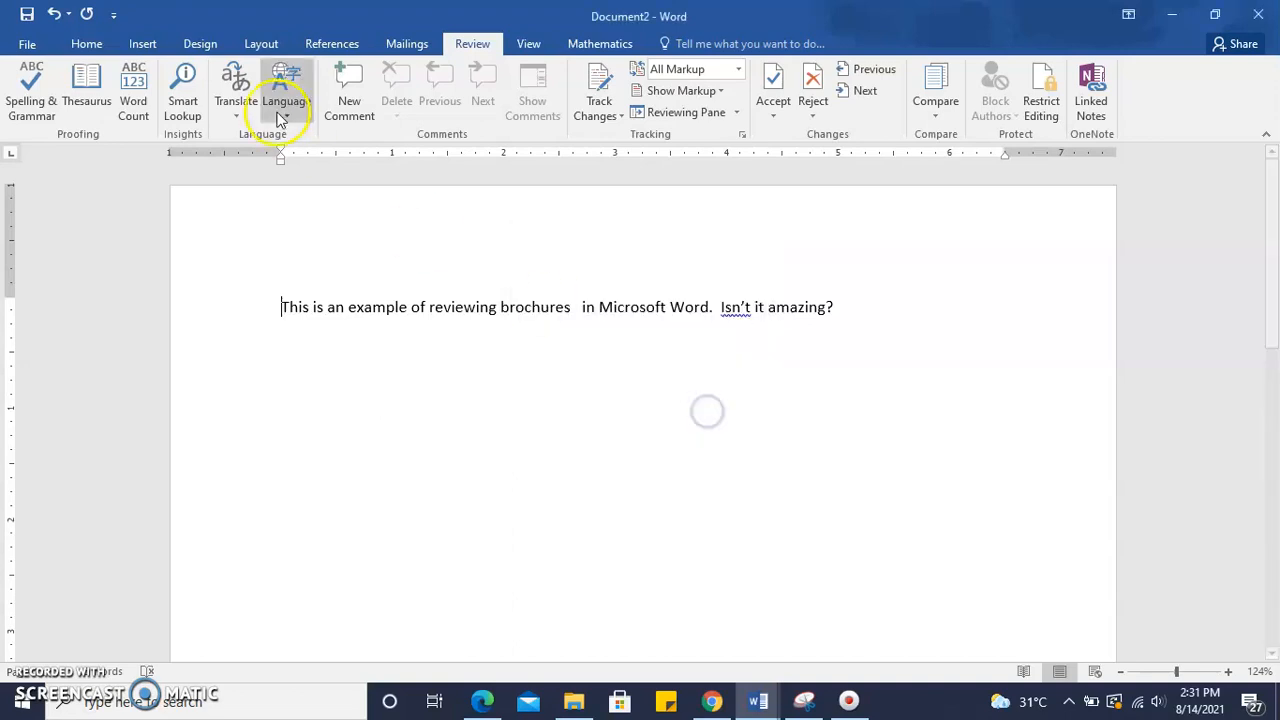
Open Smart Lookup for the word at the cursor
click(190, 103)
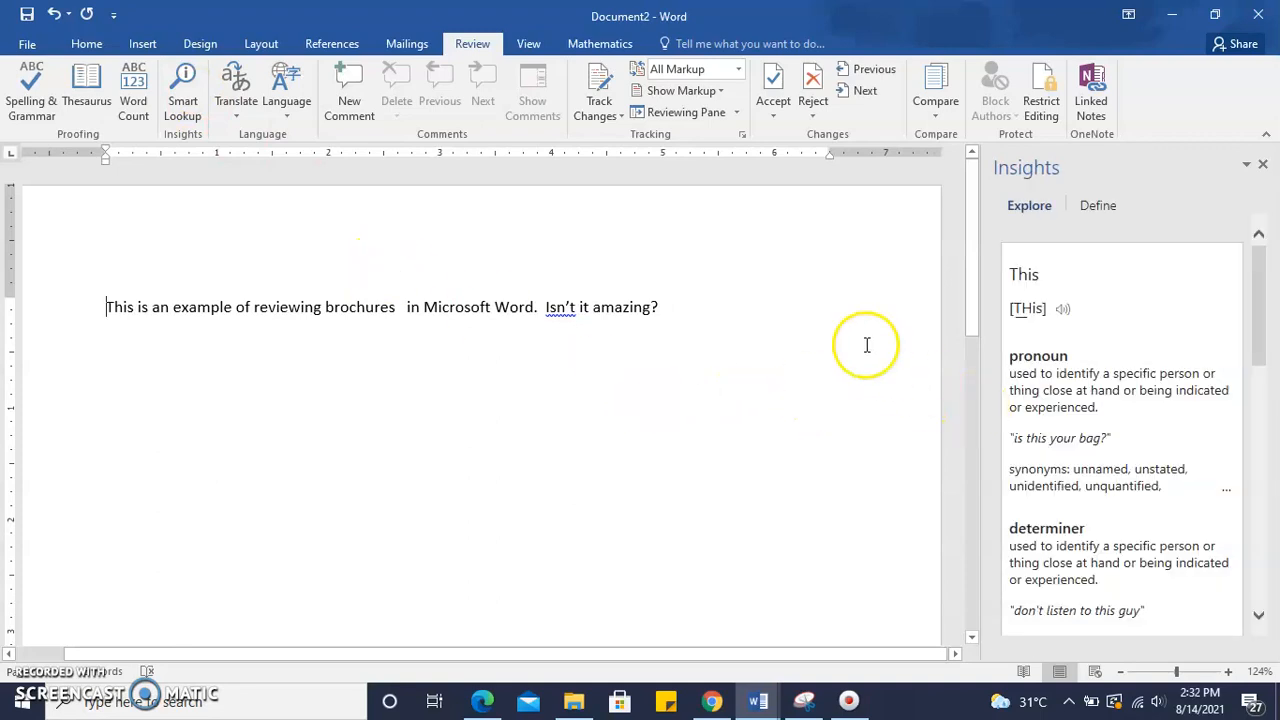
Scroll through the Smart Lookup results in the Insights pane, then close the pane
mouse_move(1260, 316)
mouse_down()
mouse_move(1262, 336)
mouse_move(1254, 309)
mouse_up()
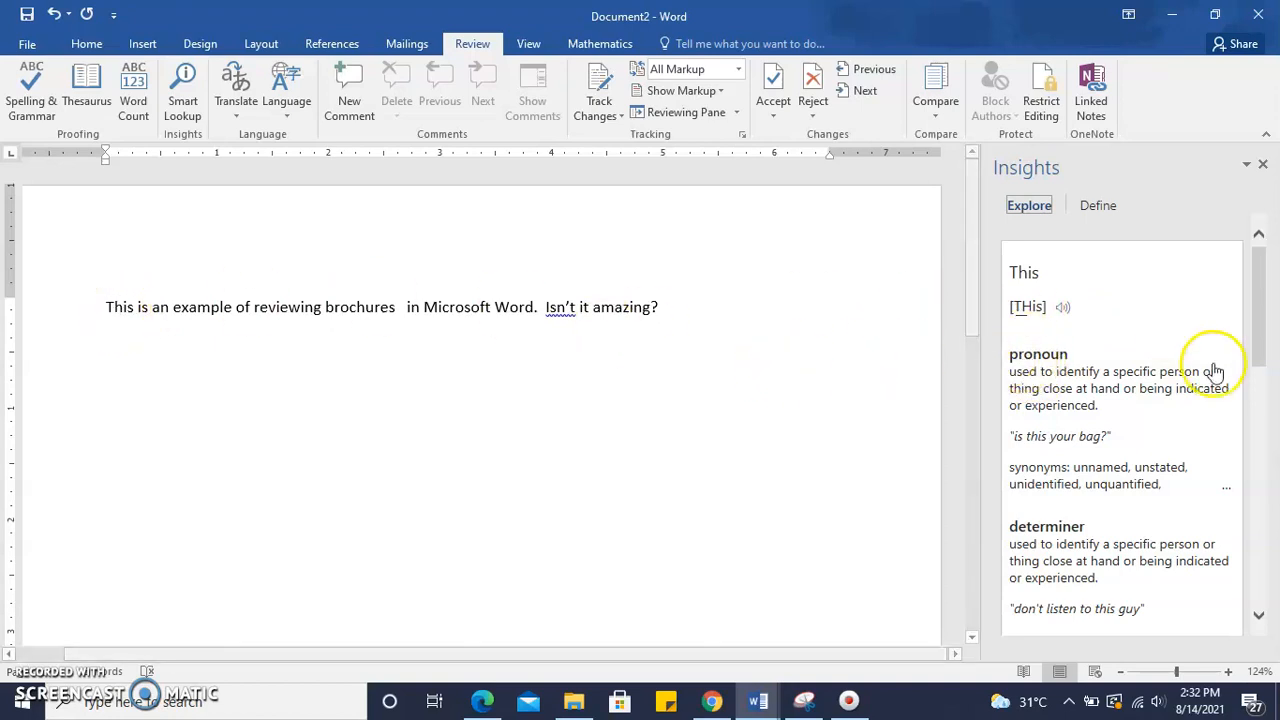
drag(1257, 322, 1274, 525)
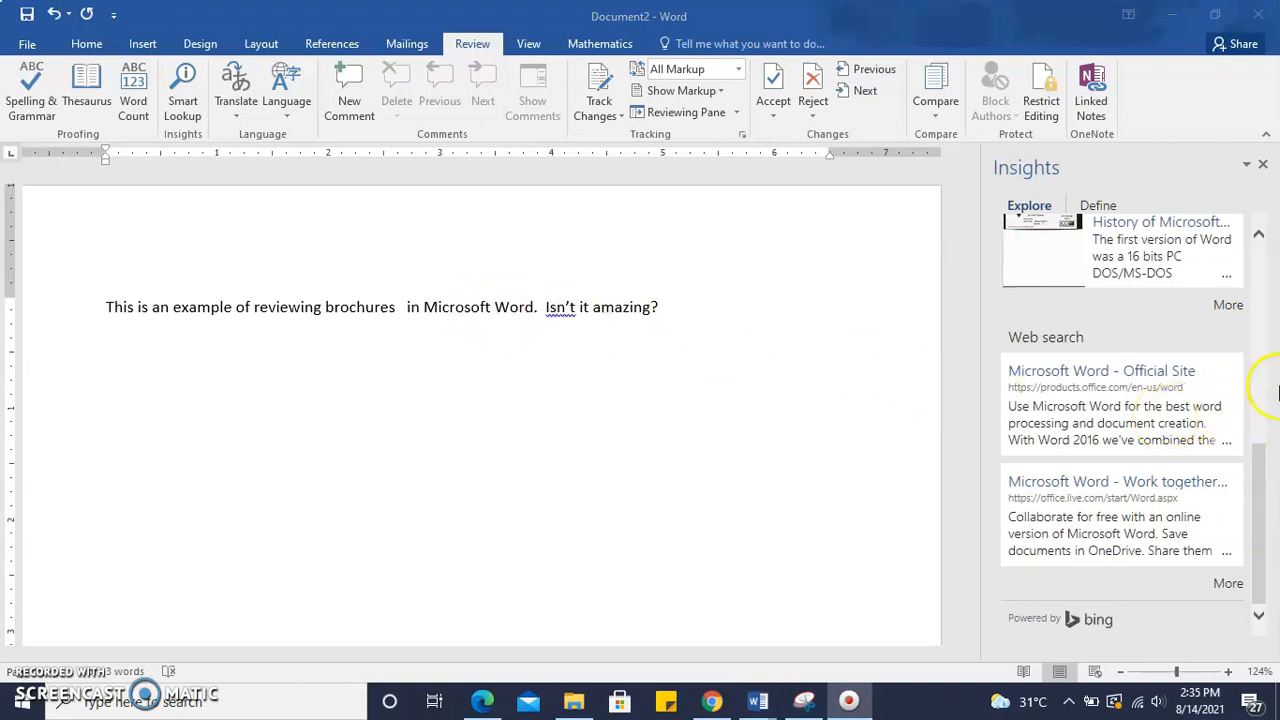
click(1262, 463)
mouse_move(1259, 446)
mouse_down()
mouse_move(1245, 245)
mouse_move(1274, 462)
mouse_up()
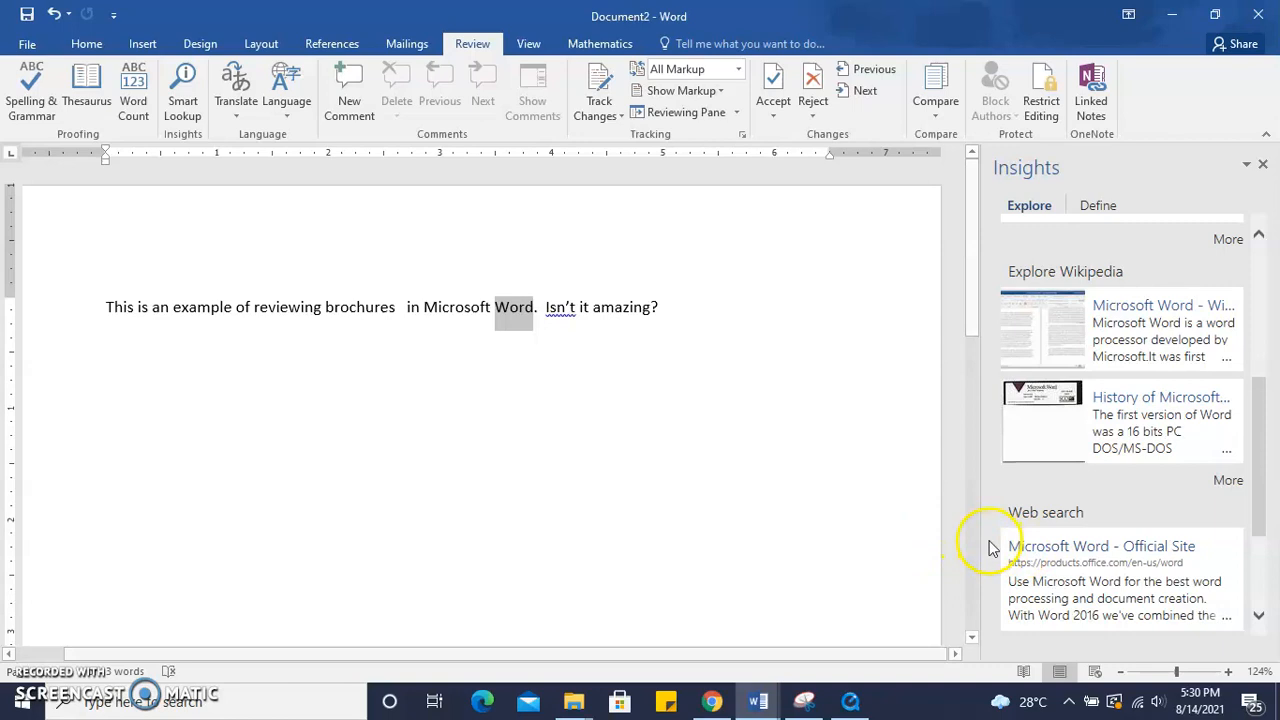
click(668, 496)
drag(499, 307, 535, 306)
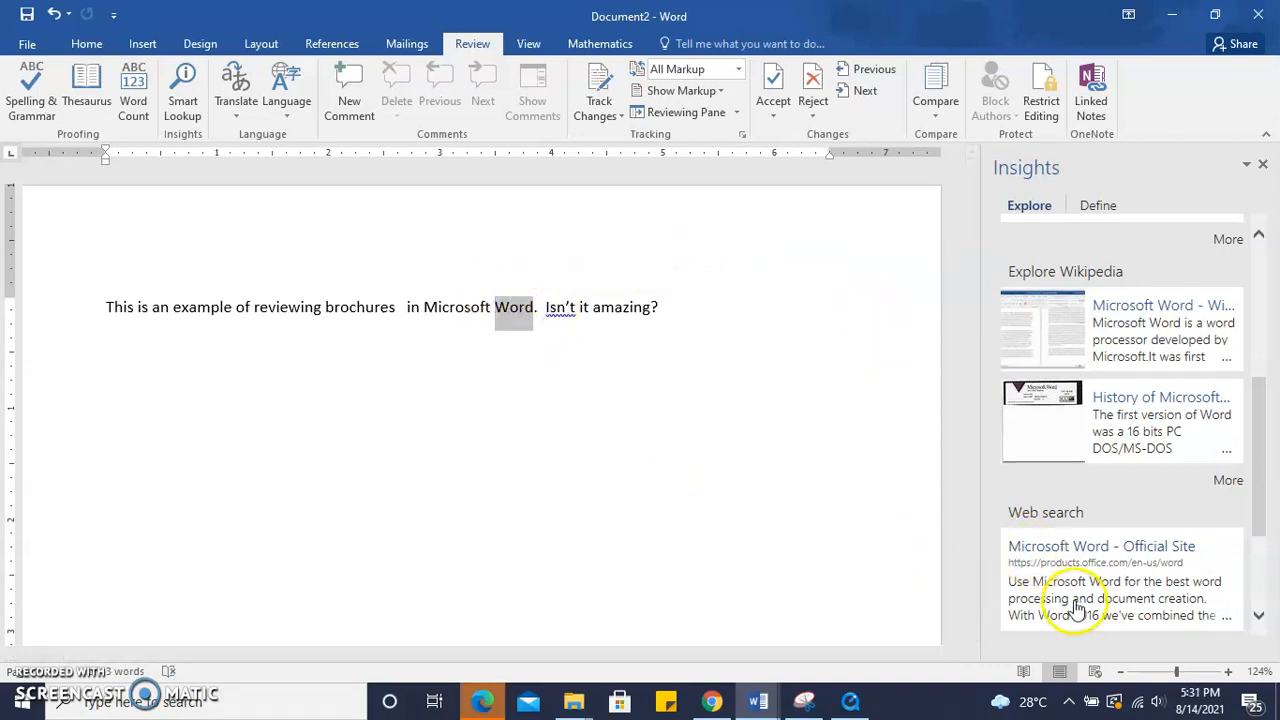
click(1086, 549)
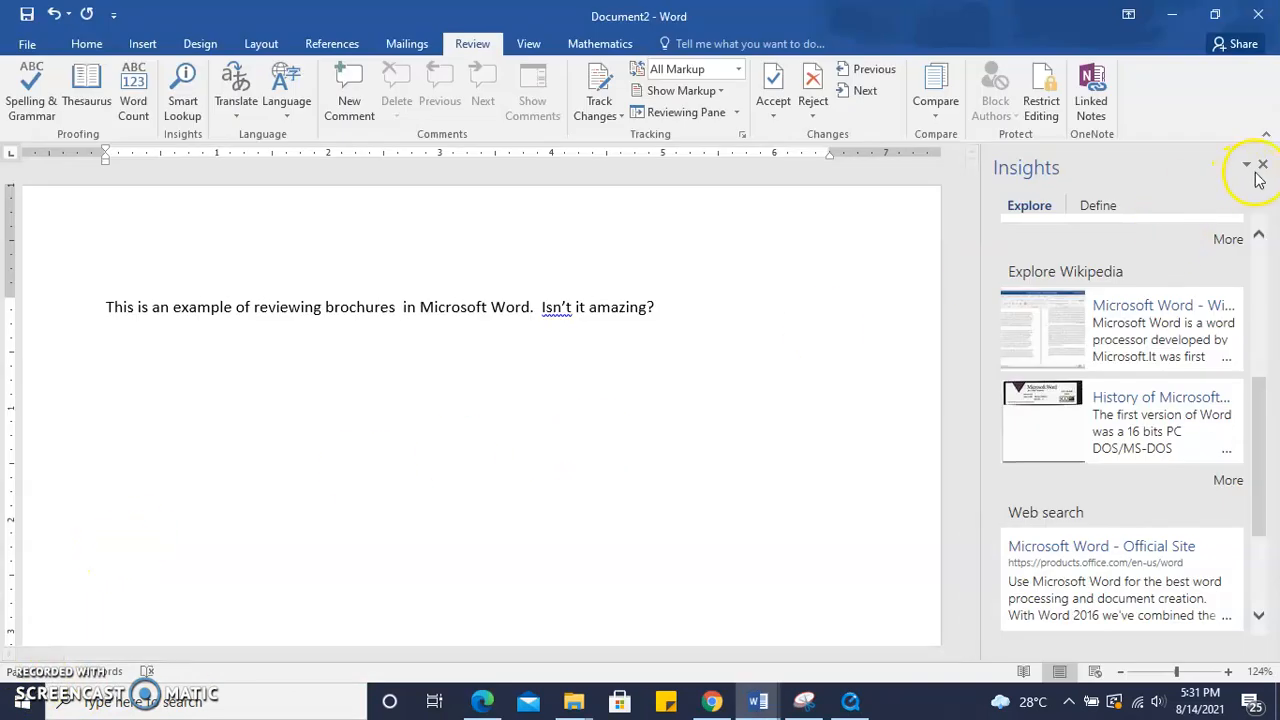
click(1262, 167)
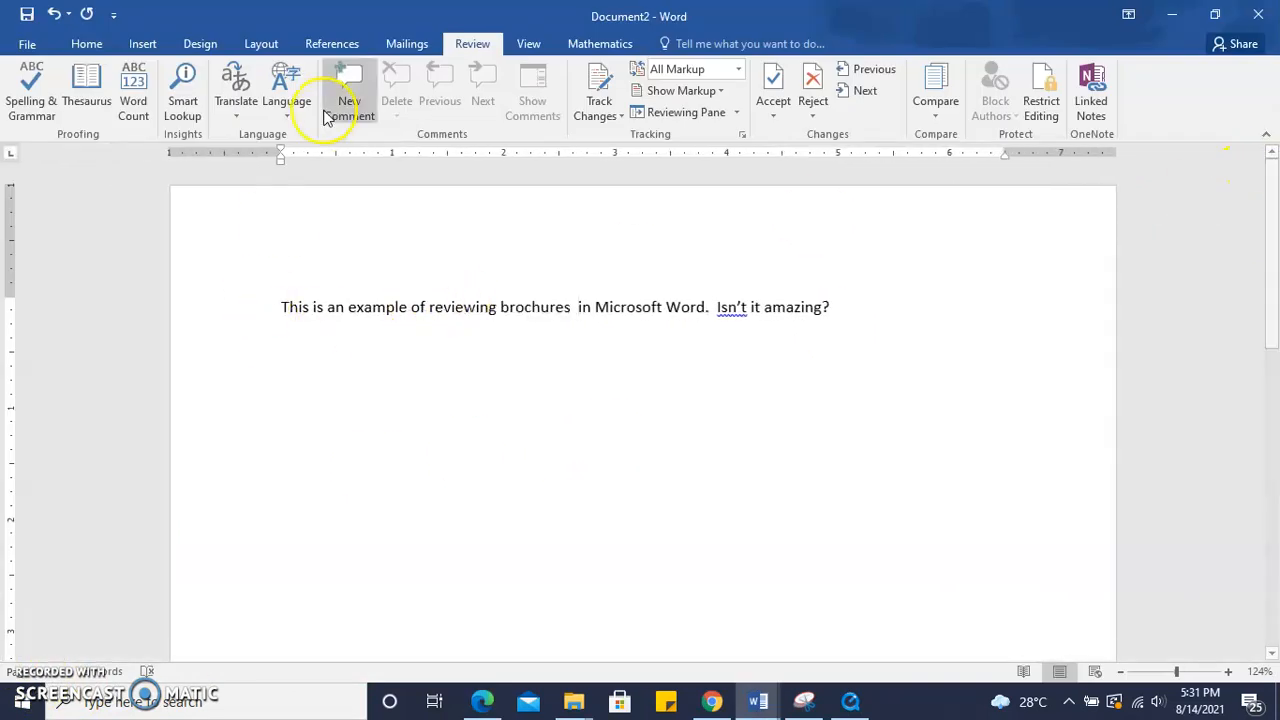
Select the whole sentence and translate the document from English to Arabic with the online translator
drag(279, 307, 840, 307)
click(234, 100)
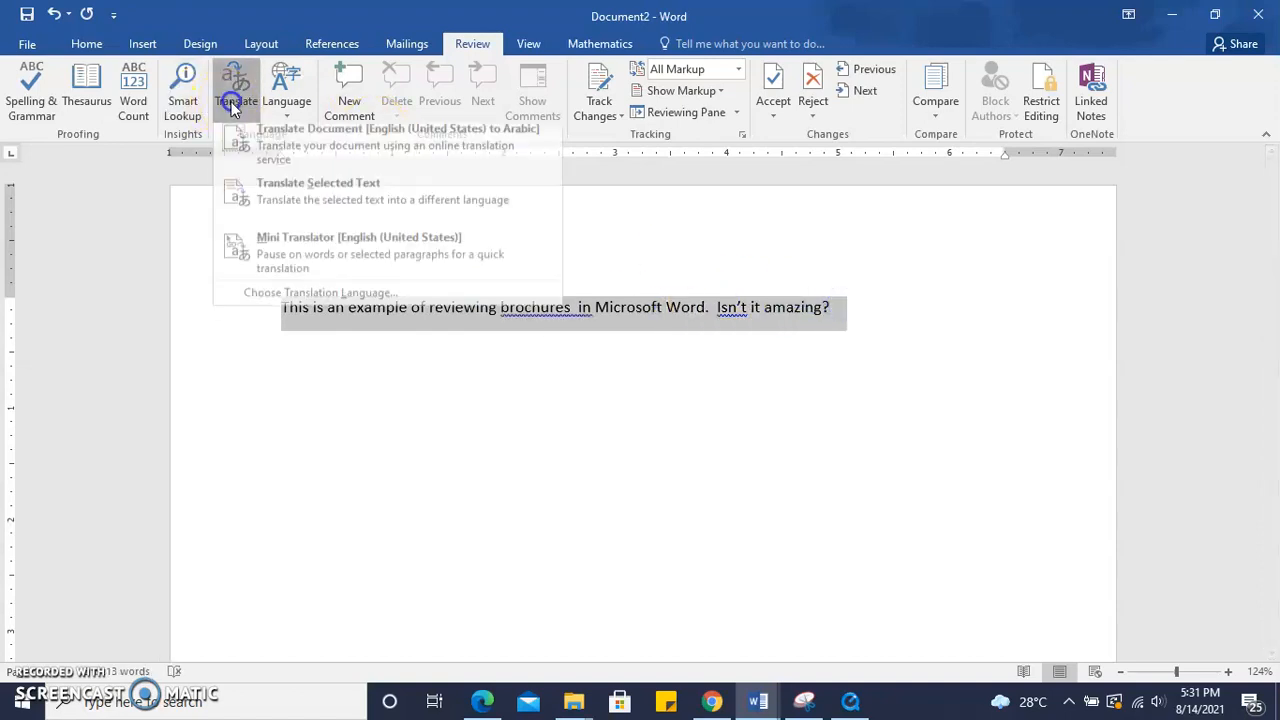
click(266, 170)
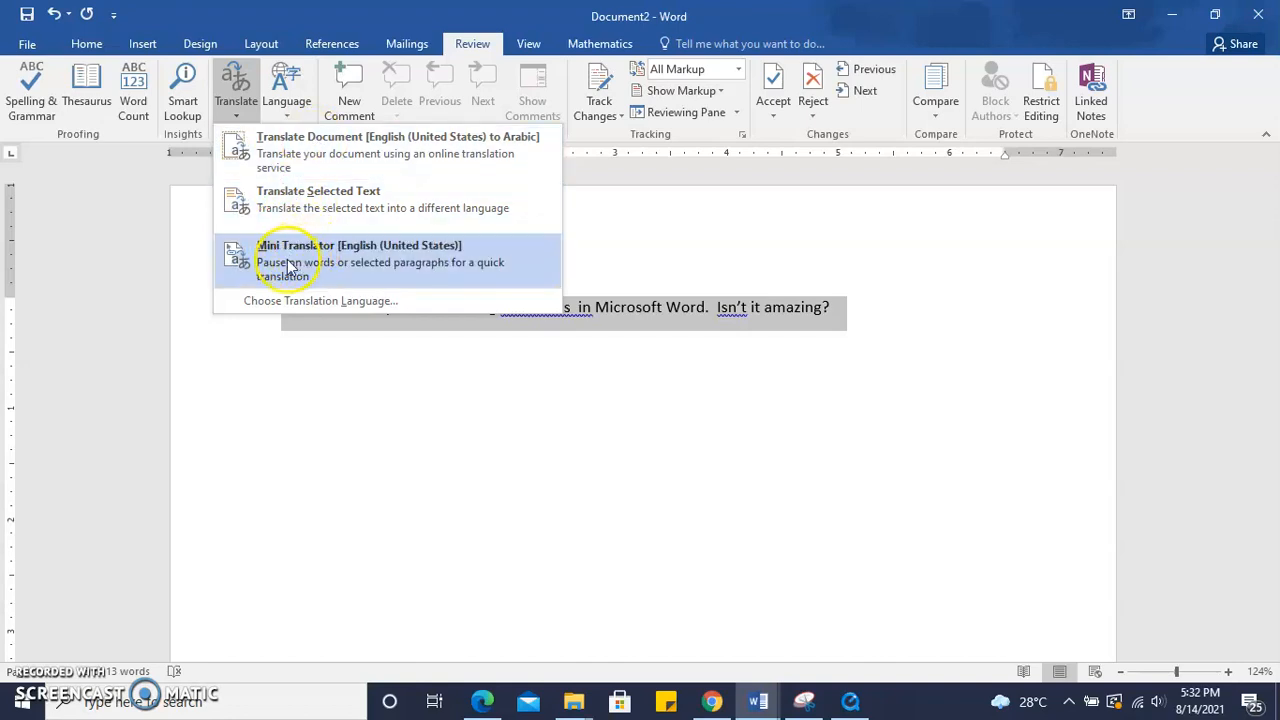
click(287, 148)
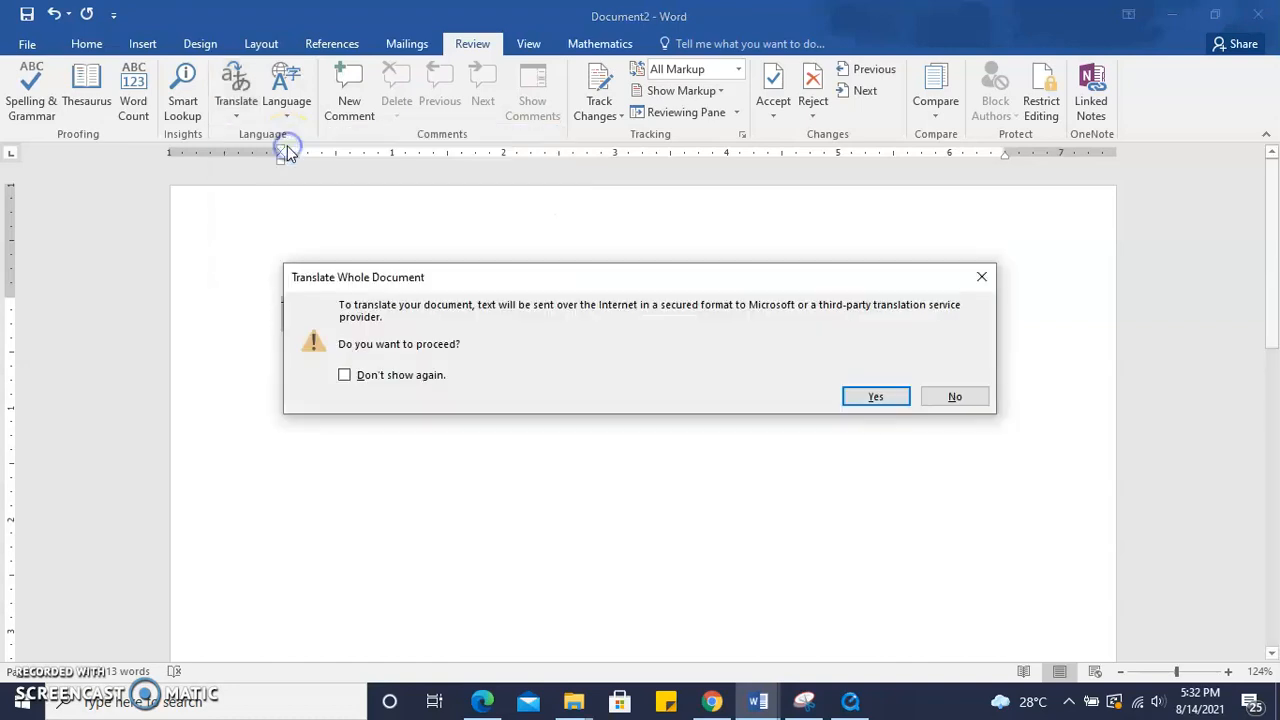
click(860, 399)
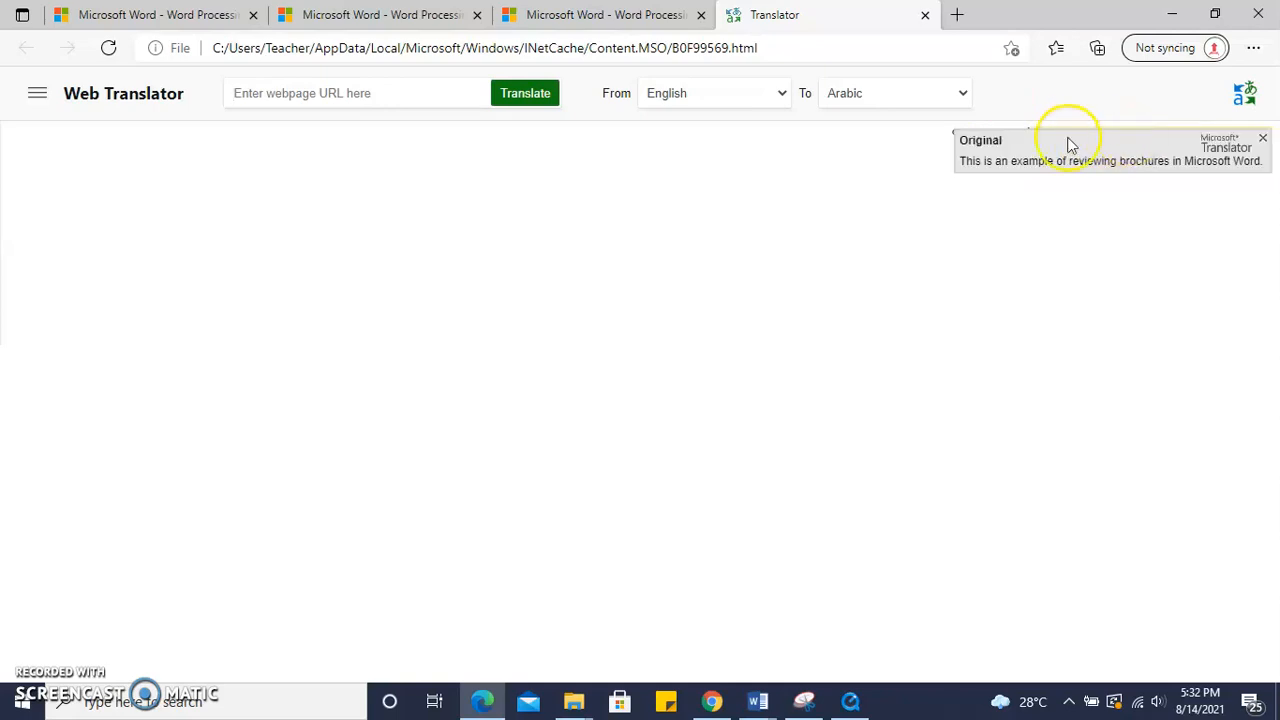
mouse_move(1066, 134)
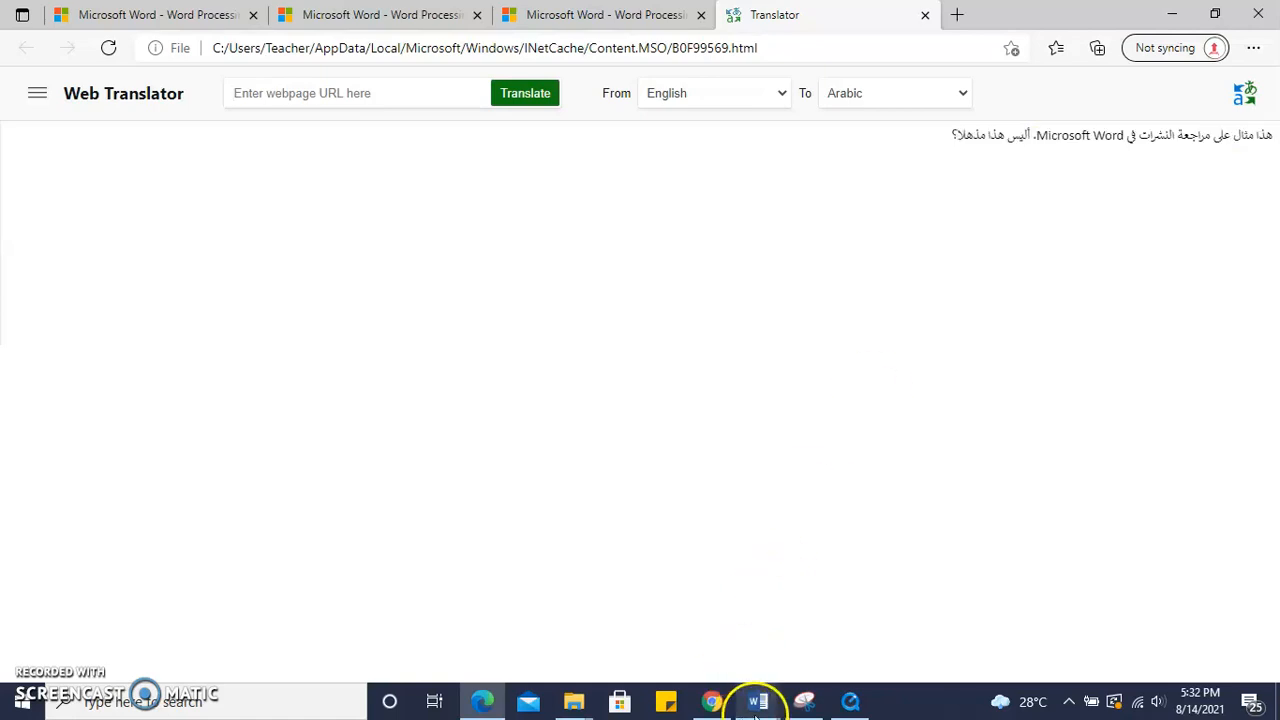
Switch back to Word and open the Office language preferences, then close them
click(822, 648)
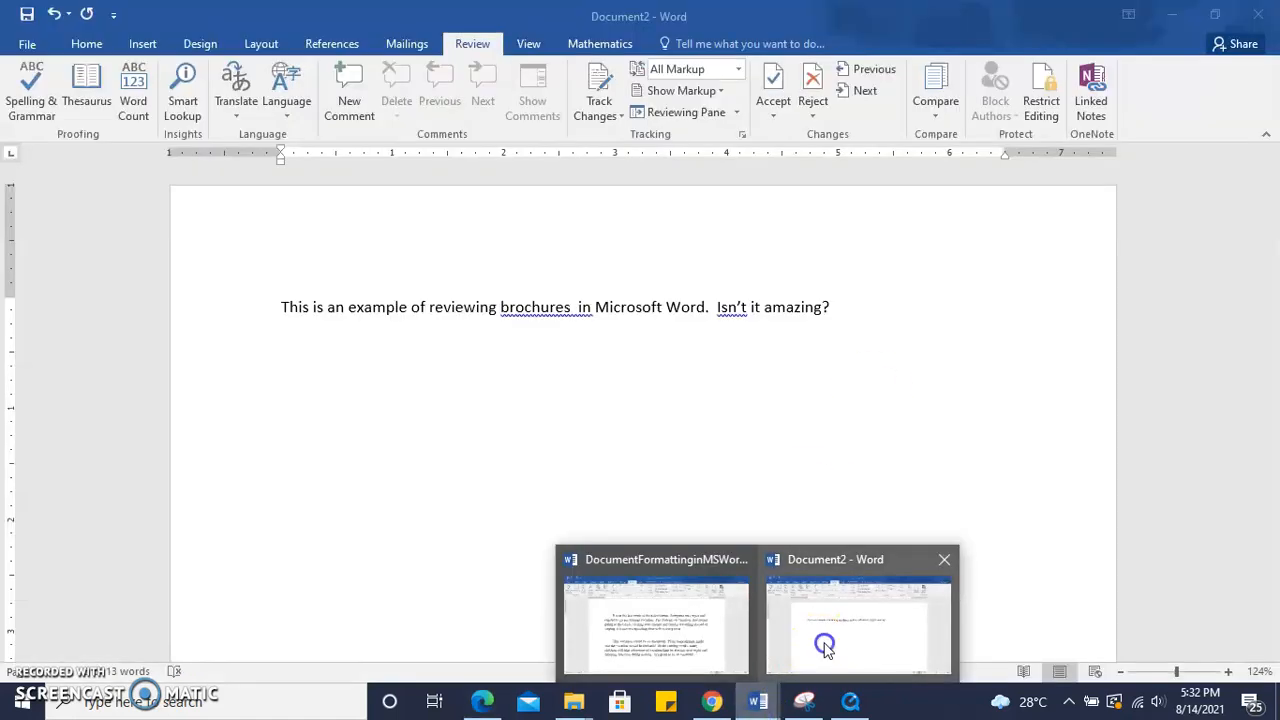
click(286, 105)
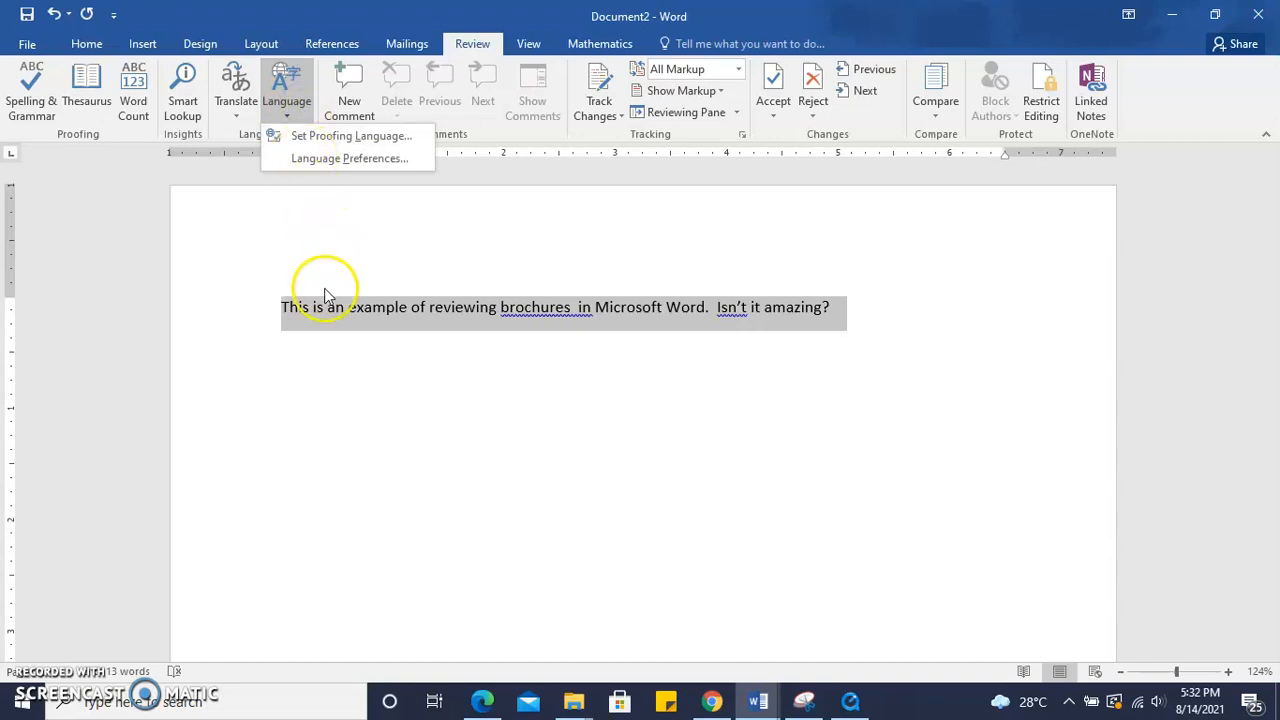
click(347, 162)
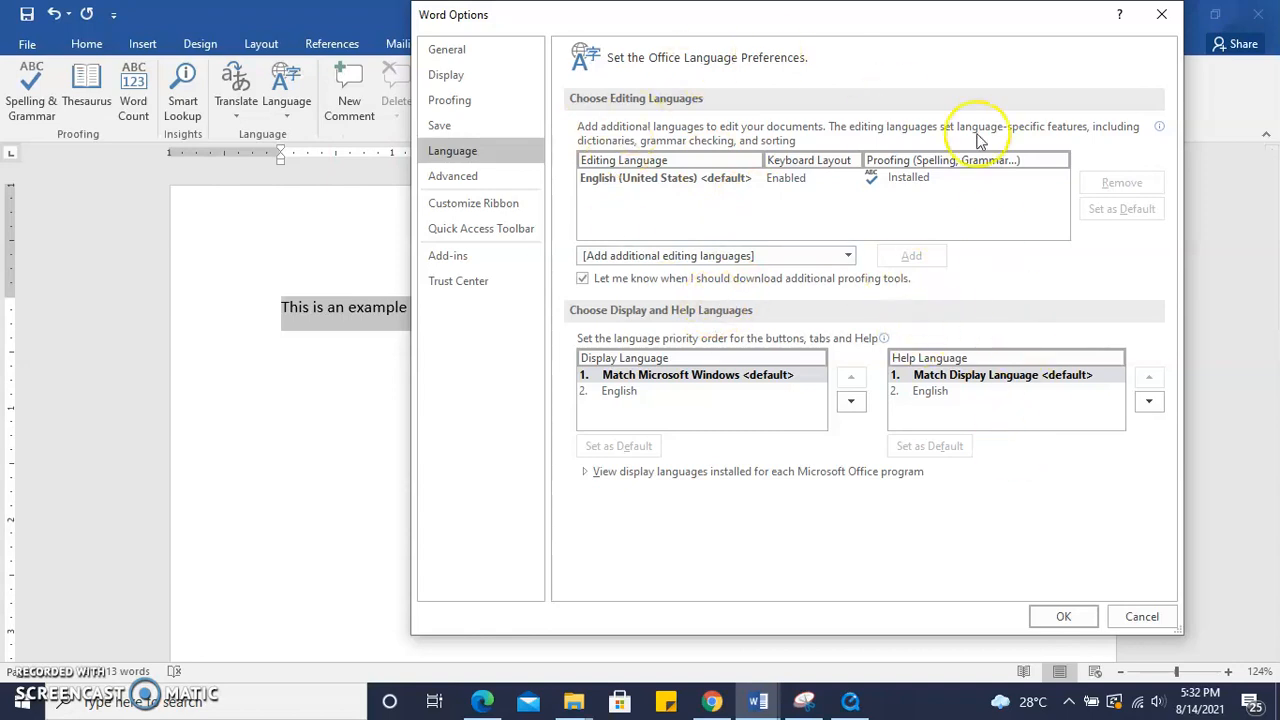
click(1161, 14)
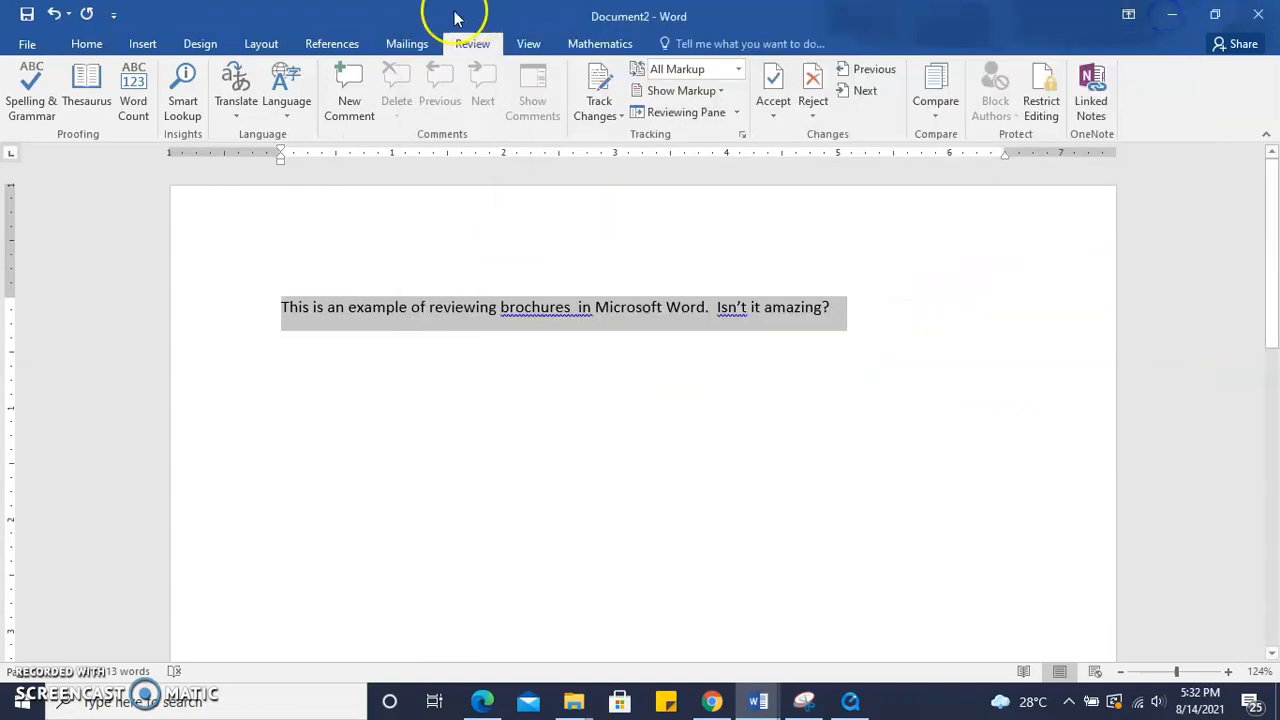
Open the proofing language settings for the selected text, browse the language list, and close the dialog
click(285, 110)
click(300, 137)
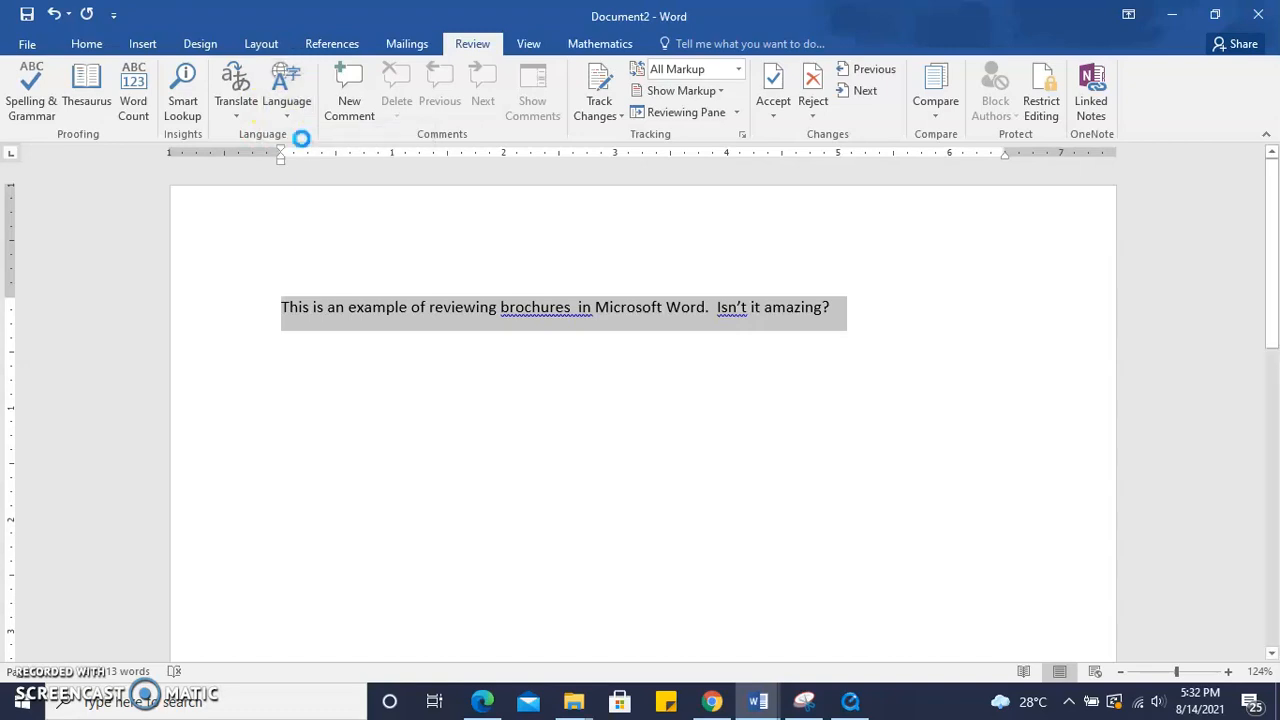
drag(769, 264, 776, 303)
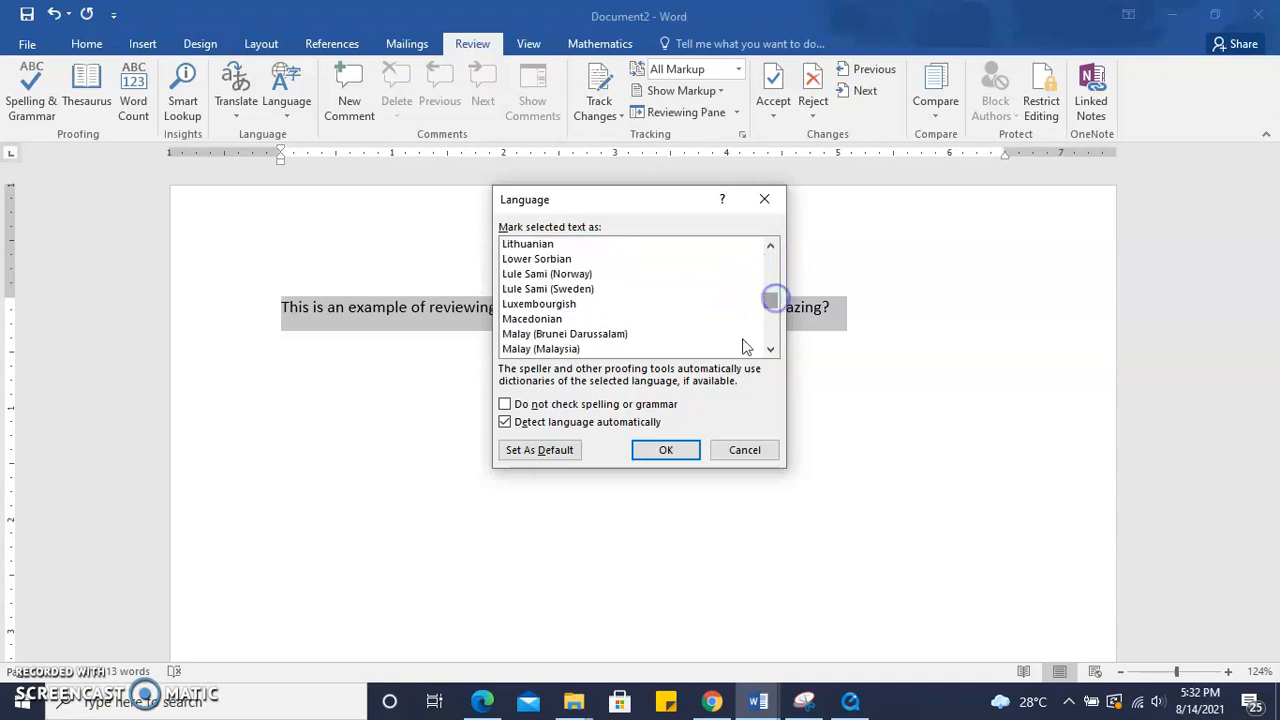
click(765, 193)
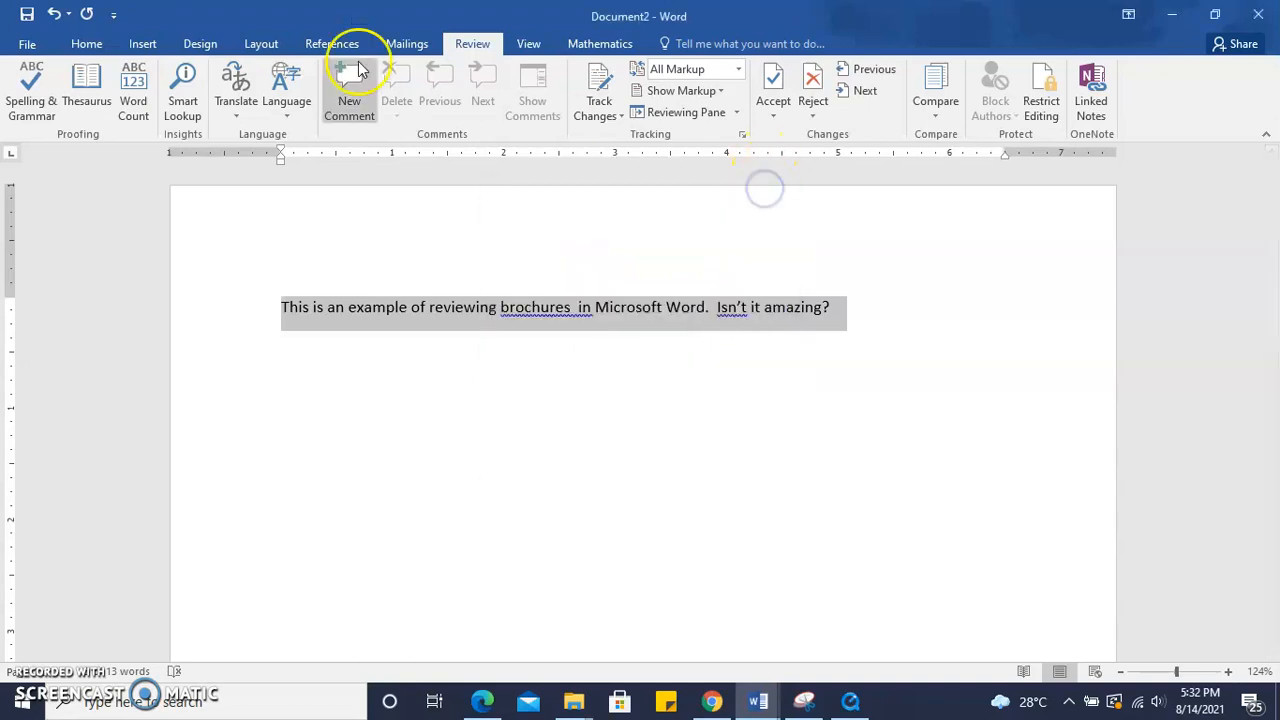
Insert new comments on the words 'This' and 'brochures'
click(335, 305)
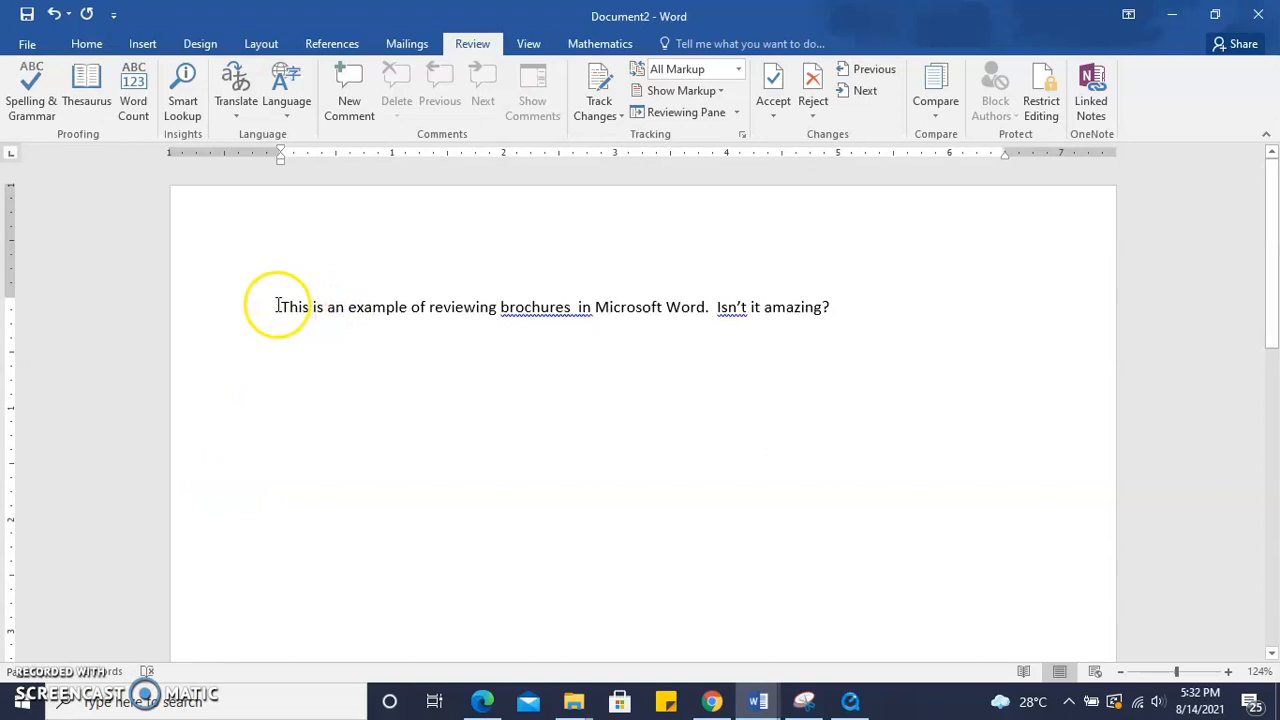
click(357, 77)
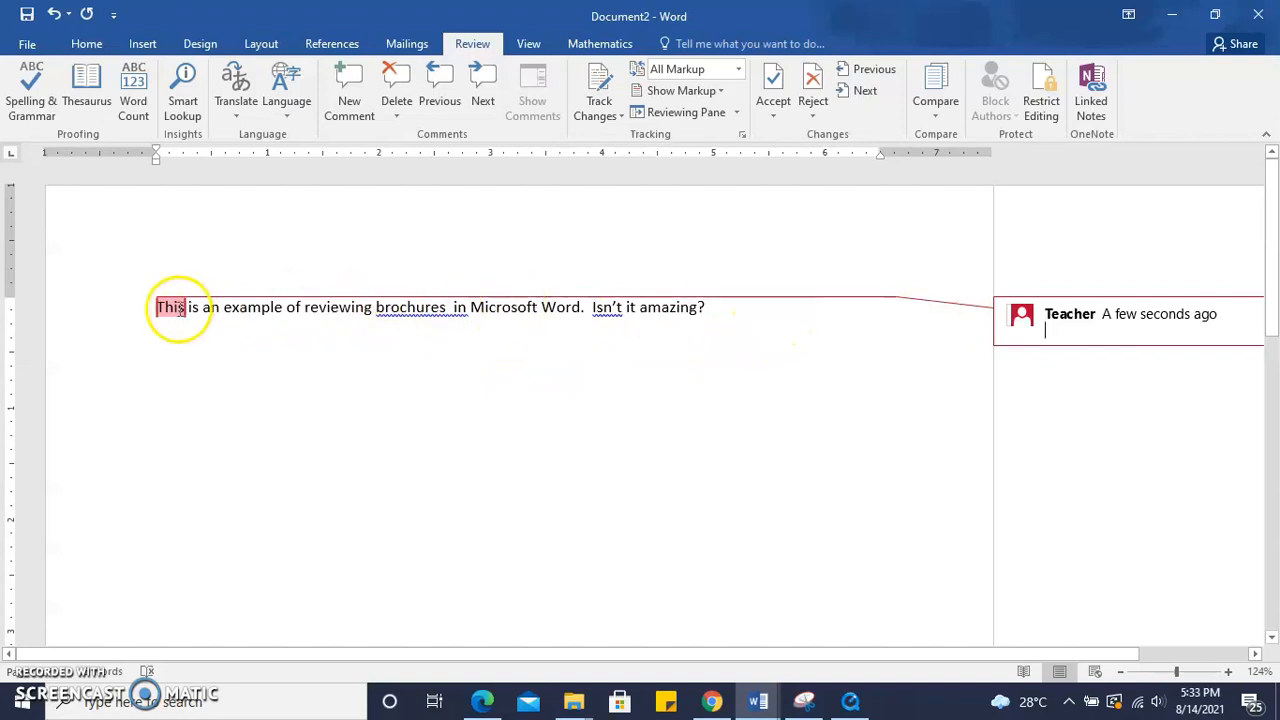
click(378, 307)
drag(371, 303, 448, 305)
click(400, 305)
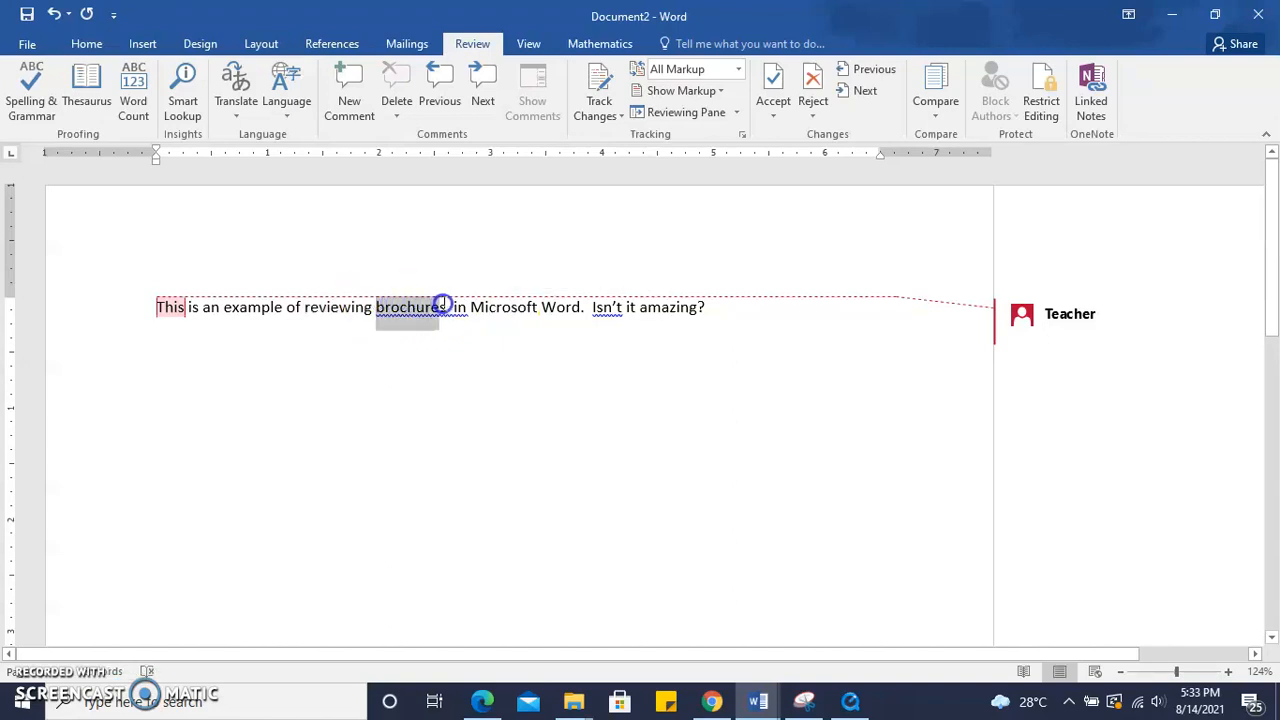
click(350, 84)
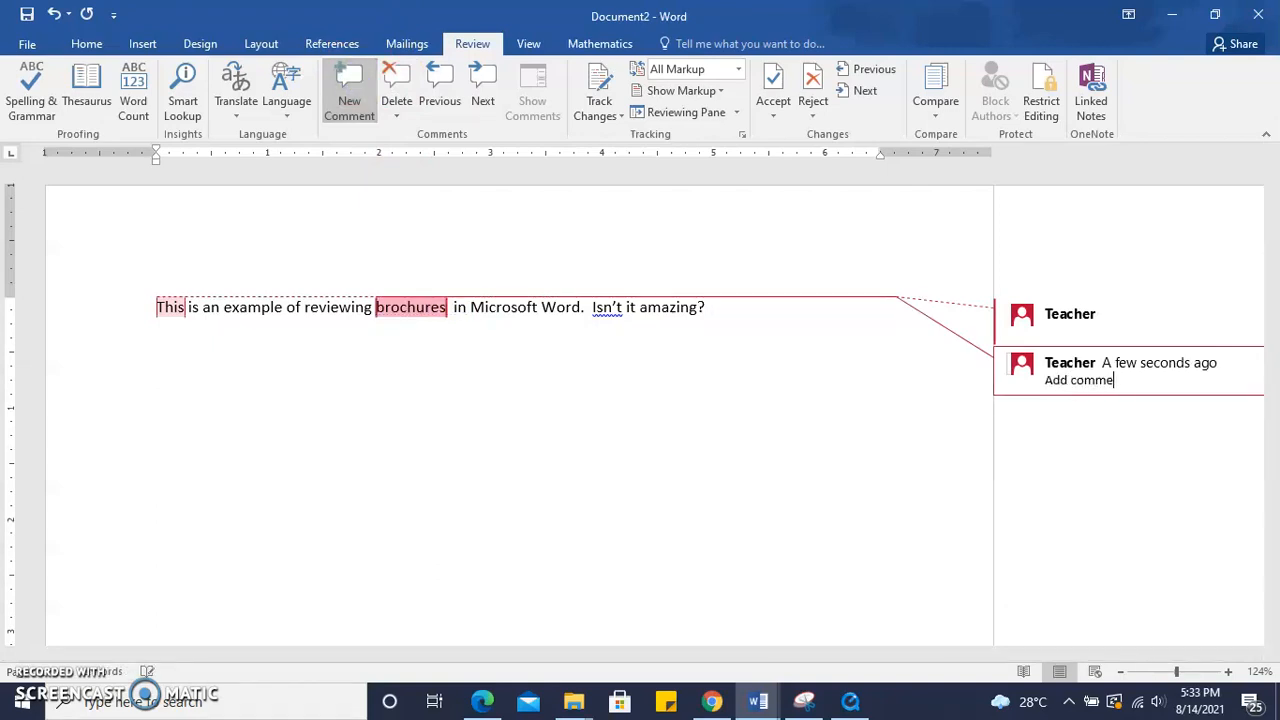
Delete both comments from the document
click(356, 310)
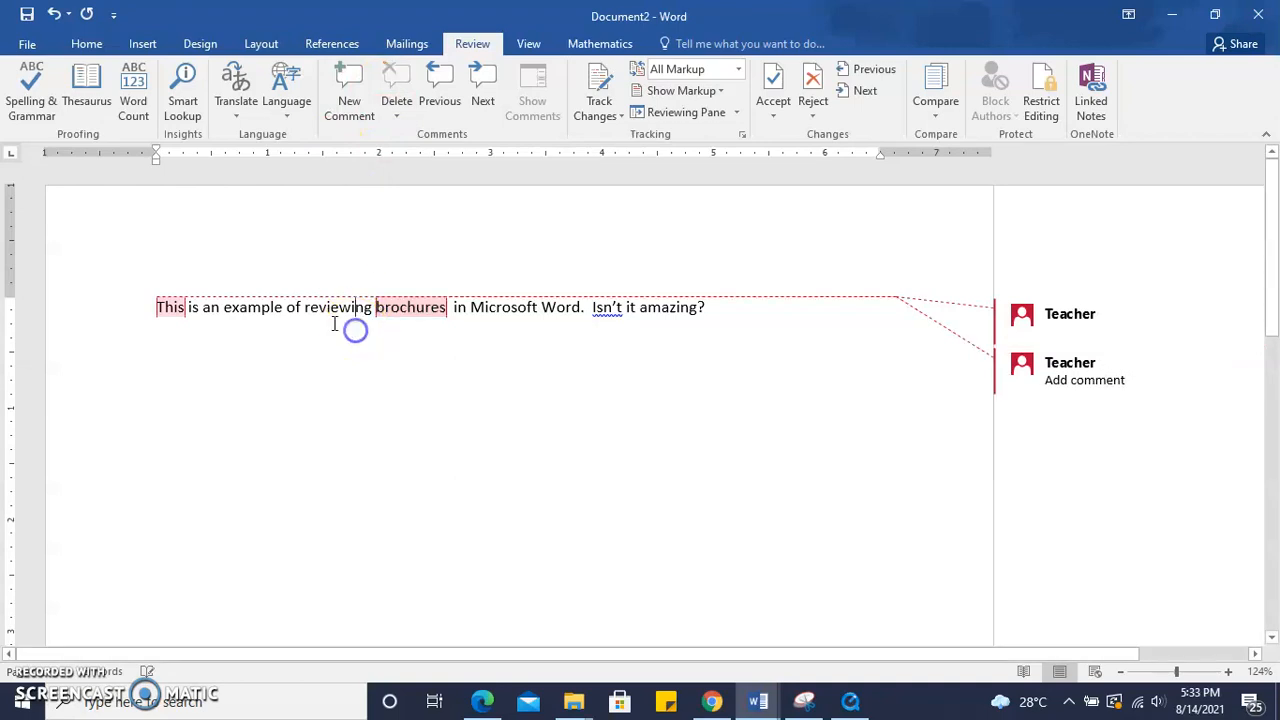
click(161, 307)
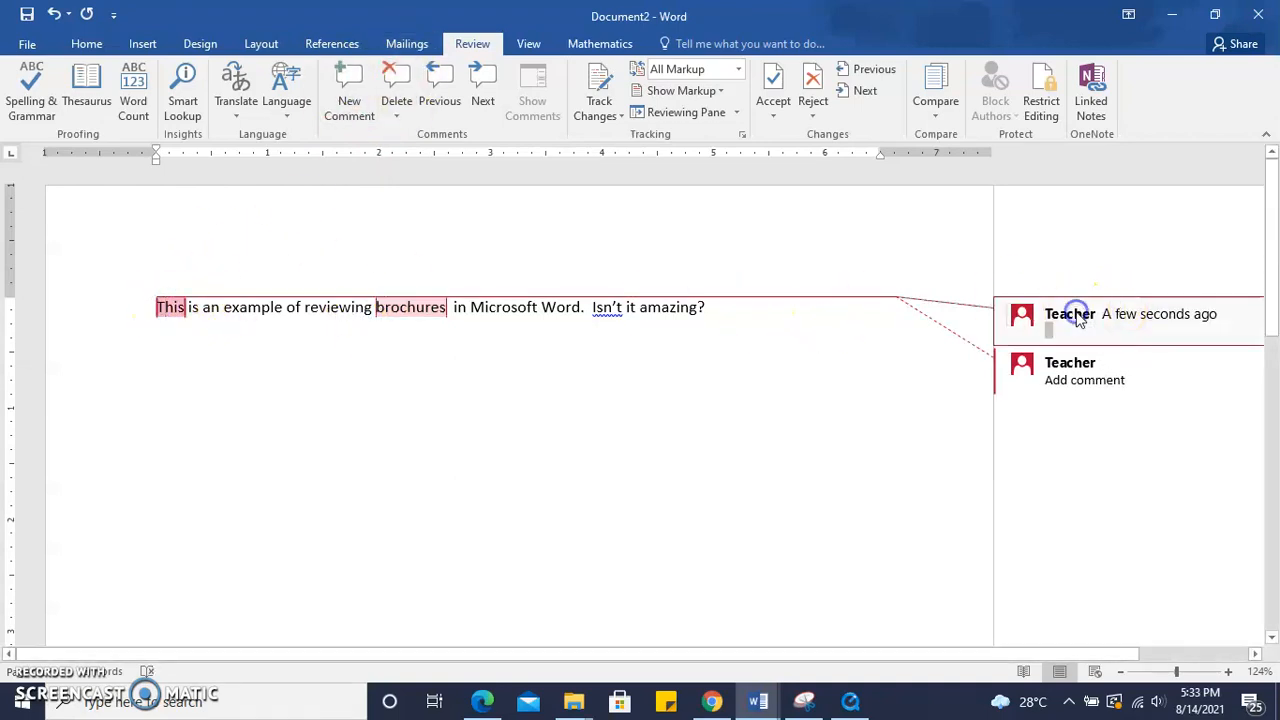
click(398, 80)
click(429, 81)
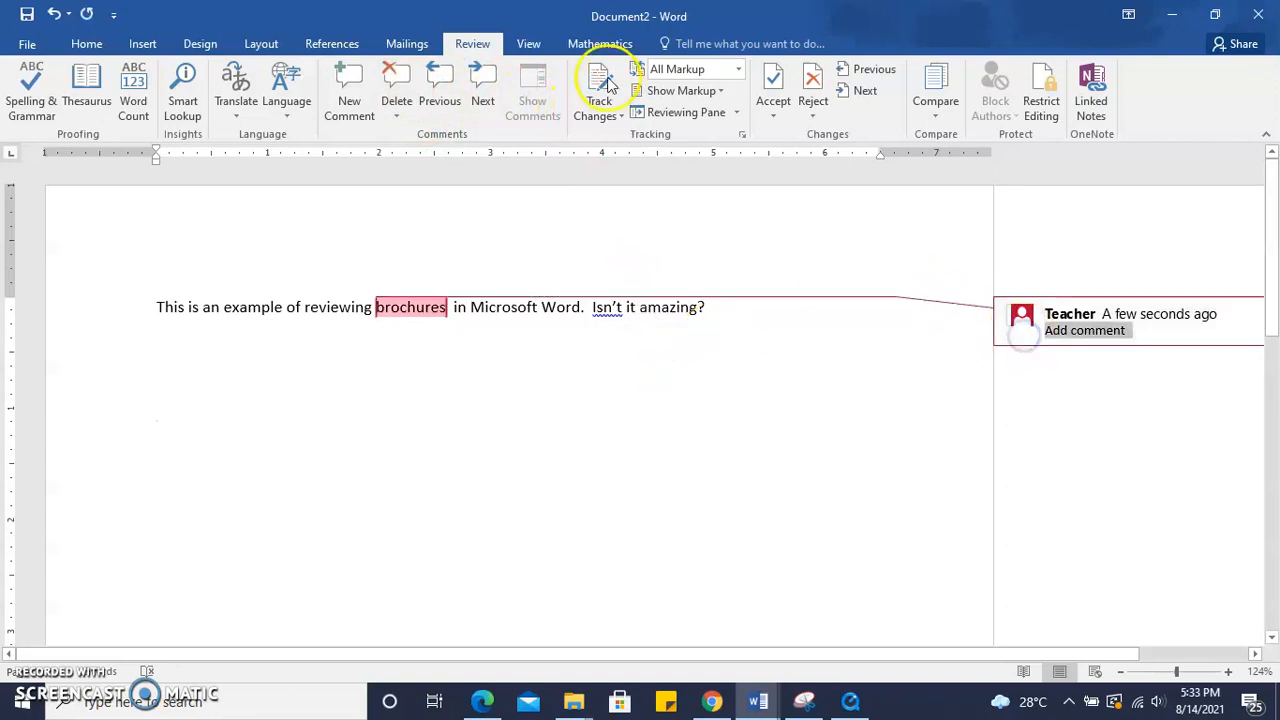
click(393, 80)
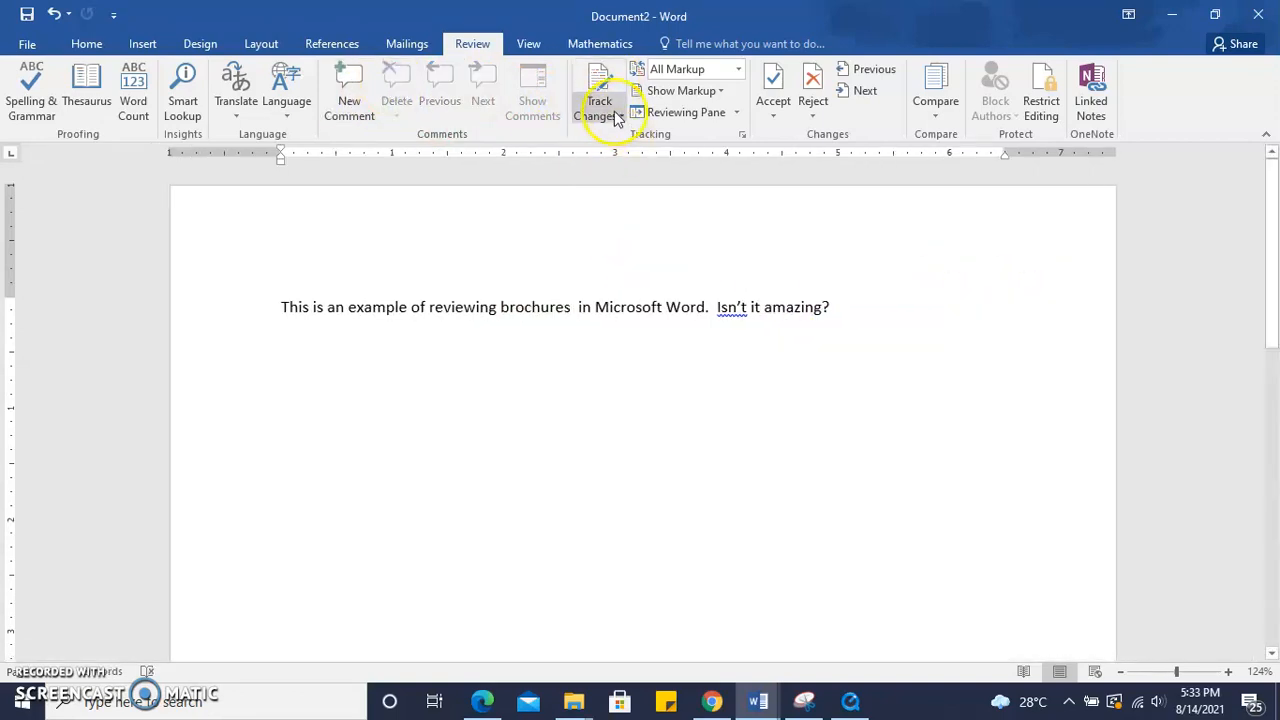
Insert the word 'this' after 'brochures'
click(617, 118)
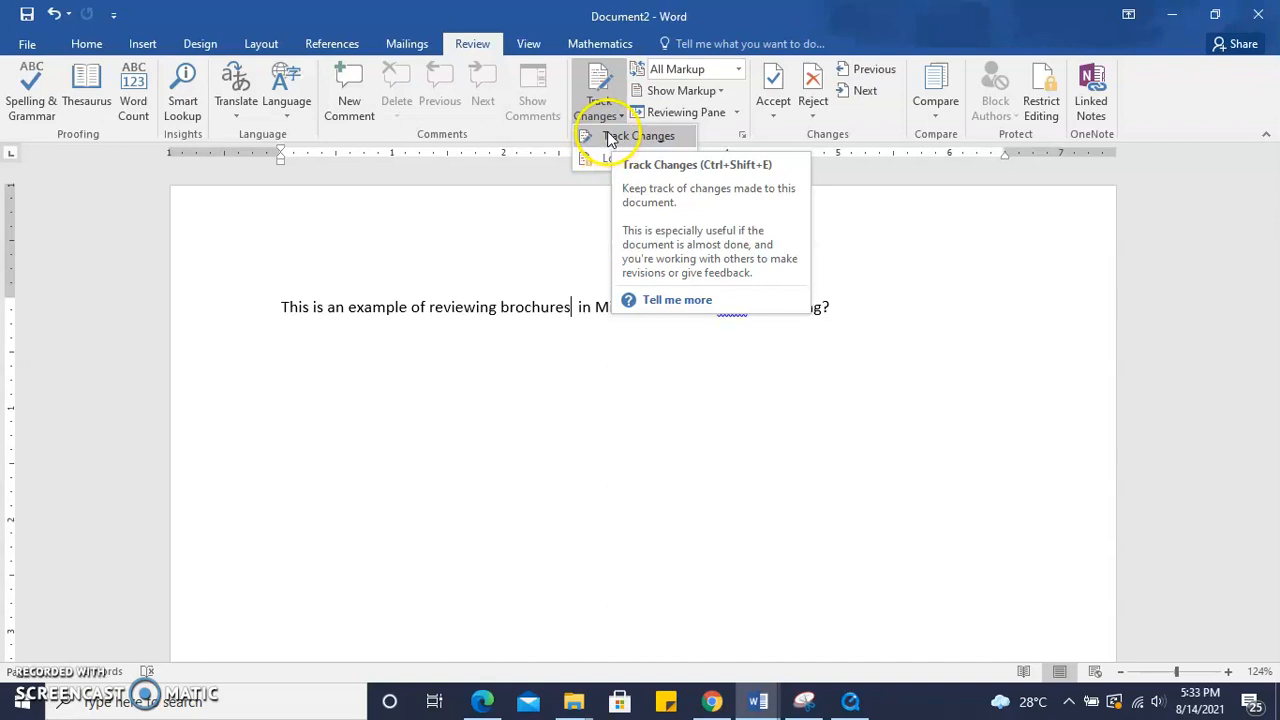
click(605, 100)
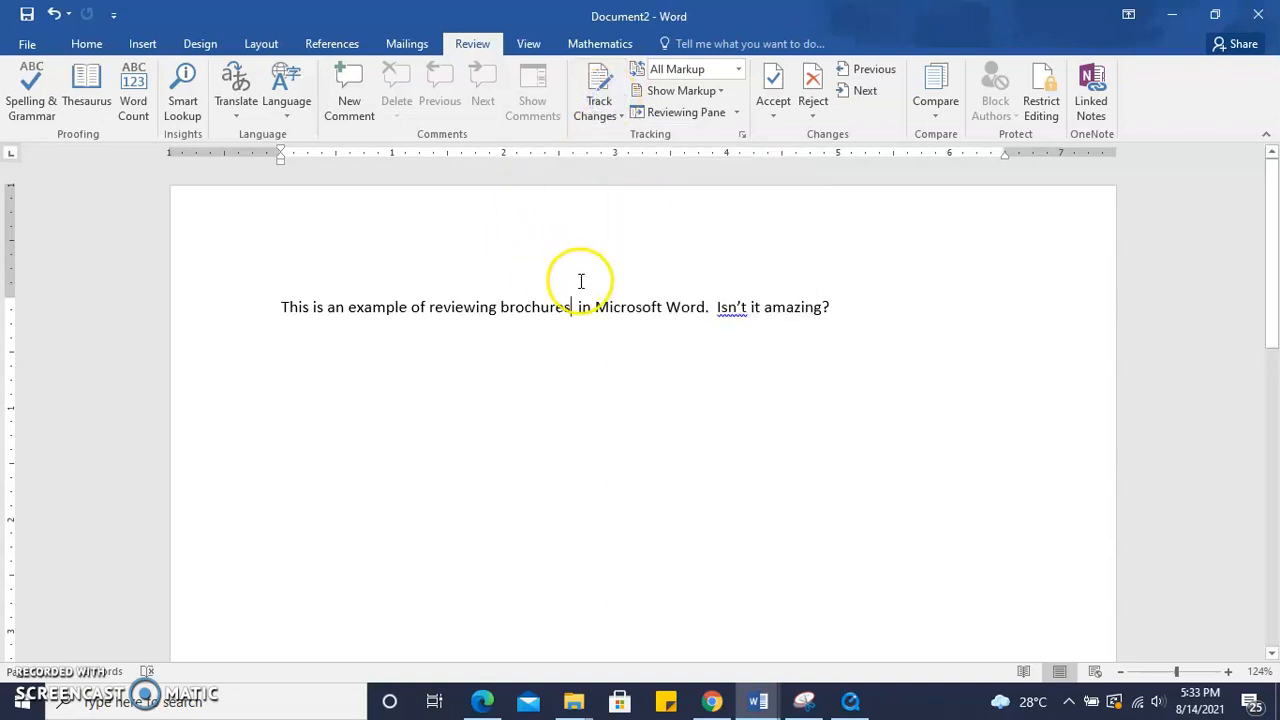
text(this)
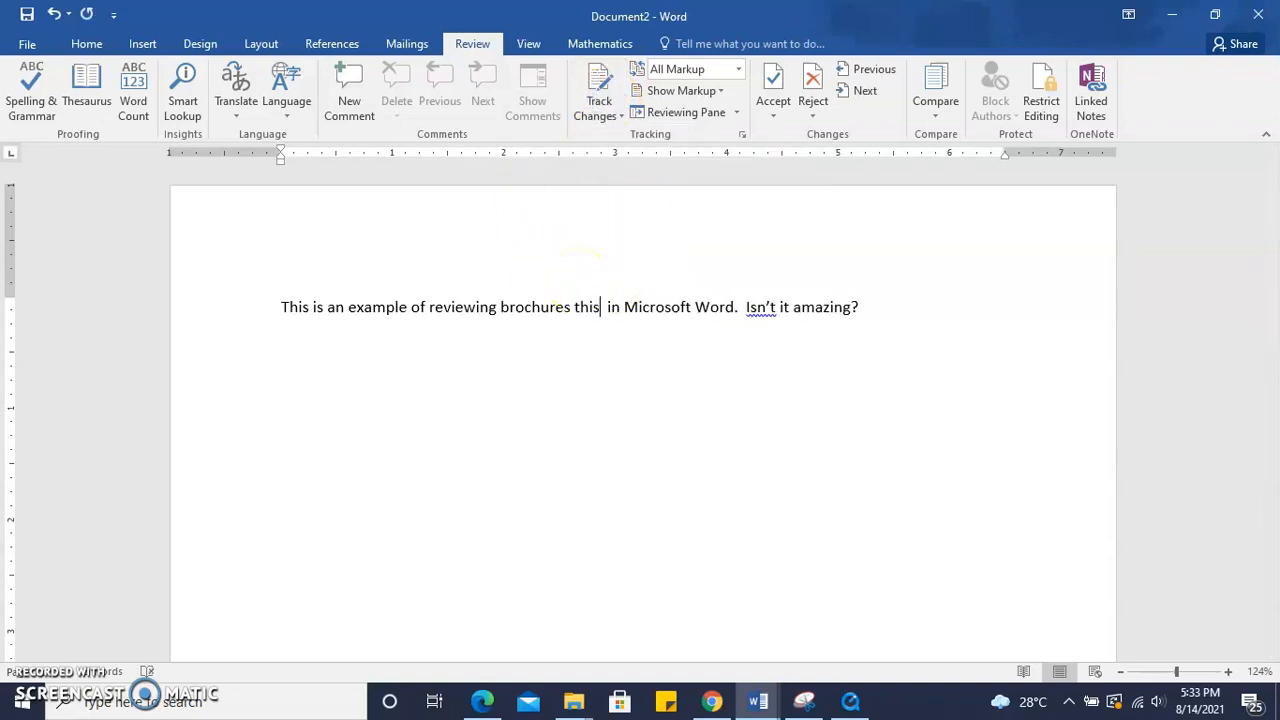
Turn on Track Changes and insert 'is a new document' after 'this'
click(613, 115)
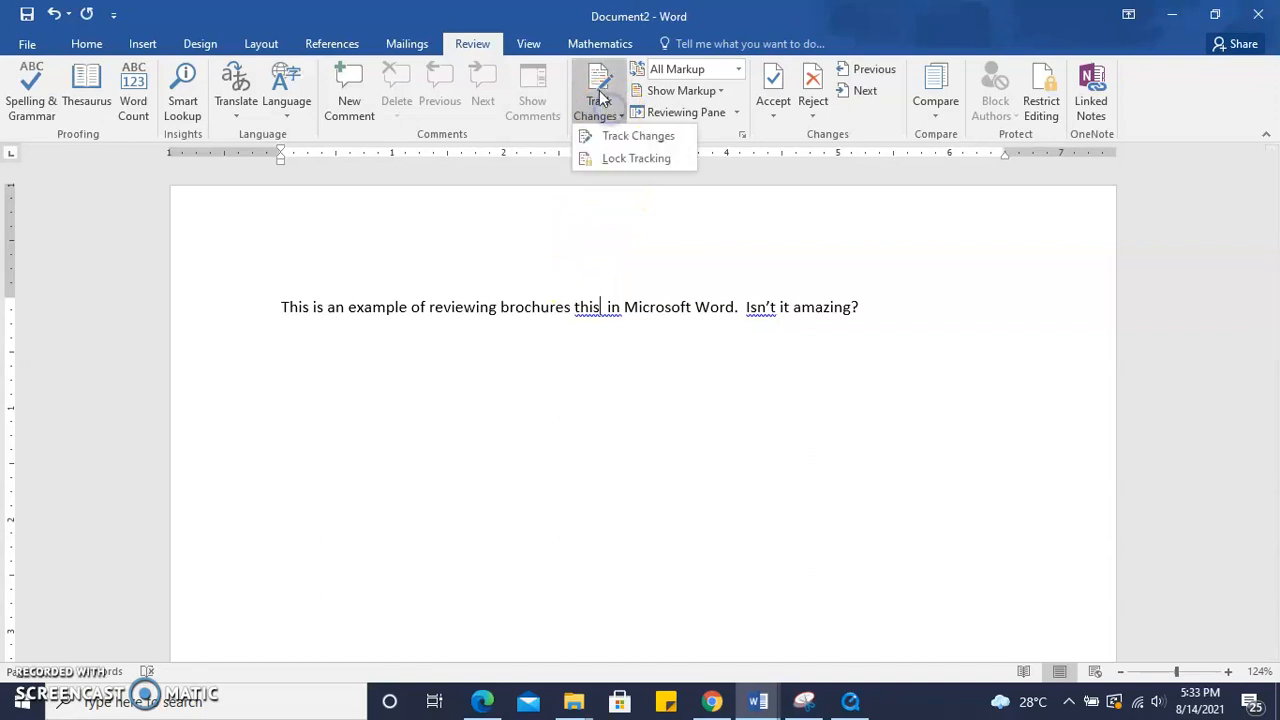
click(608, 135)
text(is a new document)
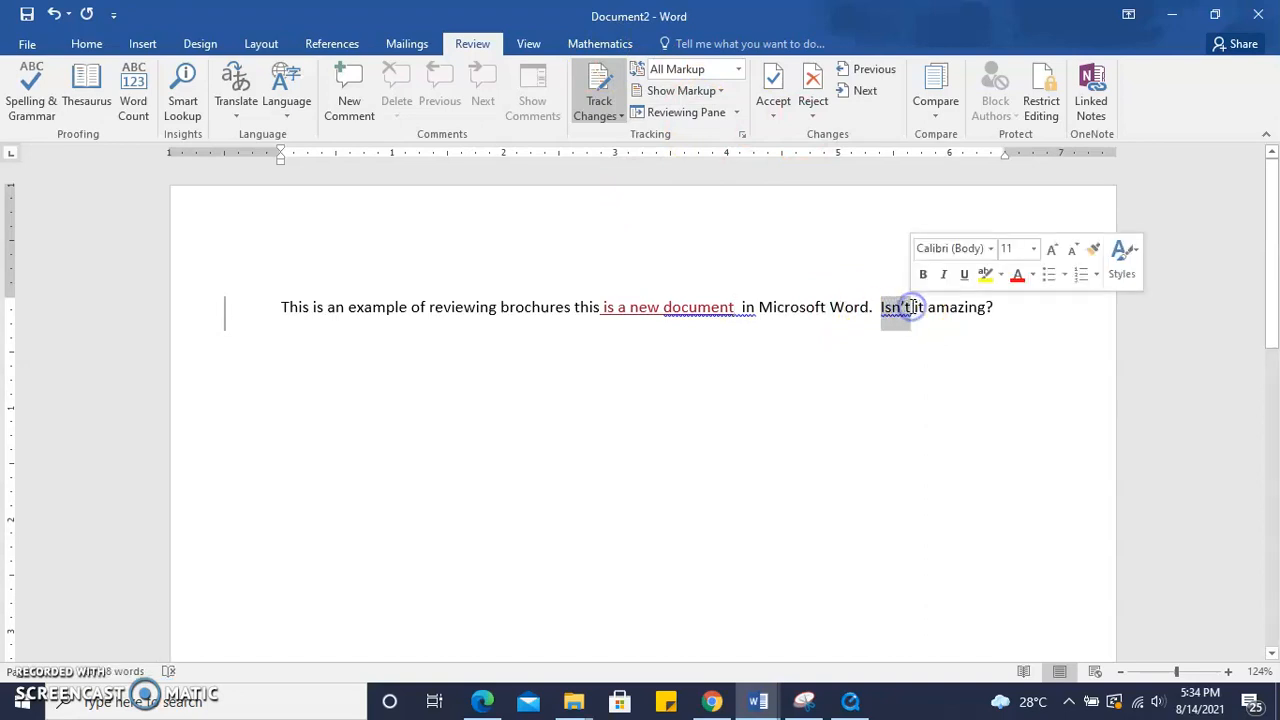
Replace 'Isn't it' with 'Is that not' as a tracked change
text(Is that not)
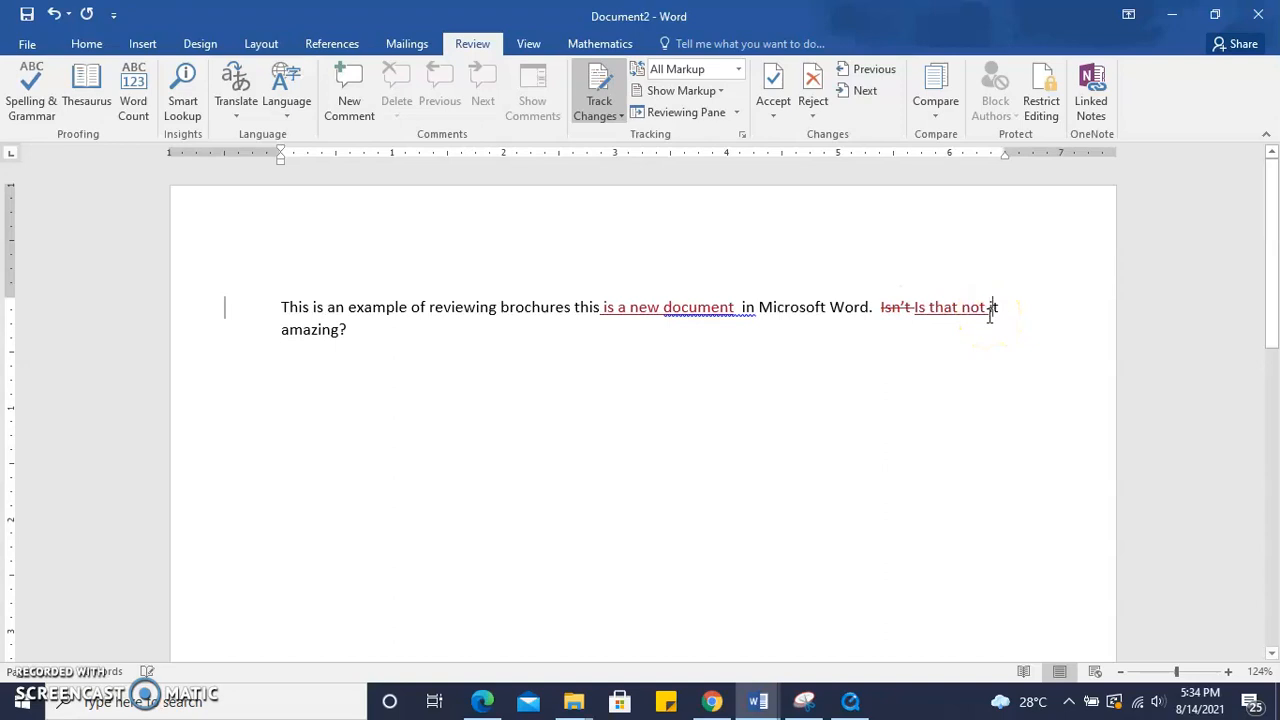
click(398, 340)
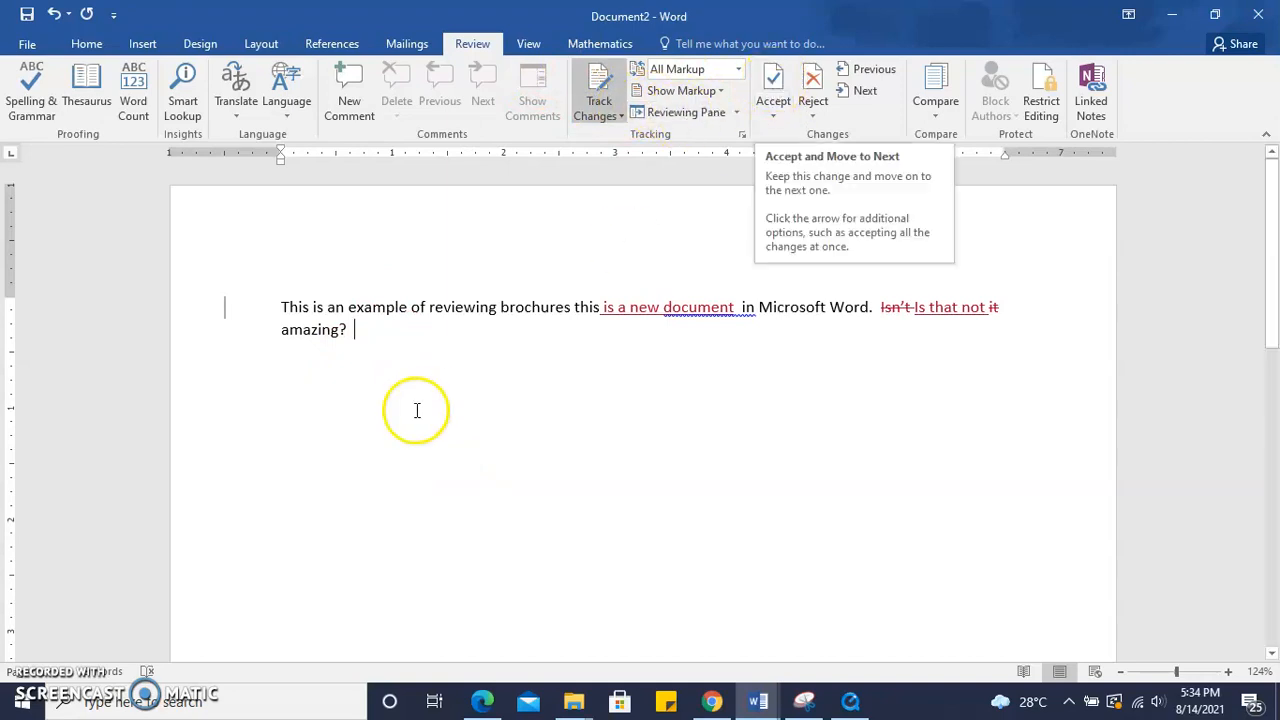
Accept the tracked insertion 'is a new document'
click(778, 82)
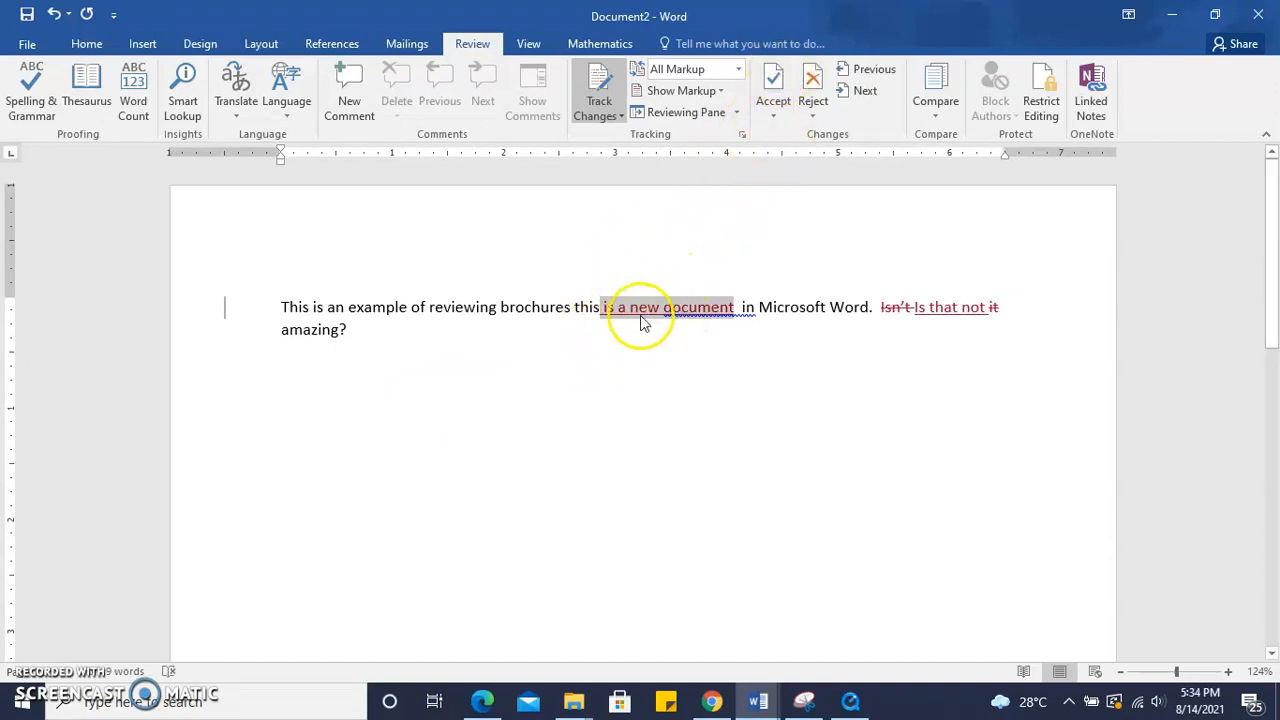
click(775, 92)
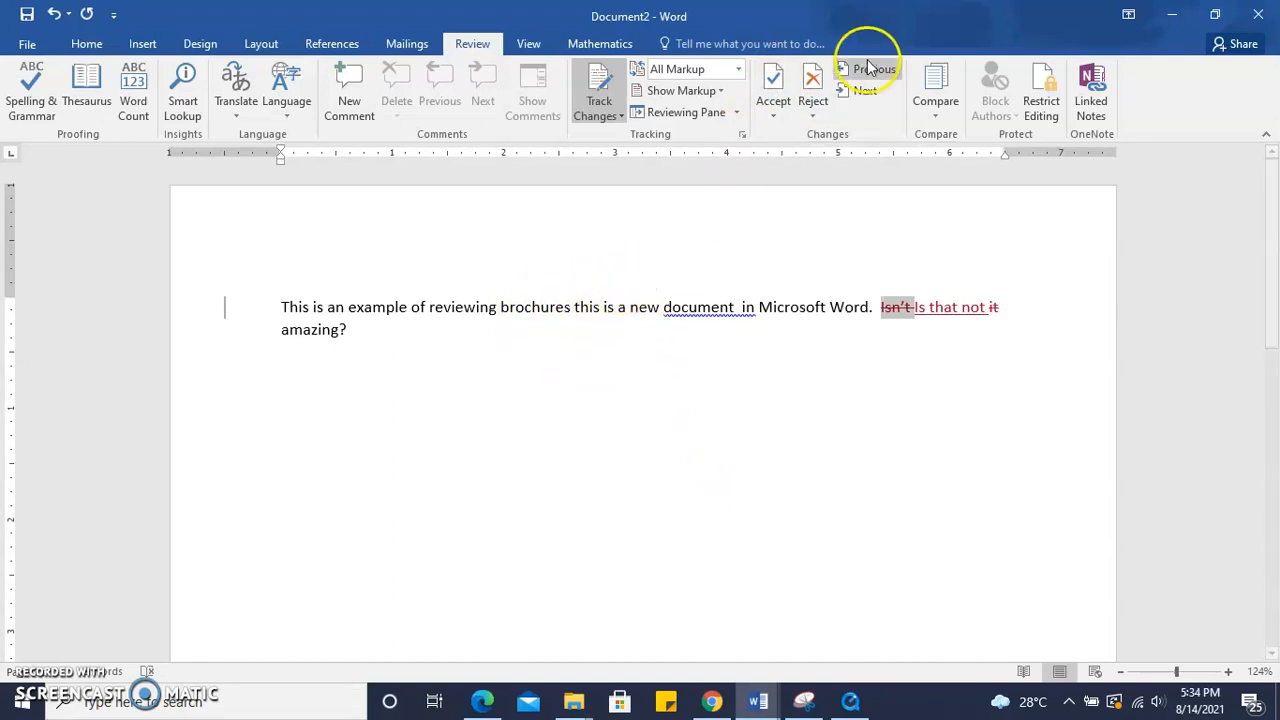
Reject the remaining tracked changes in the last sentence and switch Track Changes off
click(813, 90)
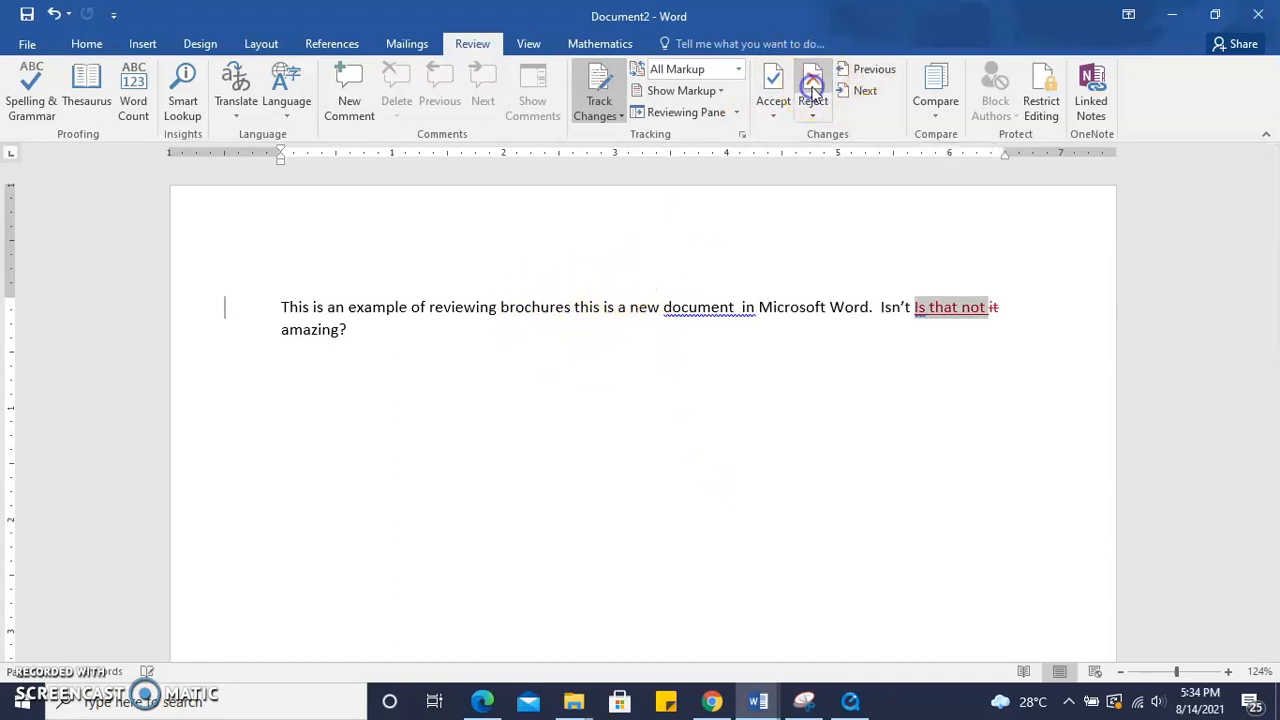
click(813, 90)
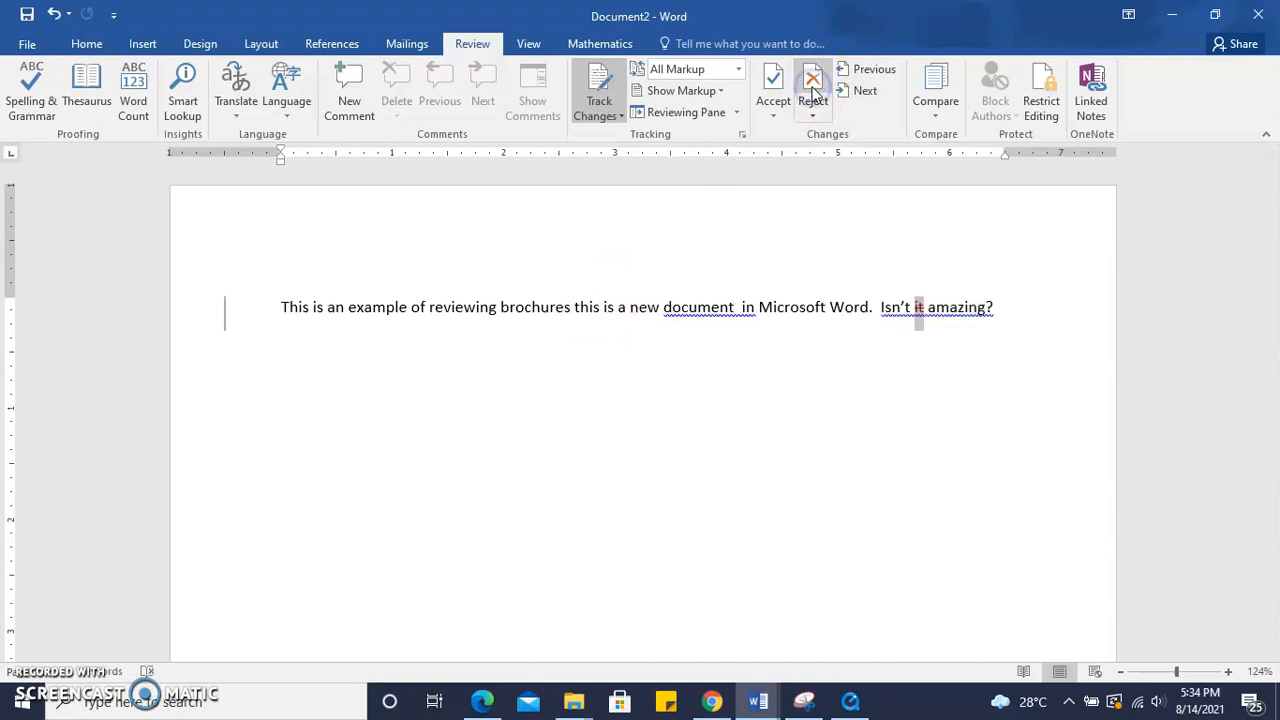
click(811, 88)
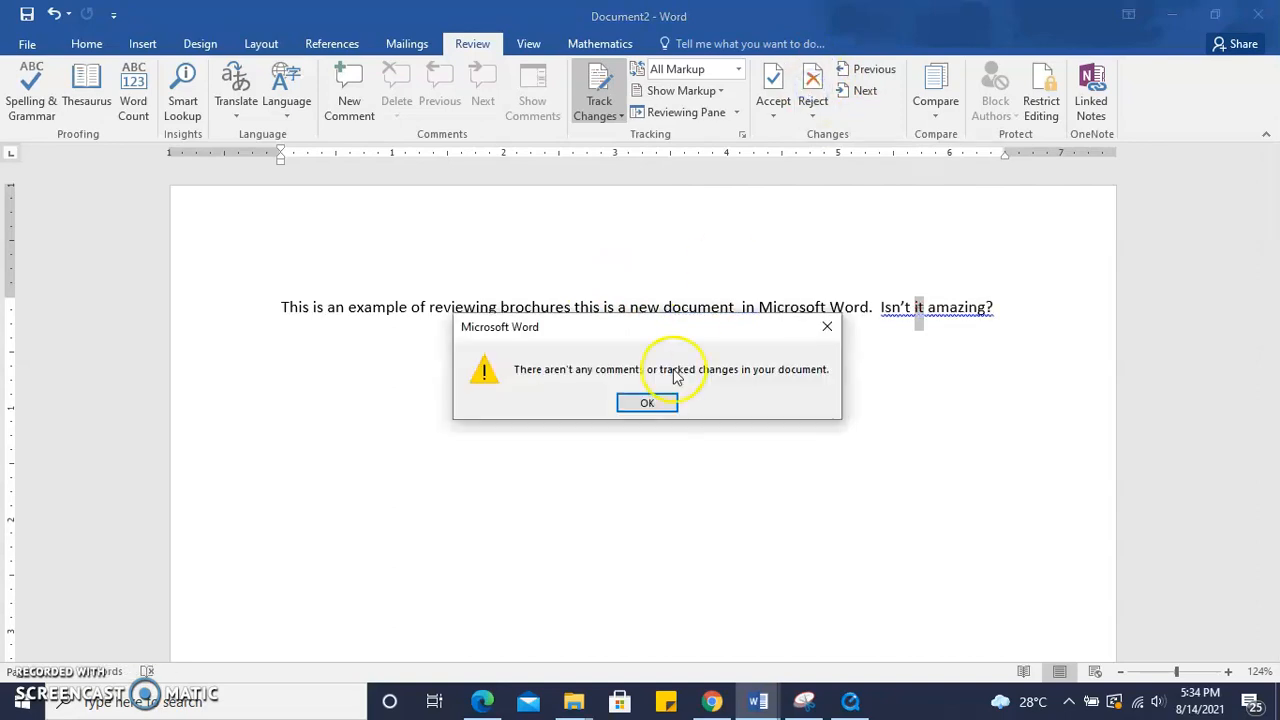
click(647, 405)
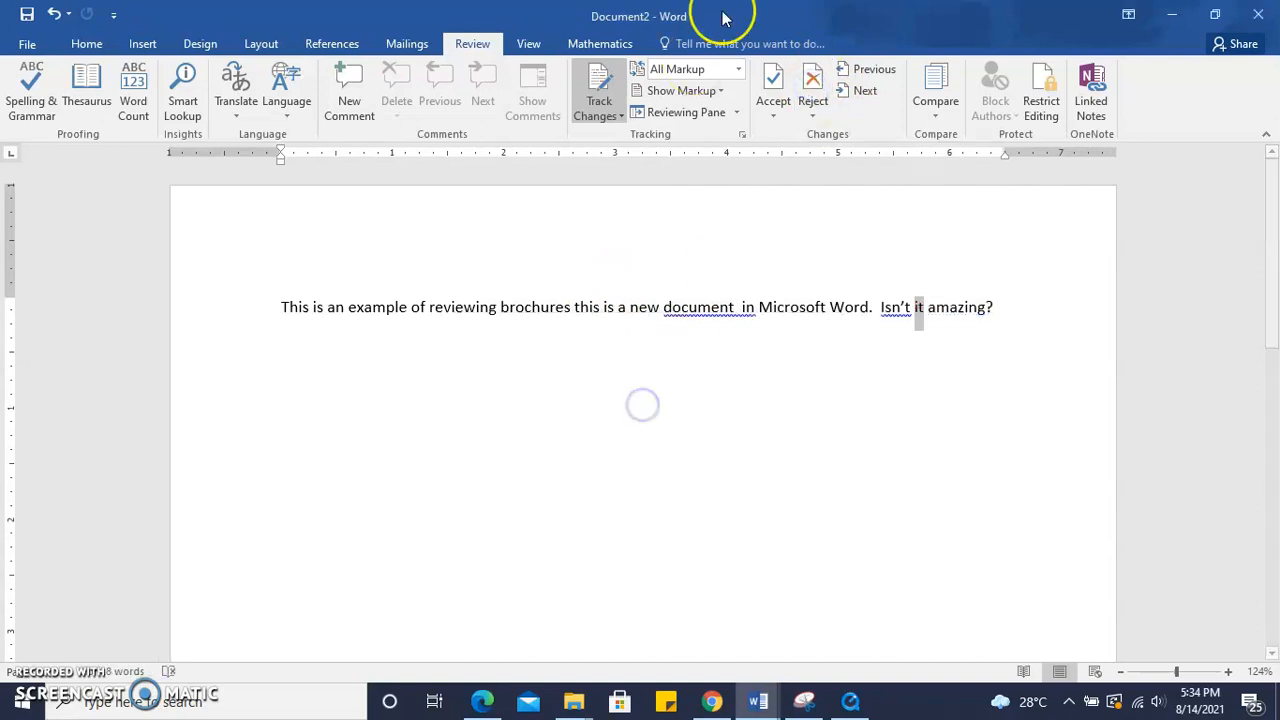
click(607, 117)
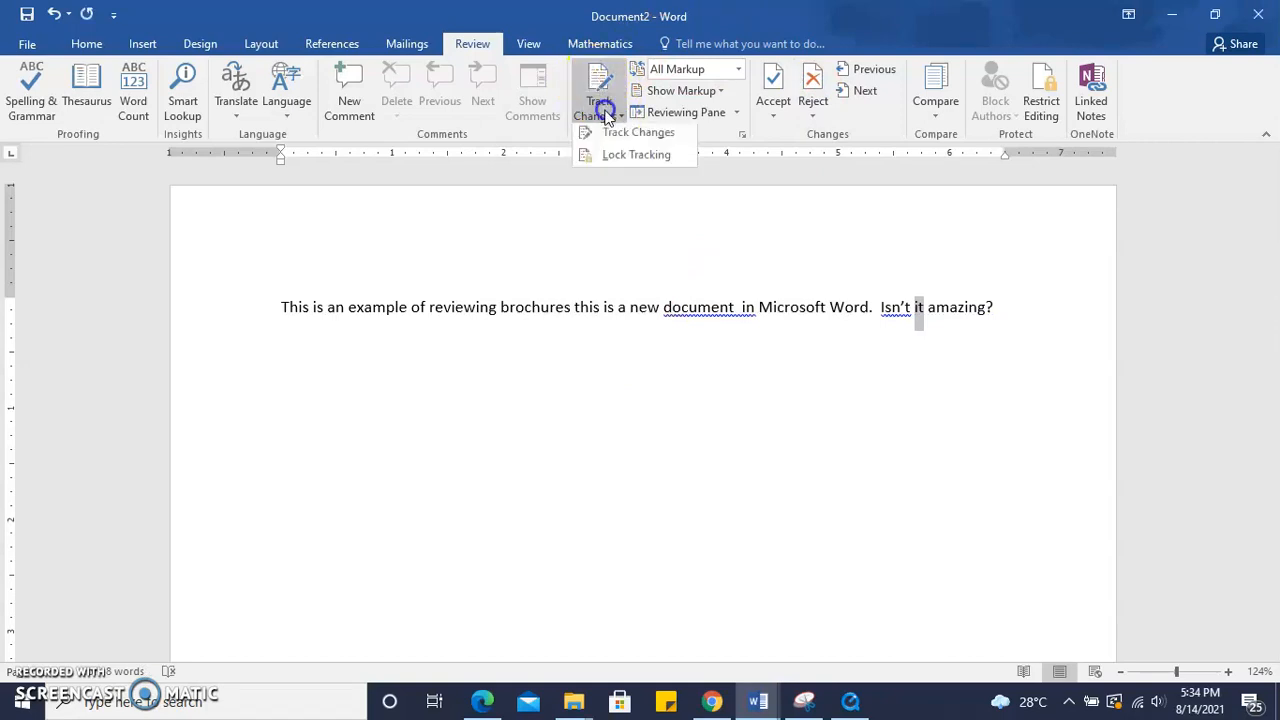
click(615, 138)
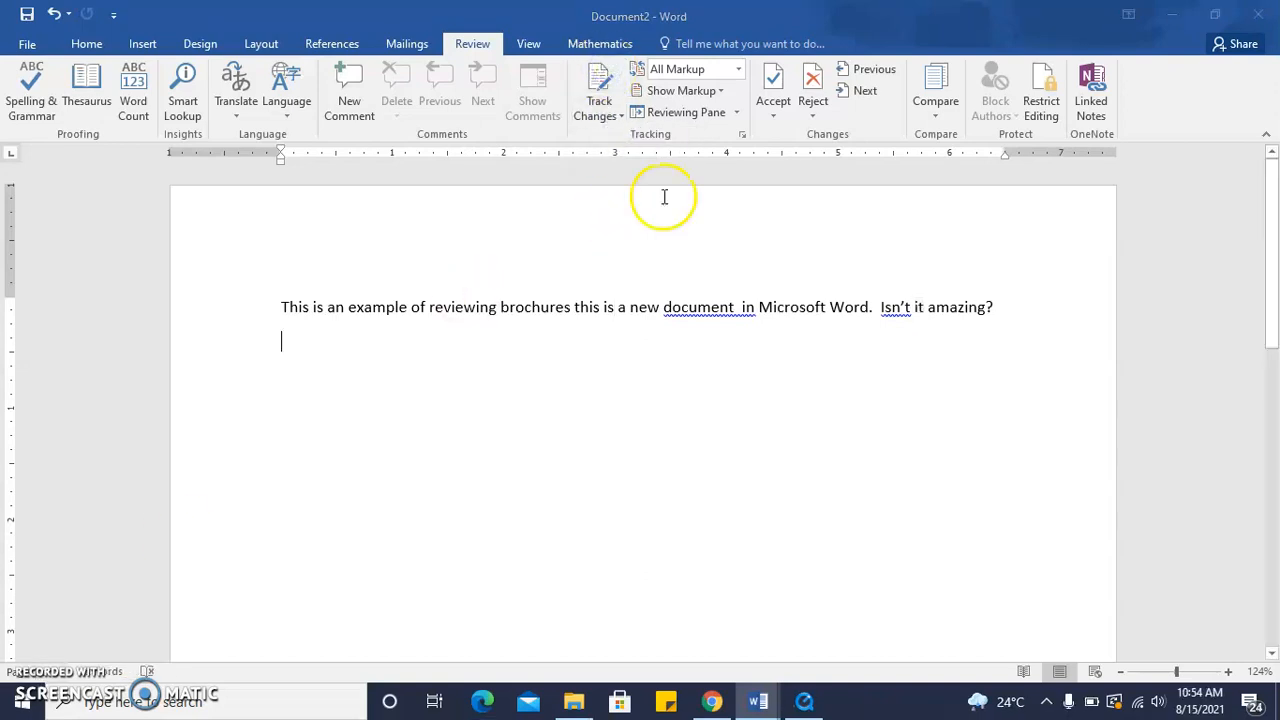
click(936, 108)
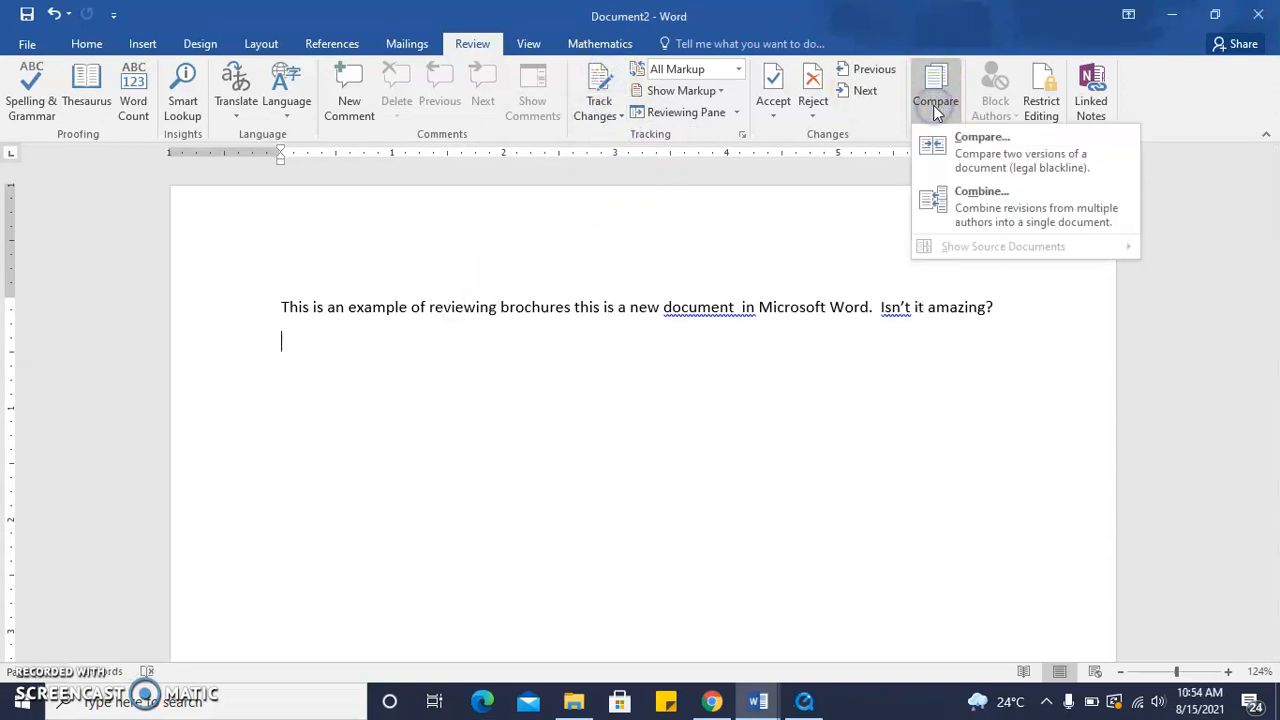
click(958, 151)
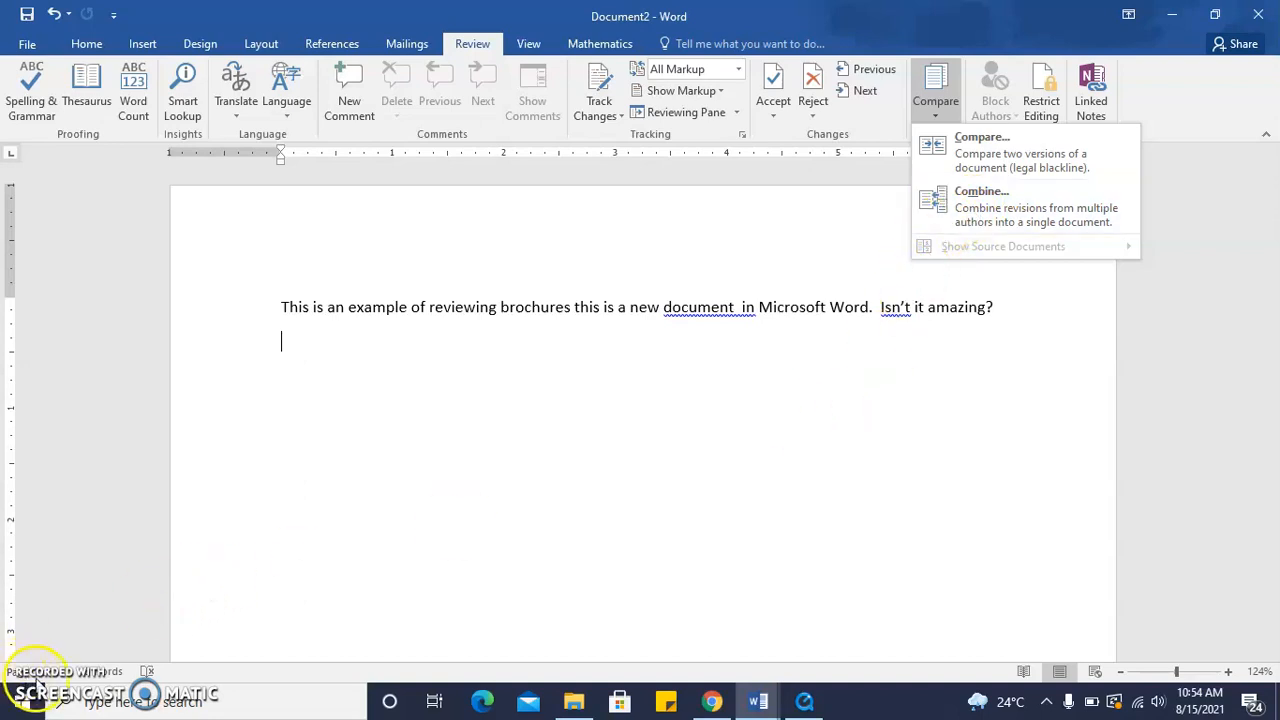
key(Escape)
Save the document to the Desktop as CombineEg1
click(27, 43)
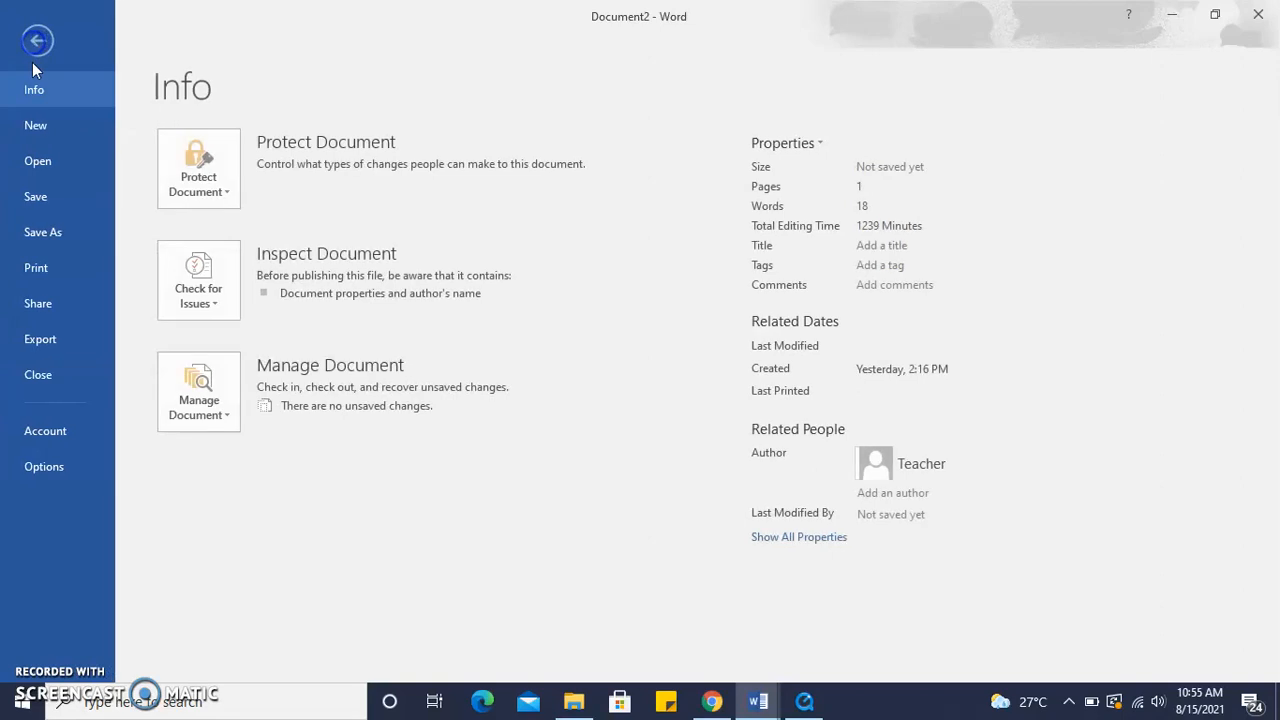
click(50, 204)
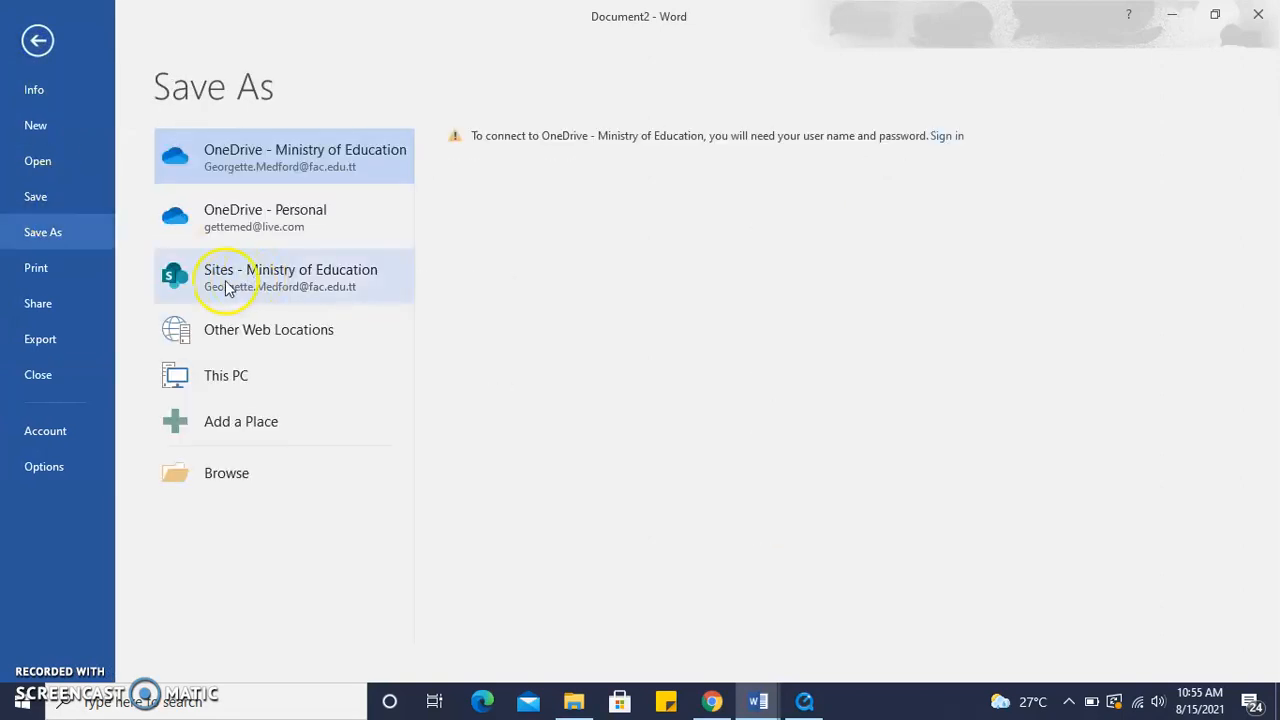
click(258, 385)
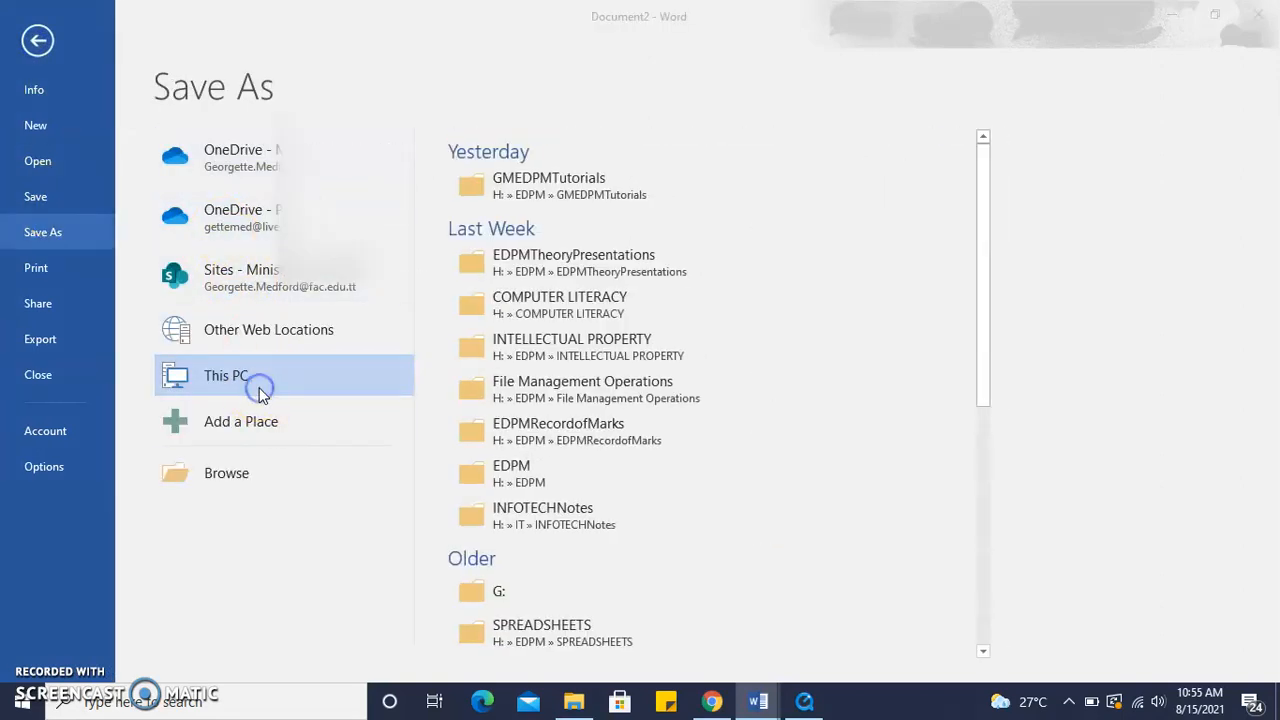
click(258, 382)
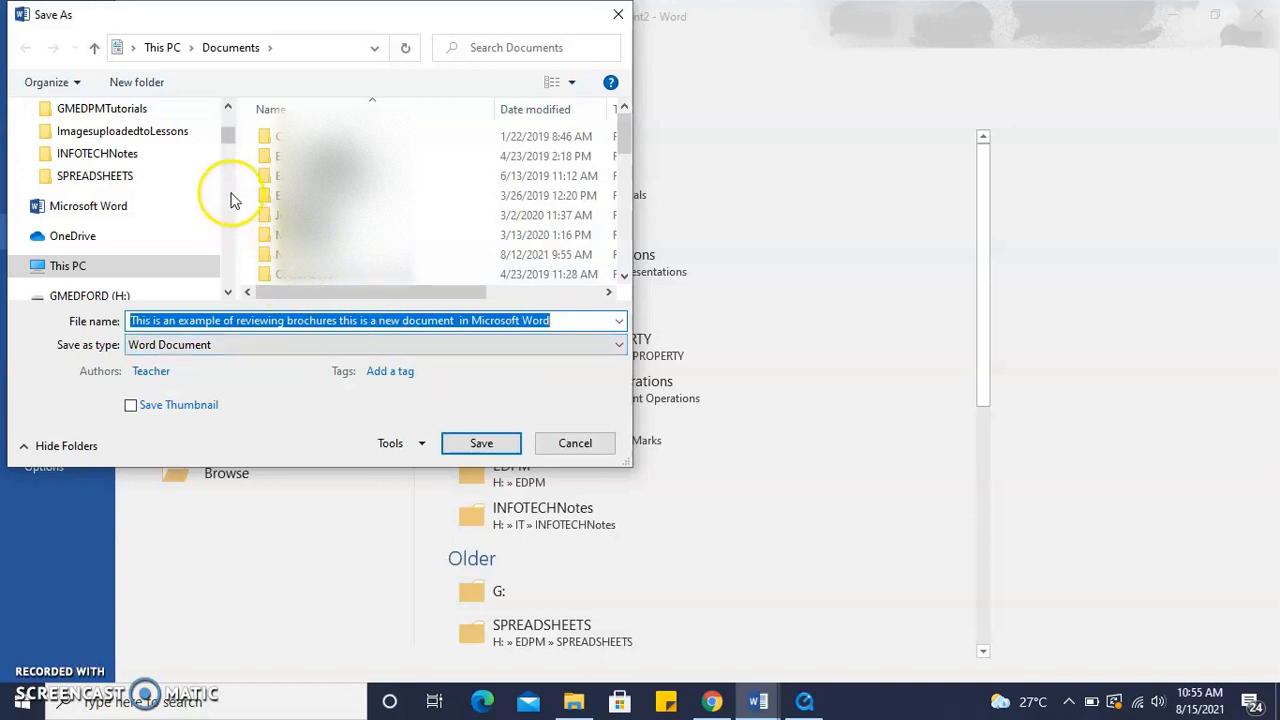
drag(230, 140, 216, 120)
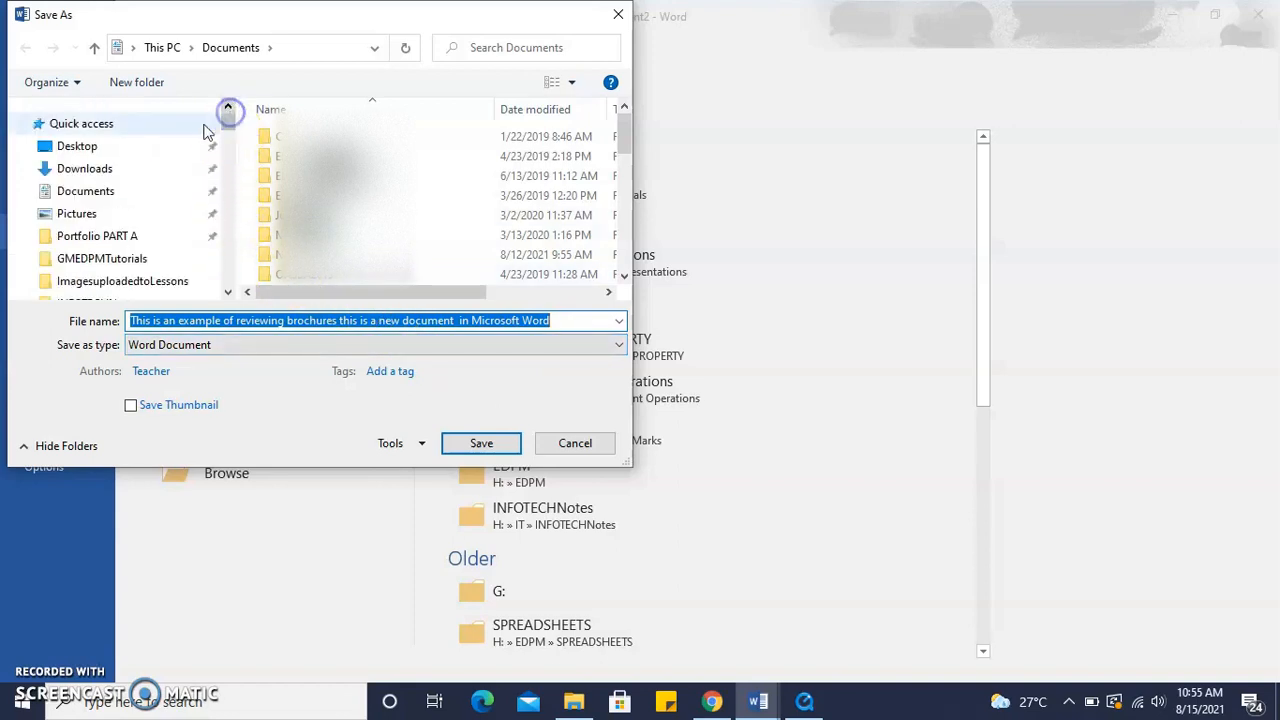
click(127, 150)
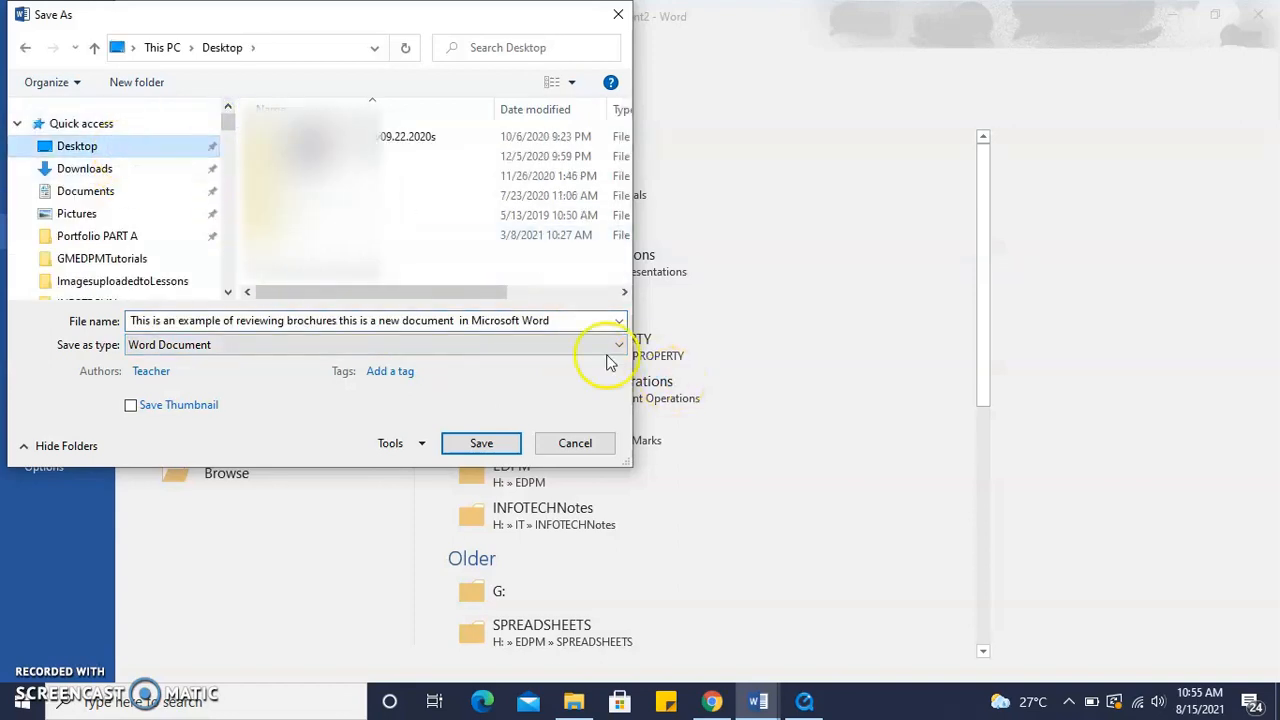
click(97, 347)
text(CombineEg1)
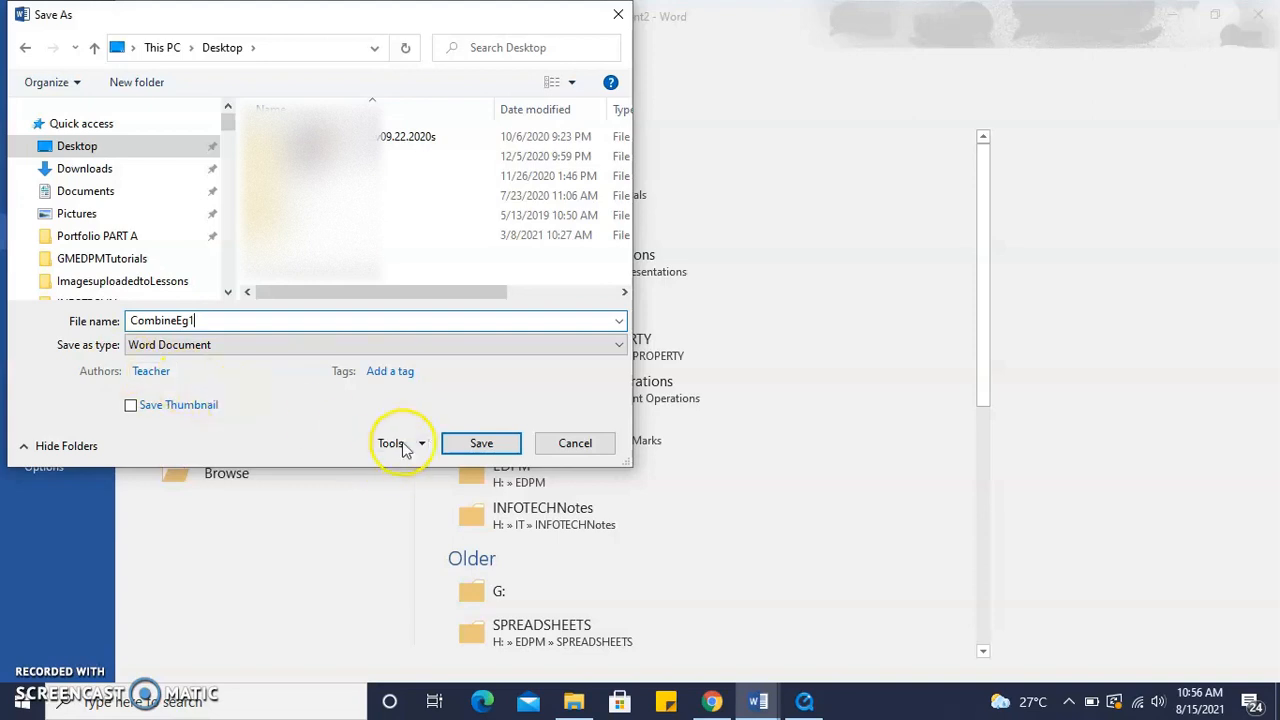
click(459, 445)
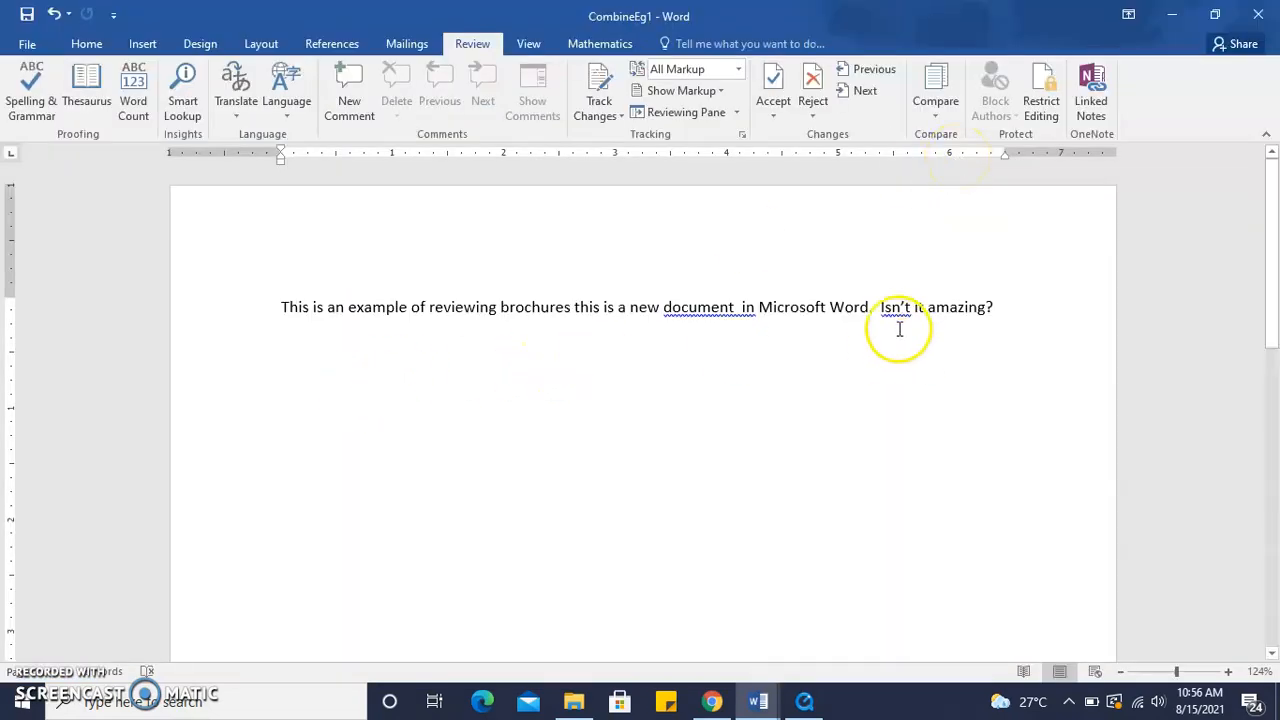
Replace the sentence 'Isn't it amazing?' with 'This is truly amazing!'
drag(880, 308, 995, 309)
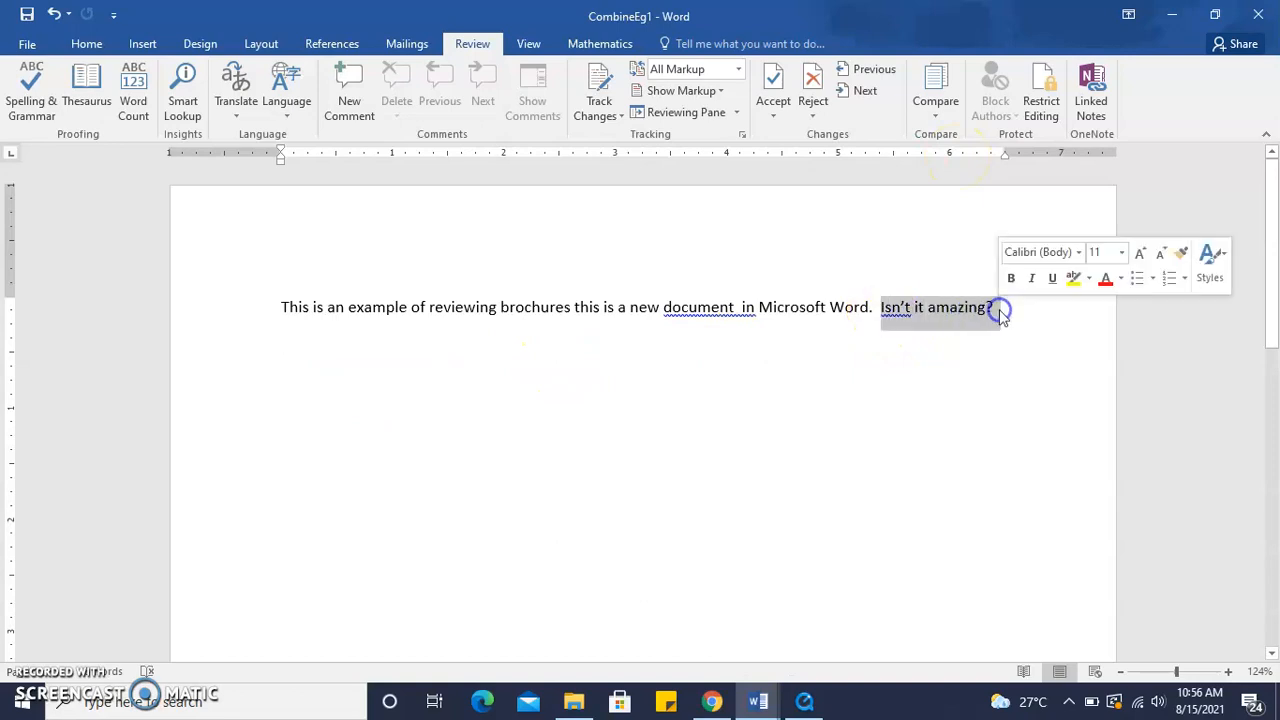
text(Thi)
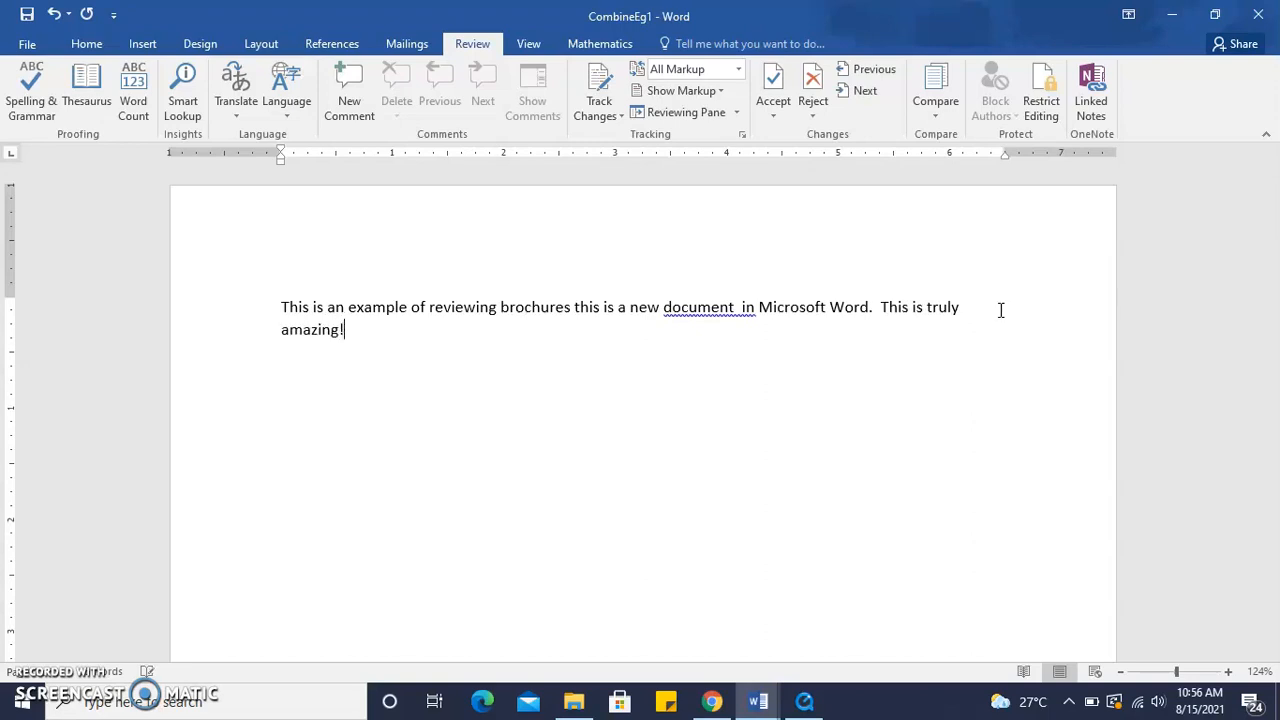
Save this version to the Desktop as CombineEg2
click(28, 46)
click(43, 232)
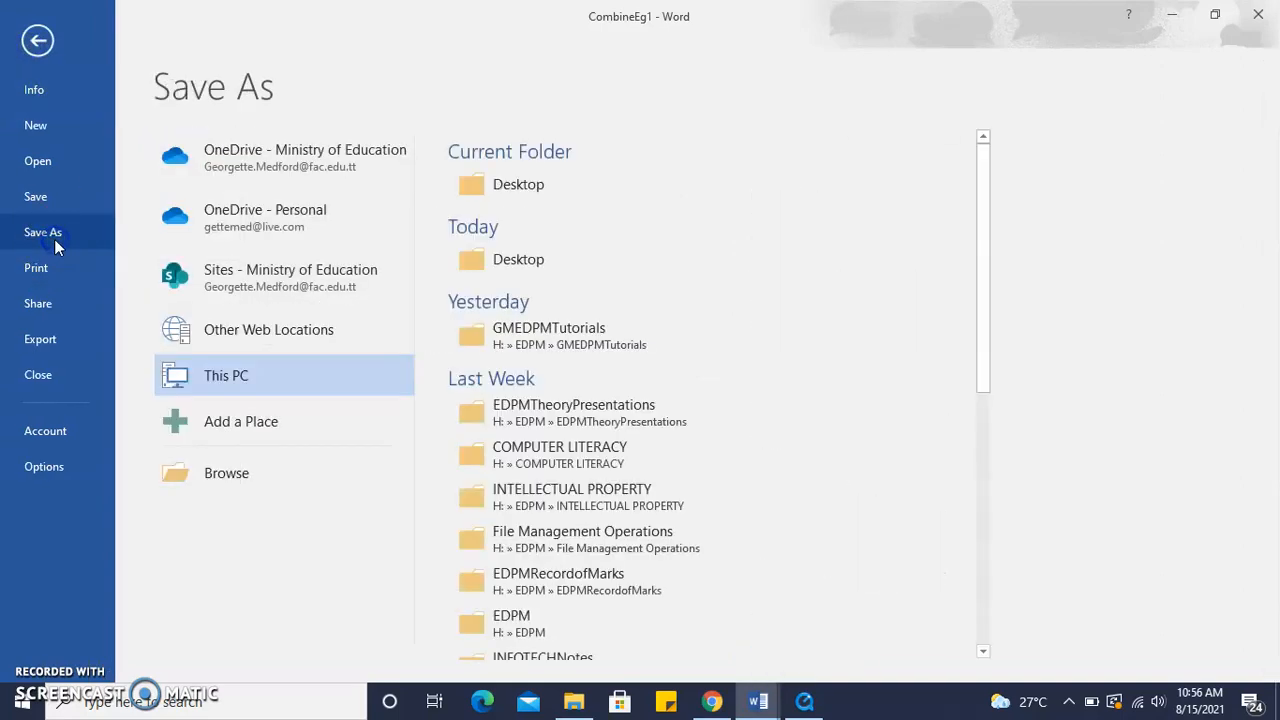
double_click(256, 375)
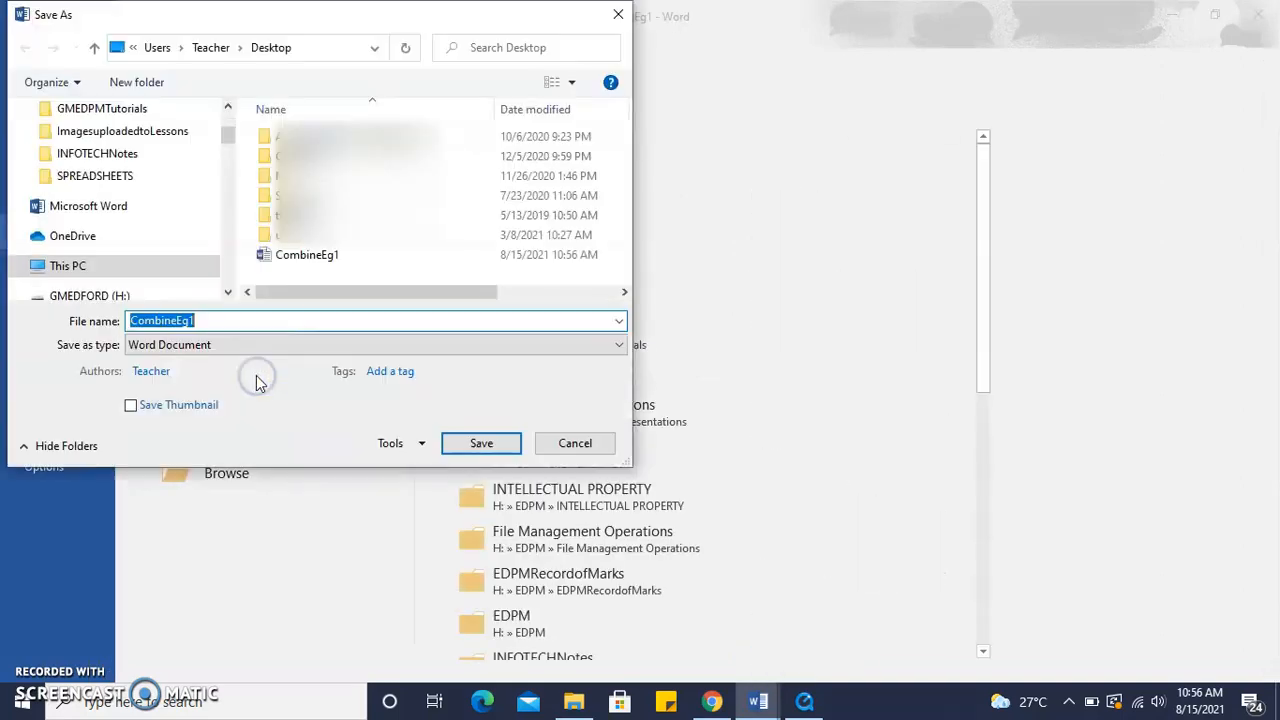
click(225, 320)
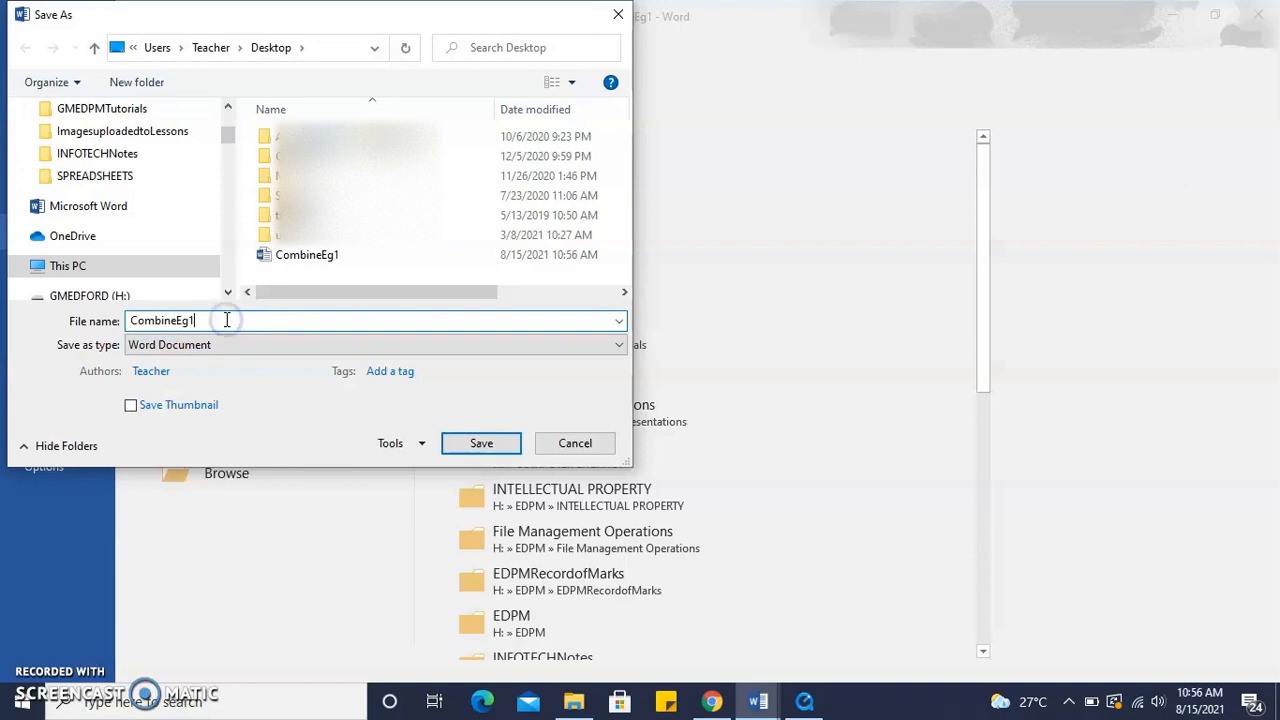
key(BackSpace)
text(2)
click(490, 443)
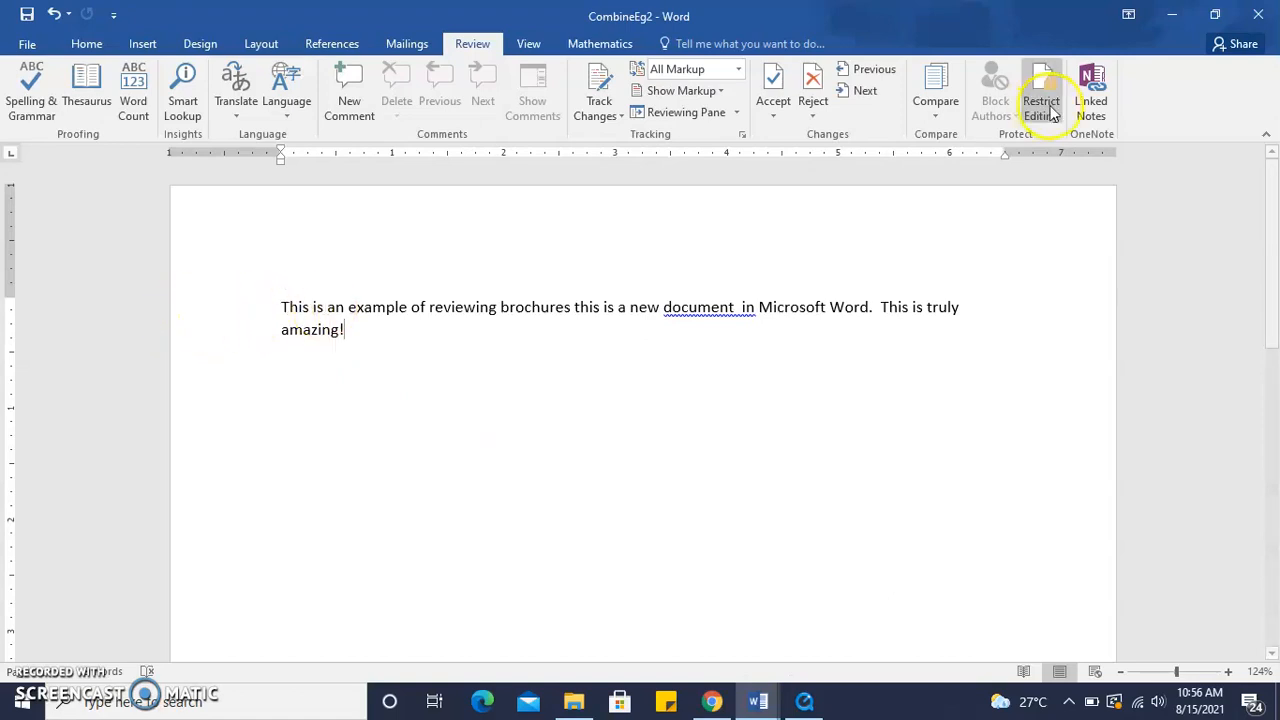
Compare documents with CombineEg1.docx as the original and CombineEg2 as the revised document
click(945, 107)
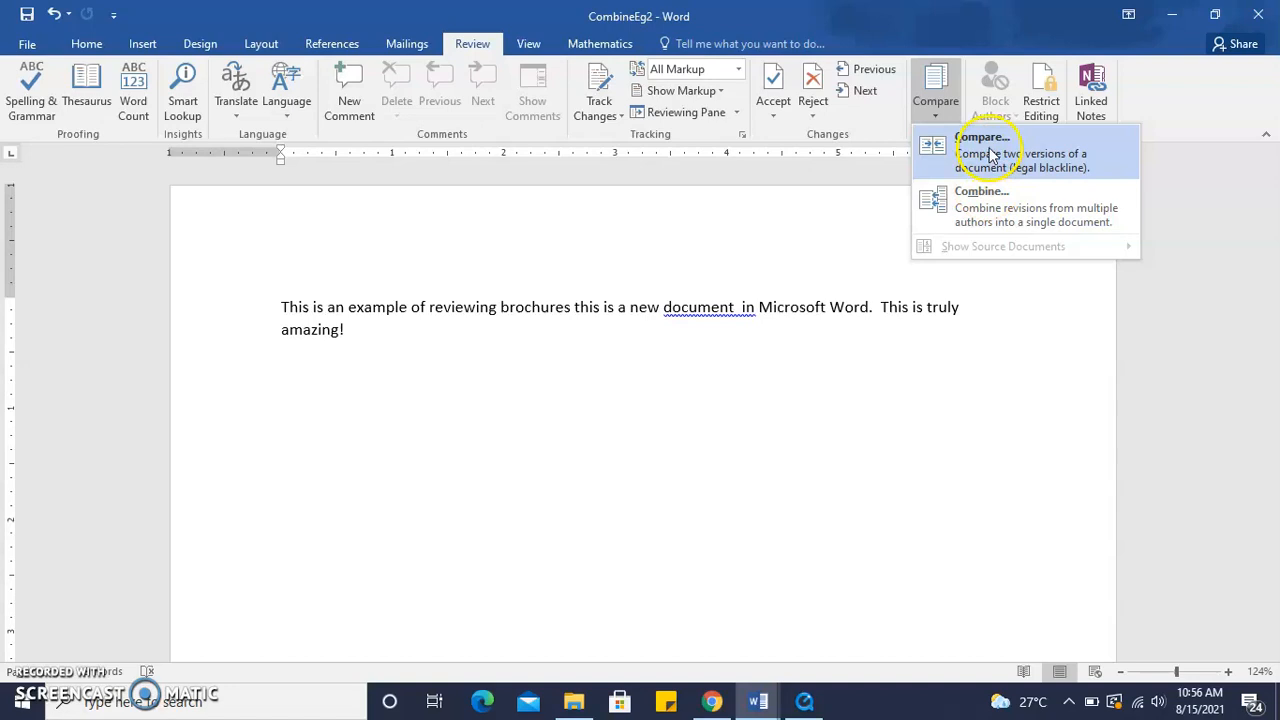
click(982, 158)
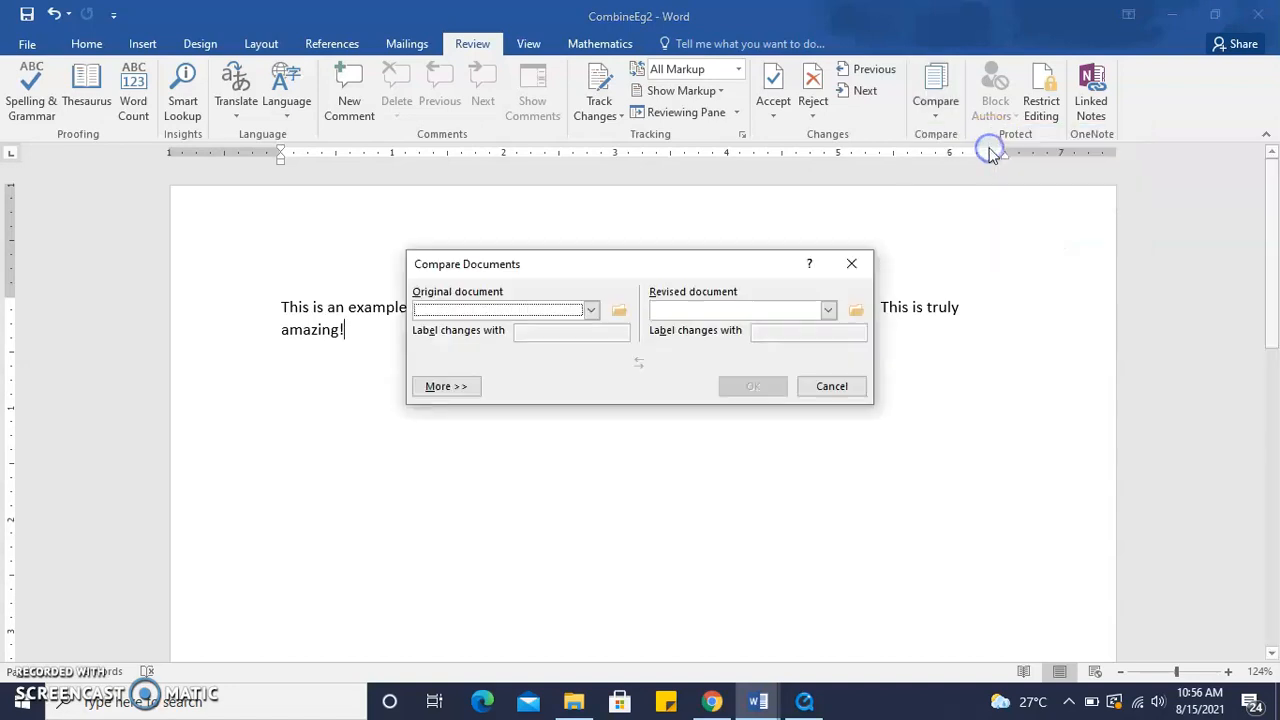
click(590, 310)
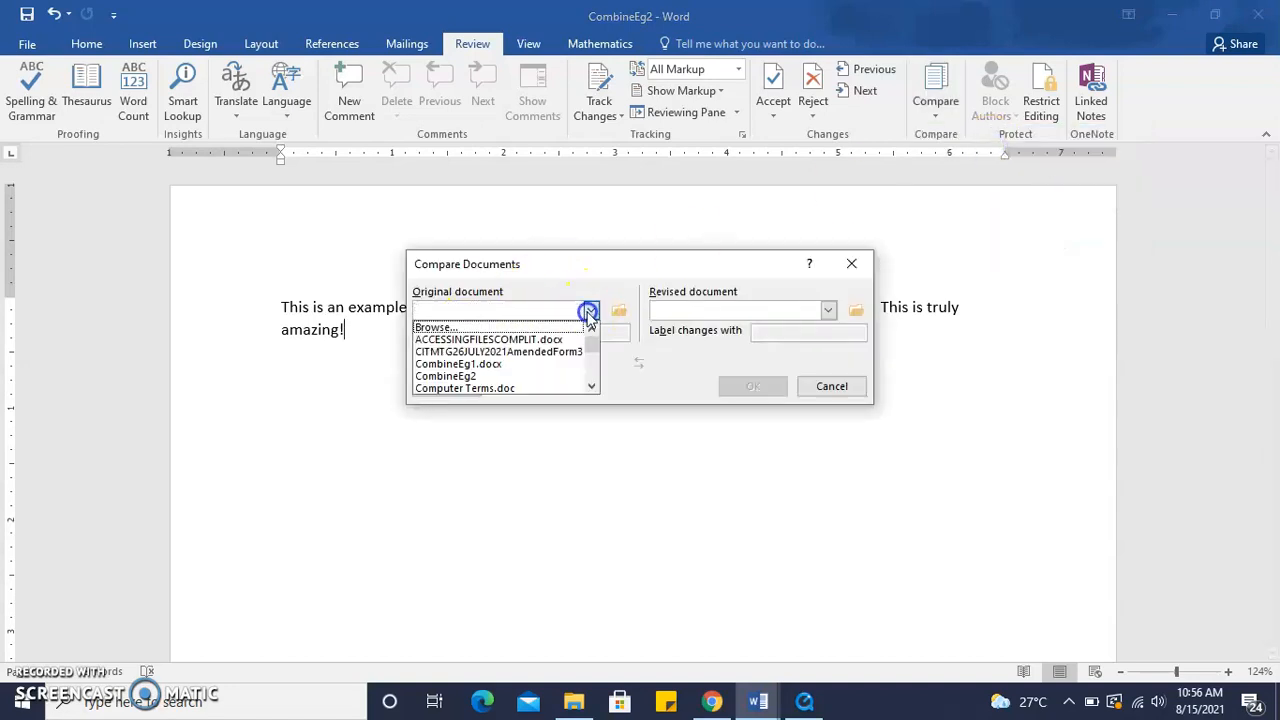
click(518, 366)
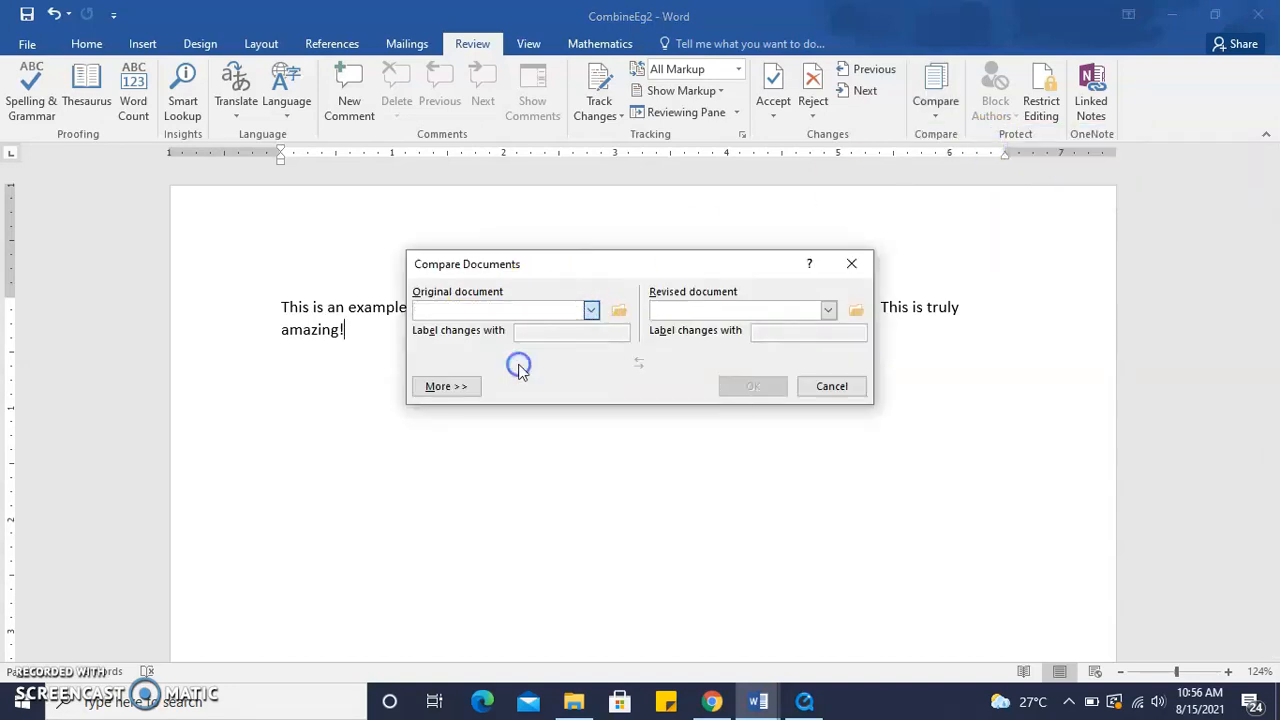
click(829, 311)
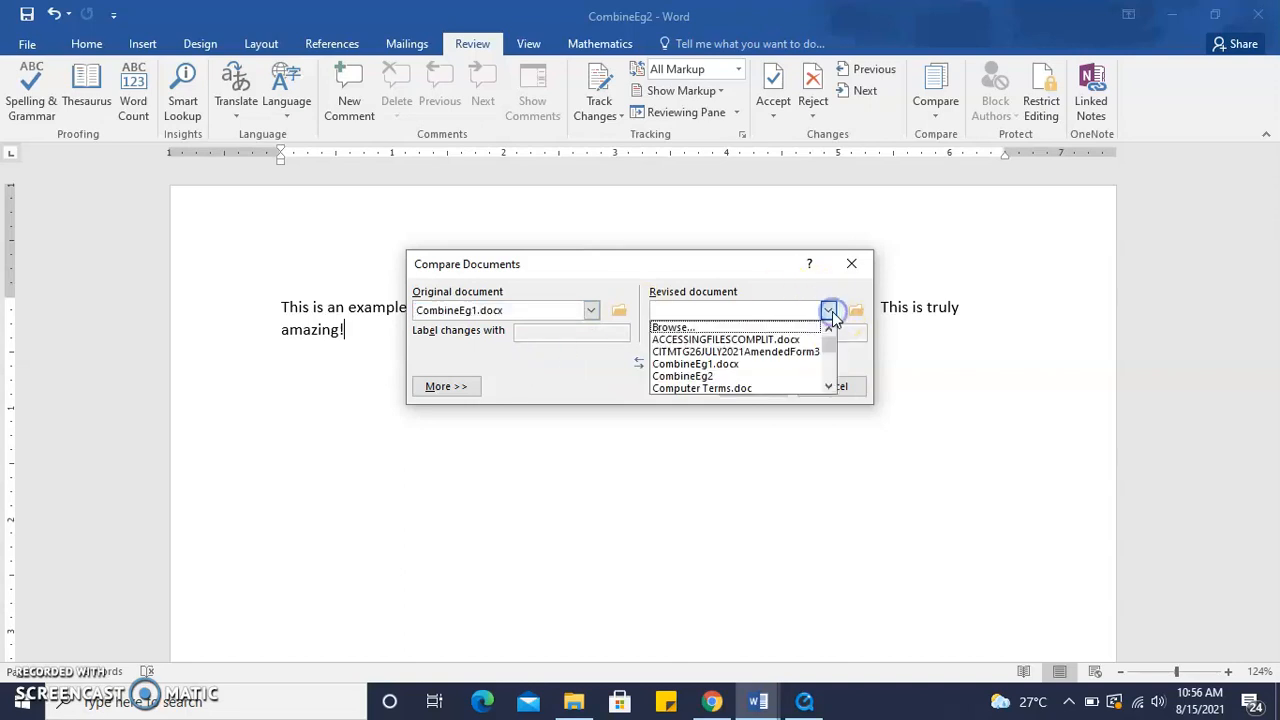
click(791, 380)
click(757, 389)
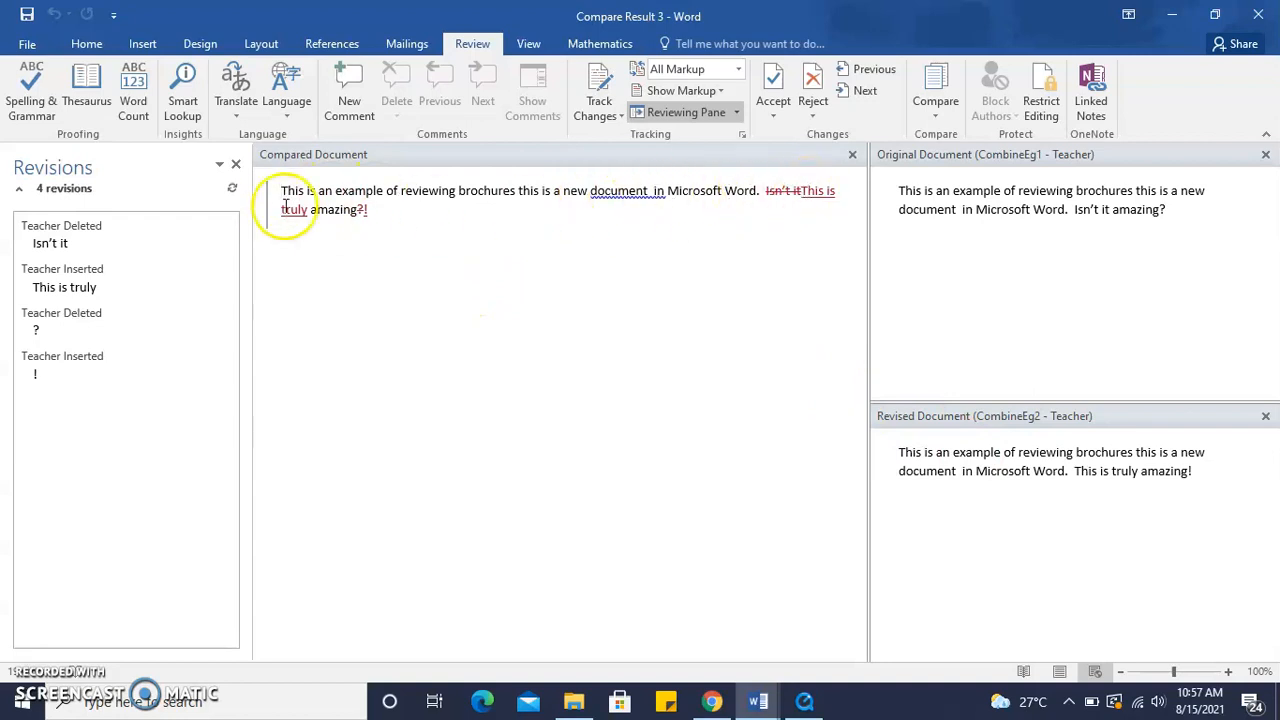
Close the Revisions pane in the comparison result
click(935, 112)
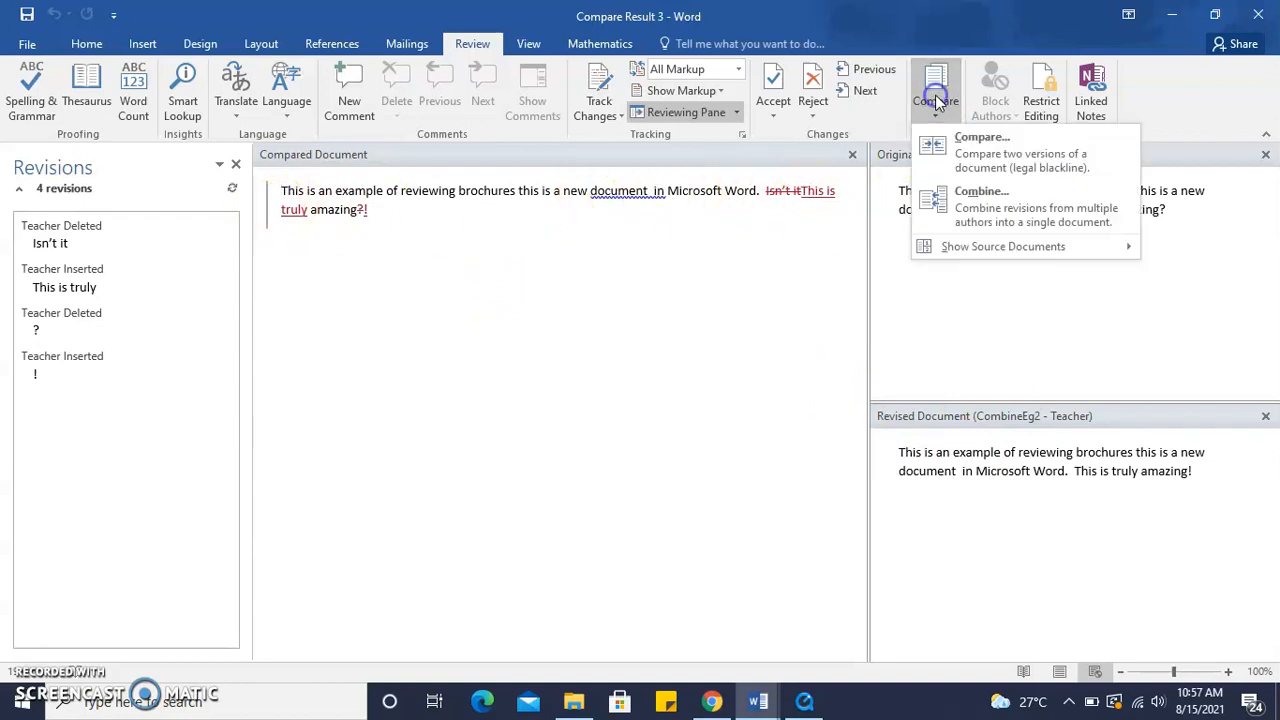
click(586, 347)
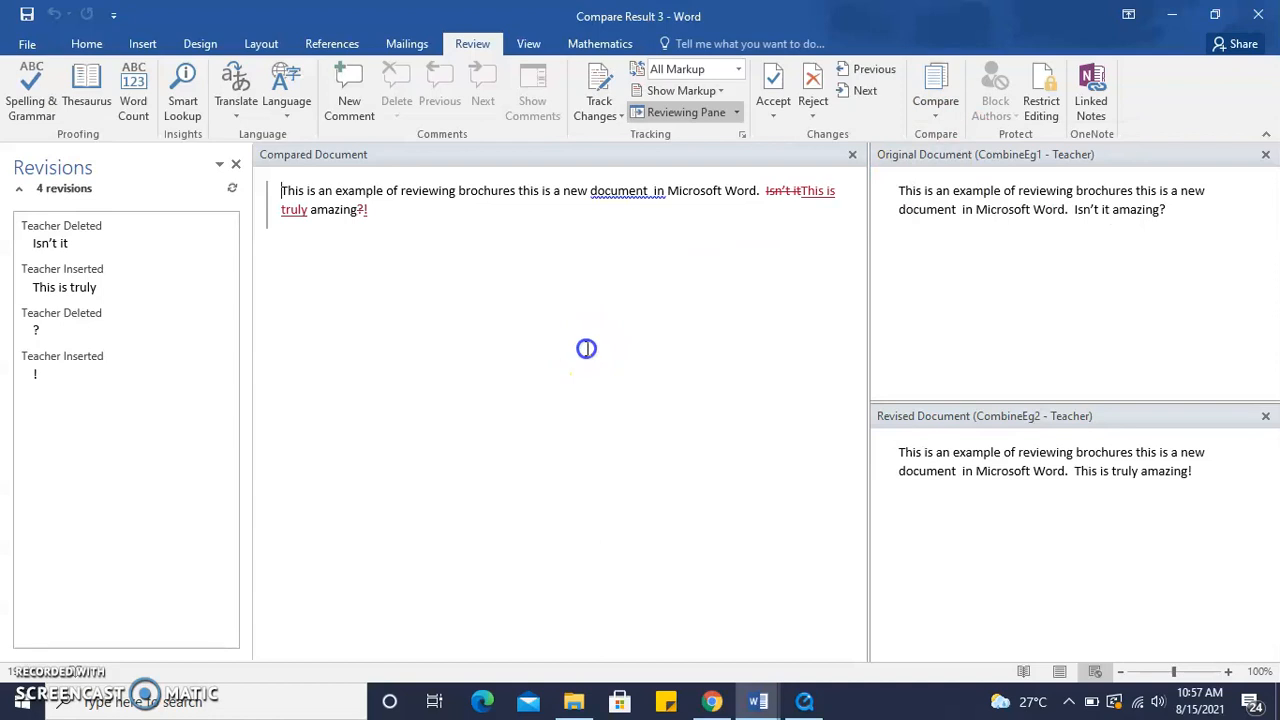
click(235, 164)
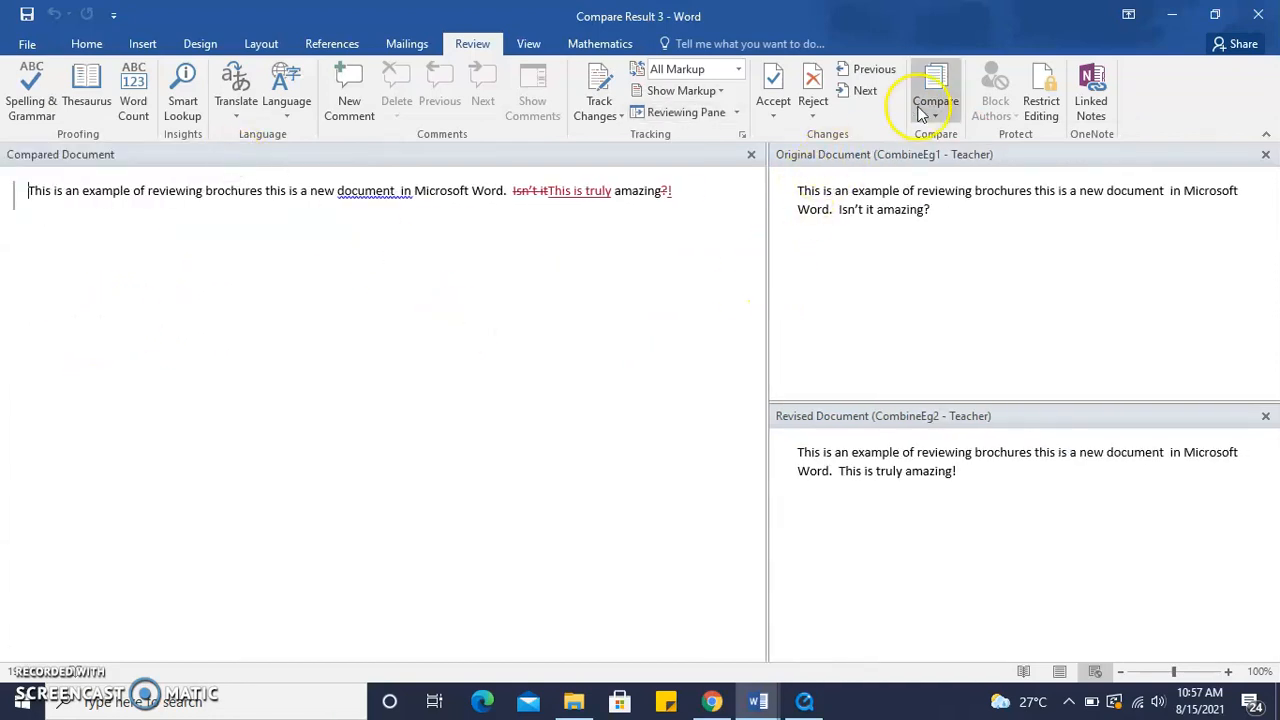
Combine documents with CombineEg1.docx as the original and CombineEg2 as the revised document, then close the Revisions pane
click(935, 108)
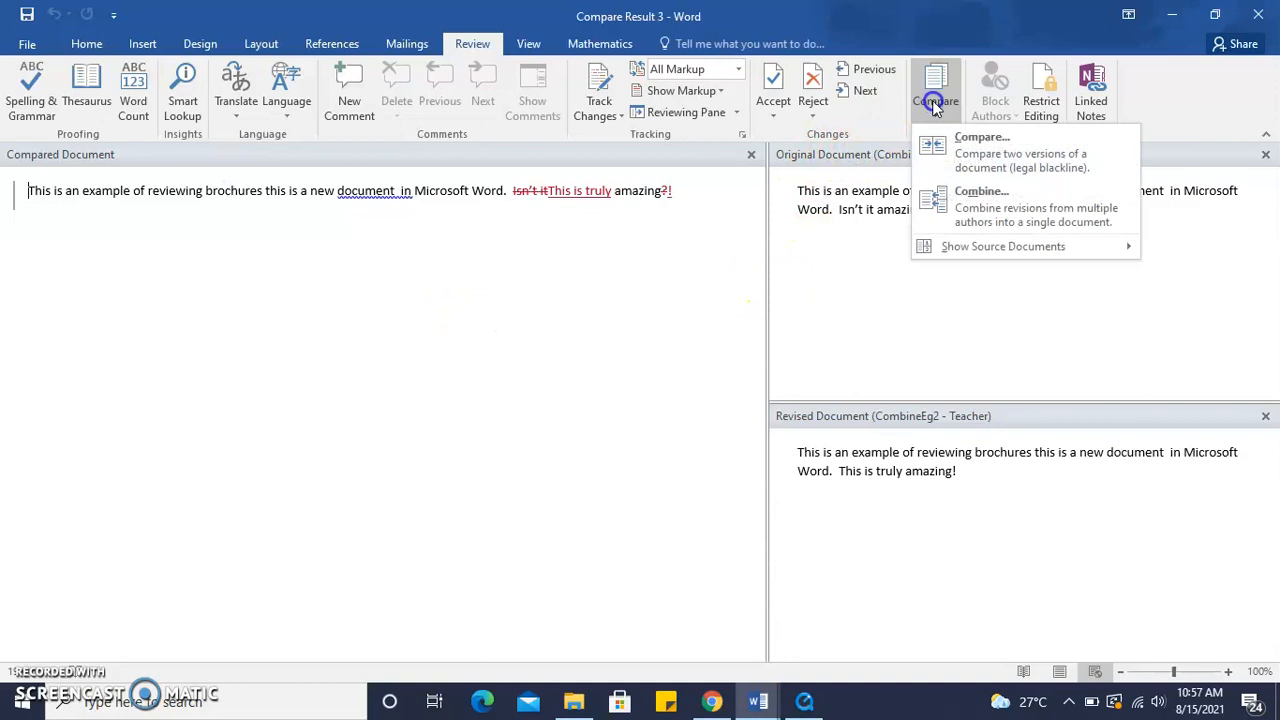
click(965, 203)
click(591, 310)
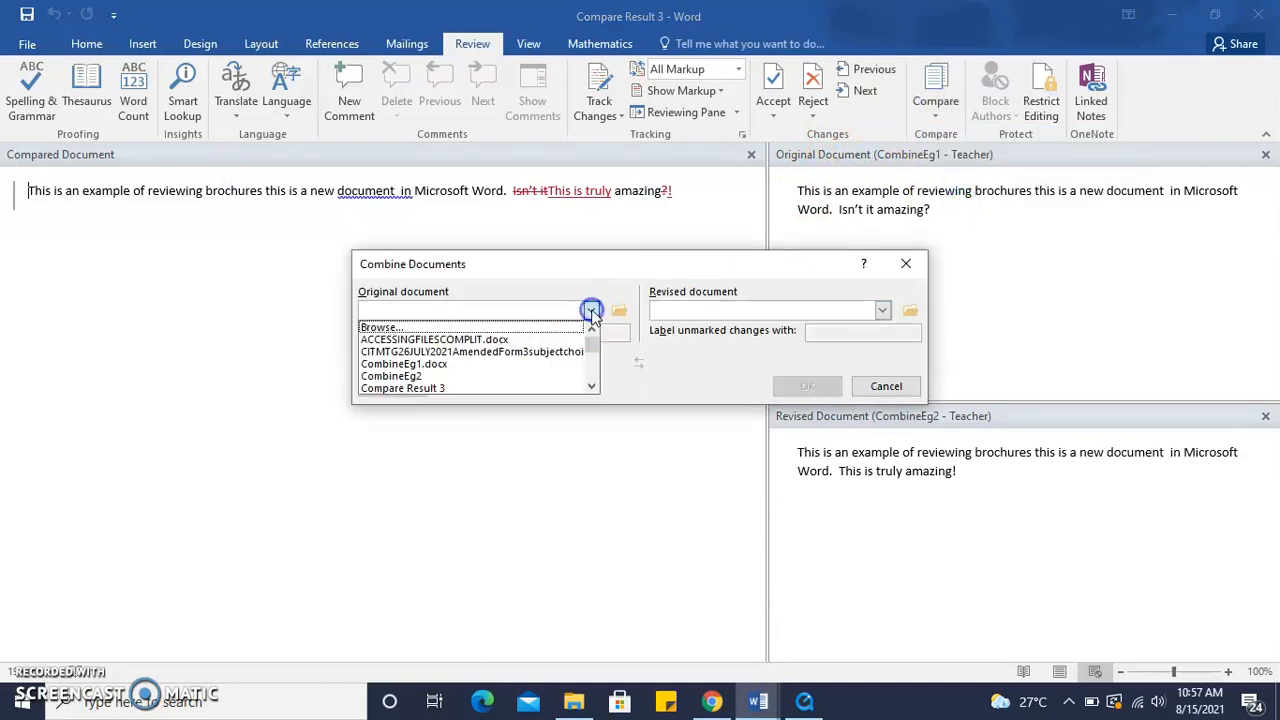
click(517, 364)
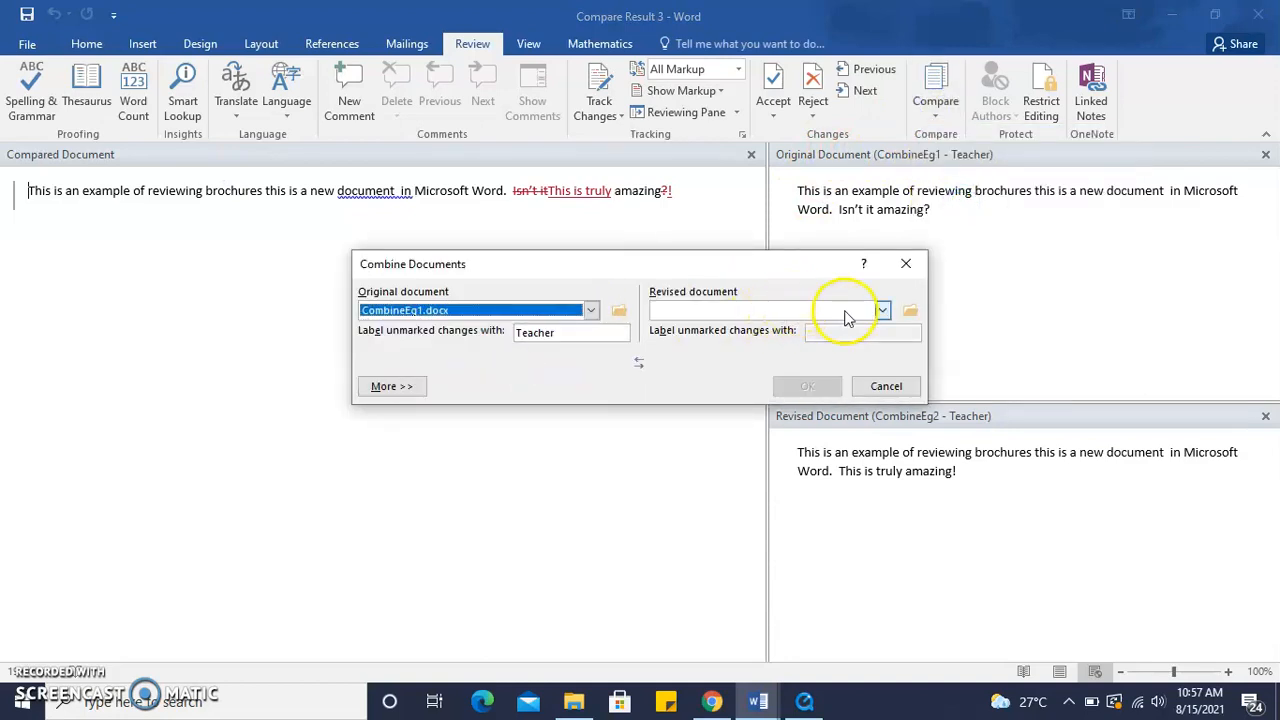
click(883, 311)
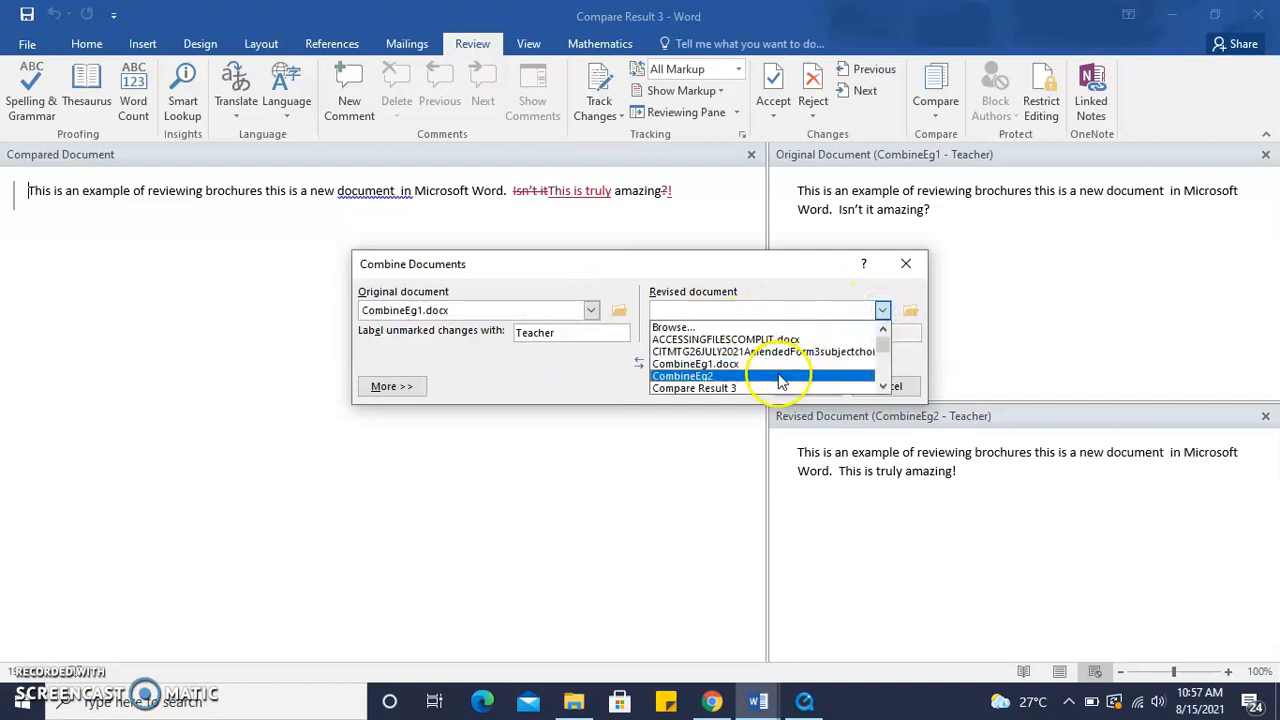
click(780, 379)
click(781, 383)
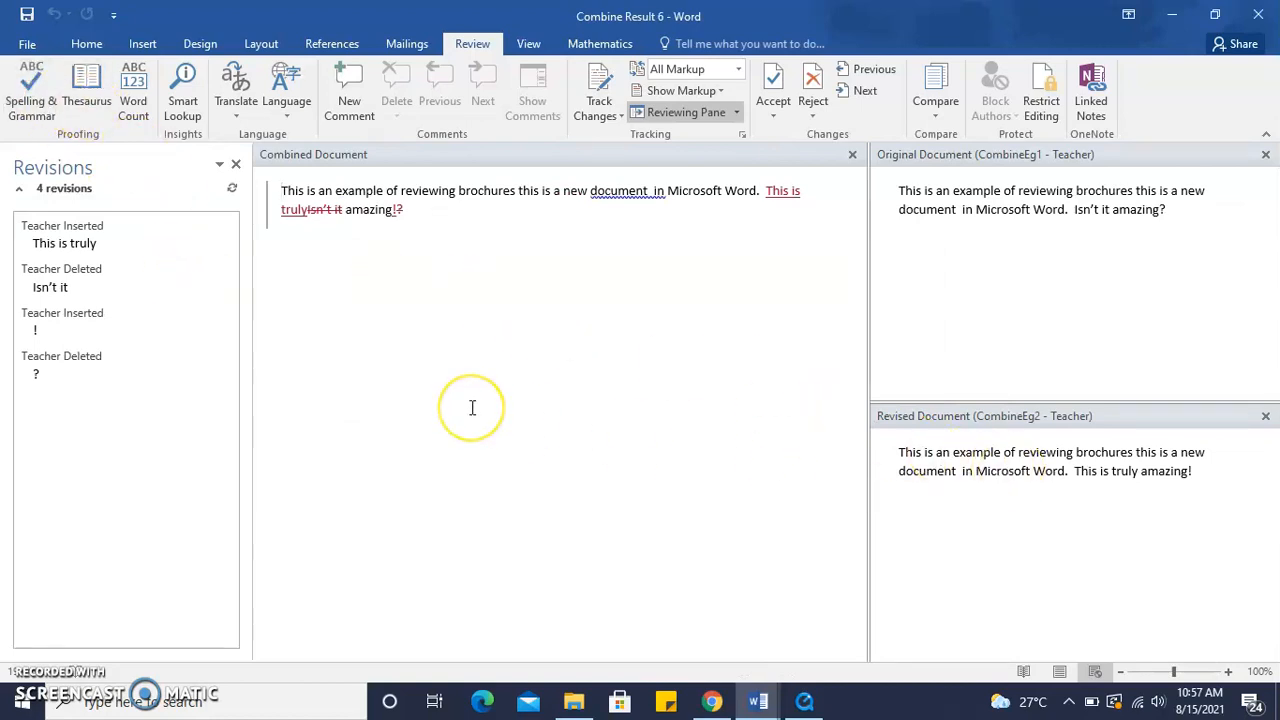
click(236, 164)
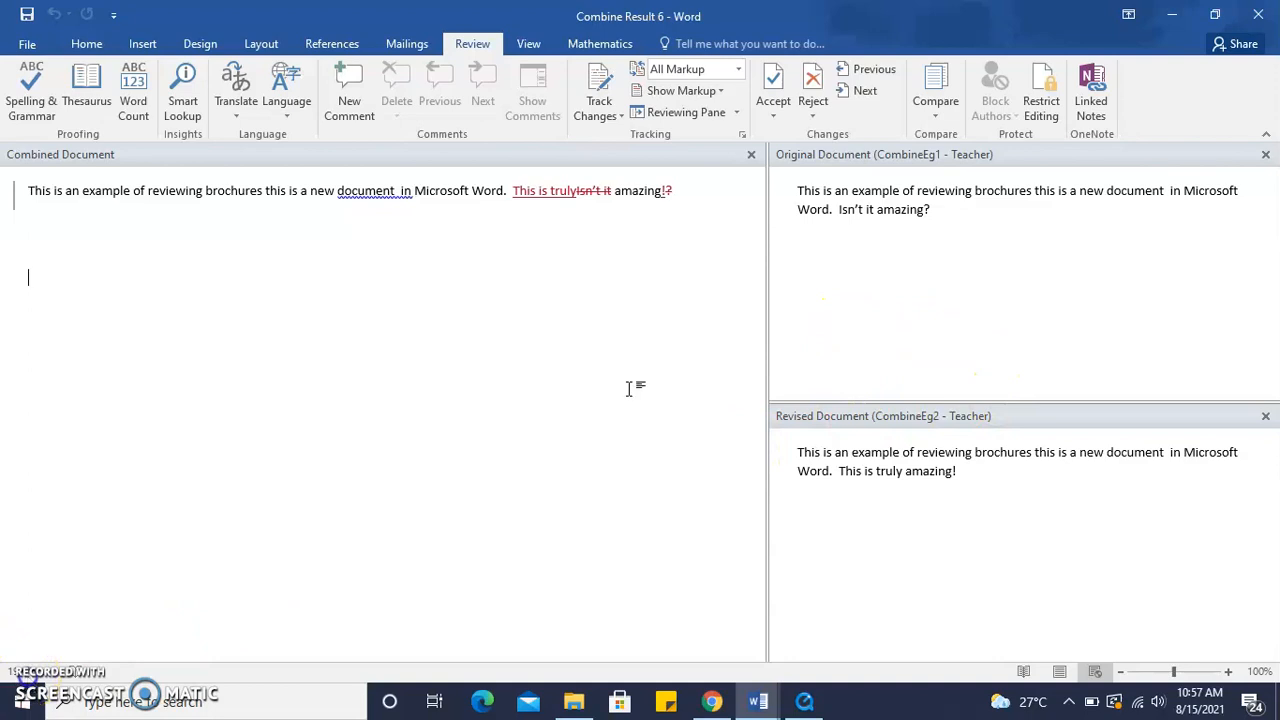
Accept each tracked change in the combined document one by one until none remain
click(773, 80)
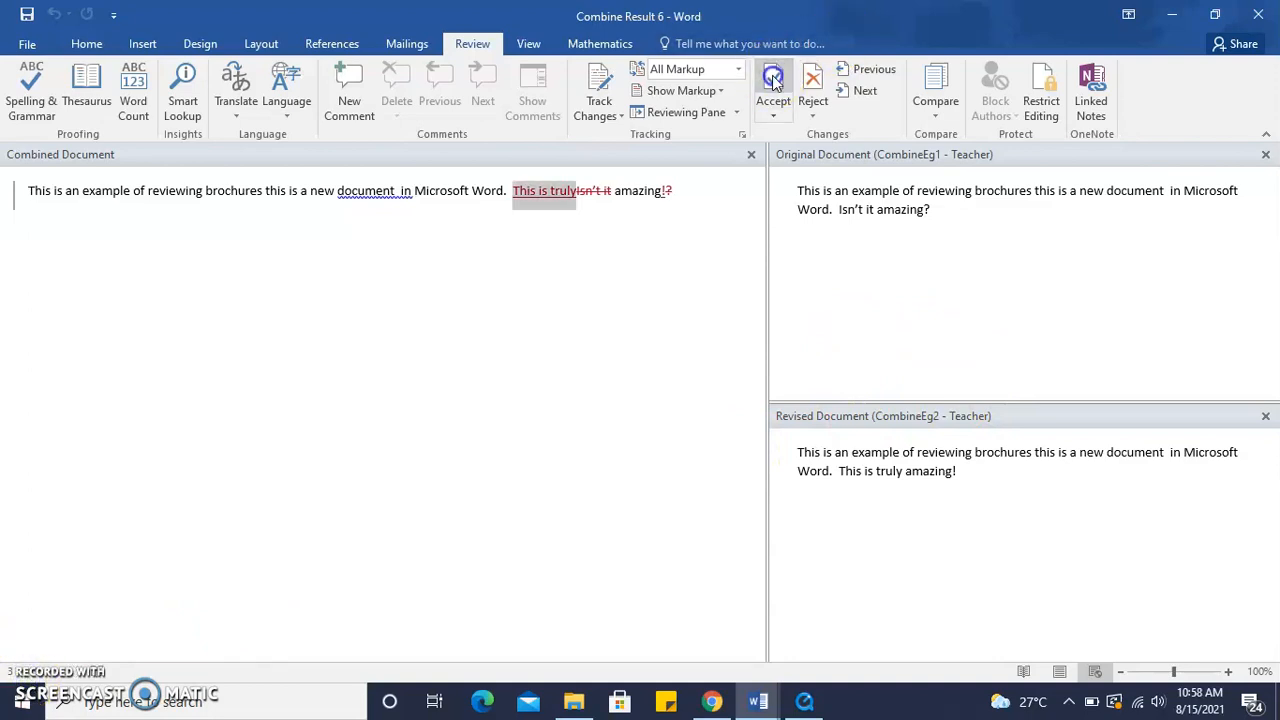
click(773, 80)
click(773, 80)
click(773, 80)
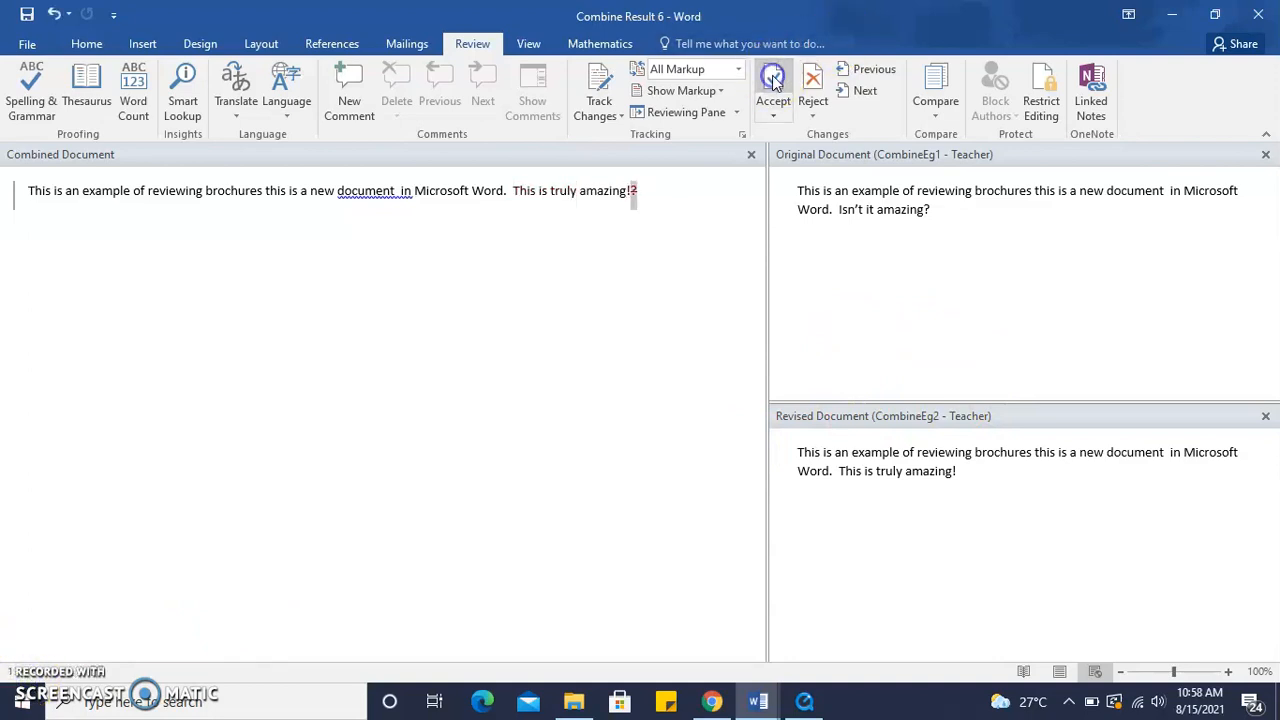
click(773, 80)
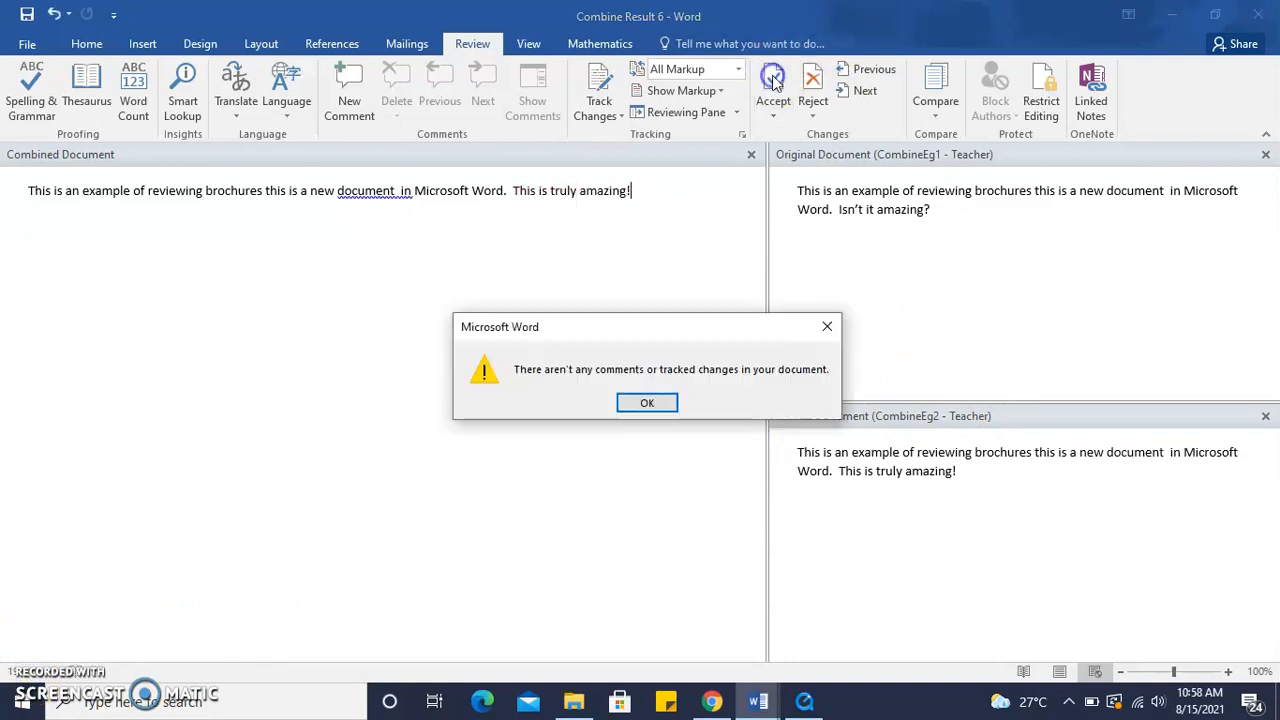
click(645, 404)
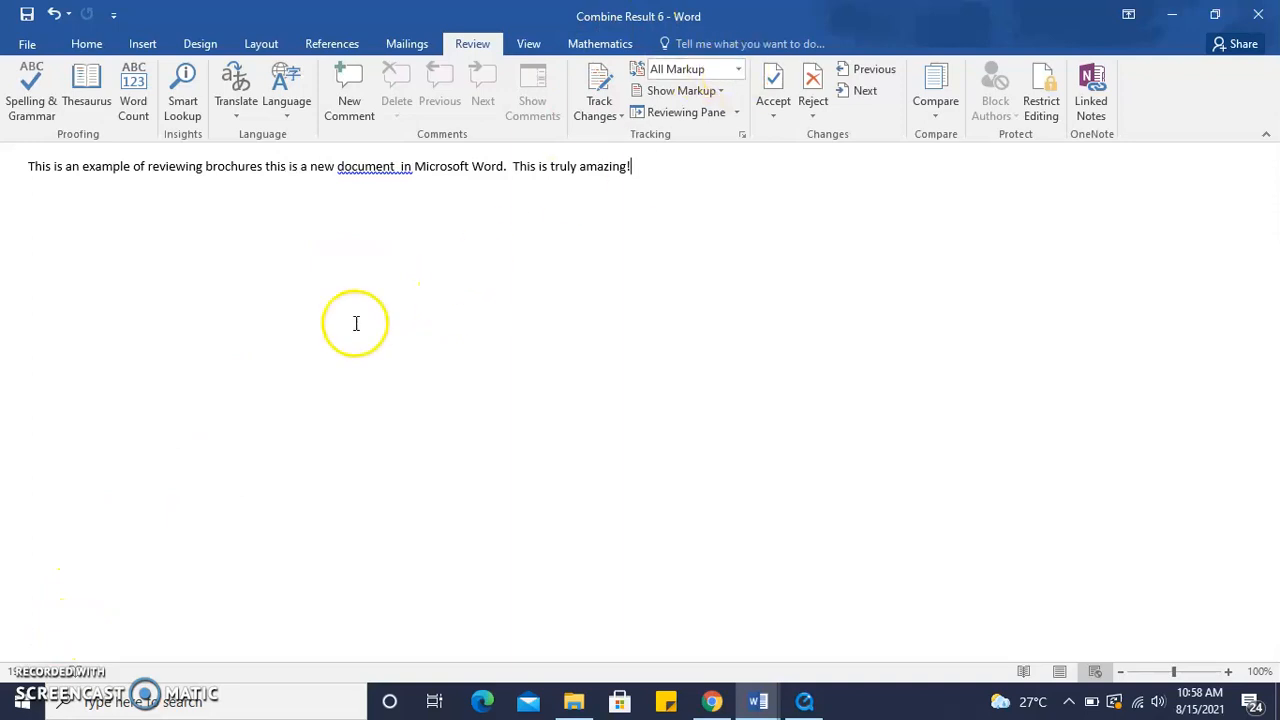
Open Restrict Editing and limit formatting to a selection of styles
click(1042, 101)
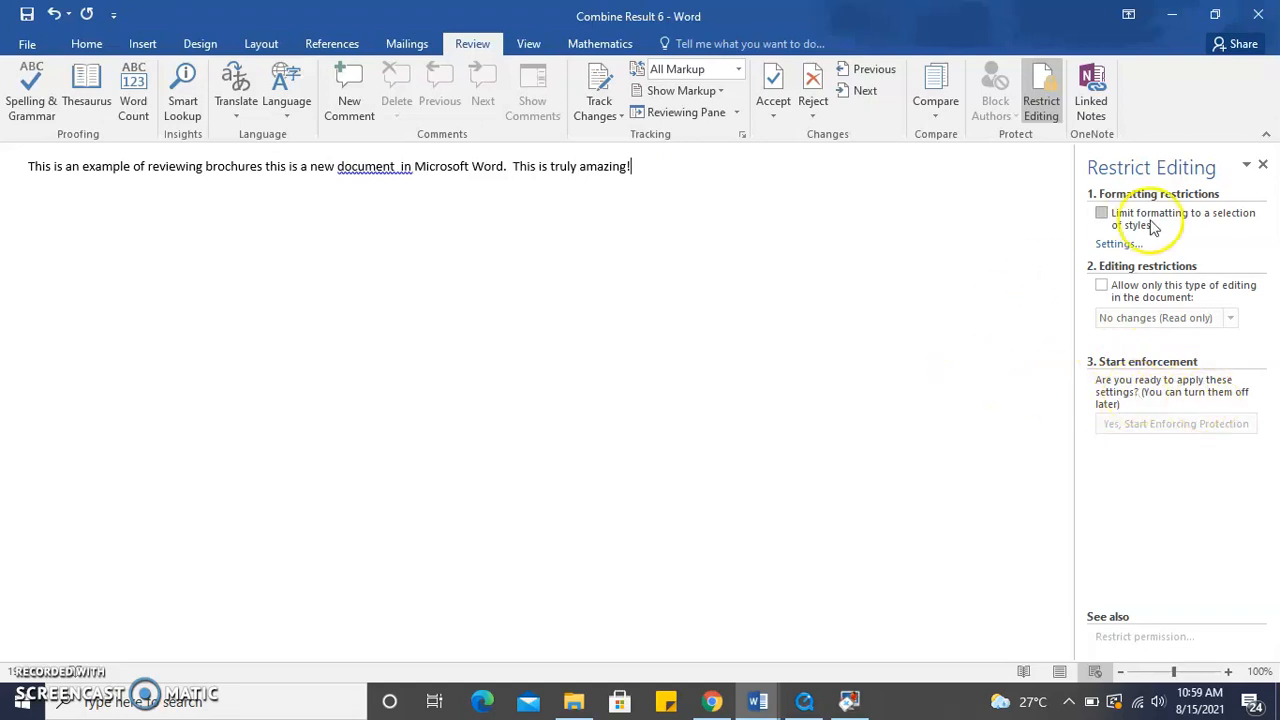
click(1103, 214)
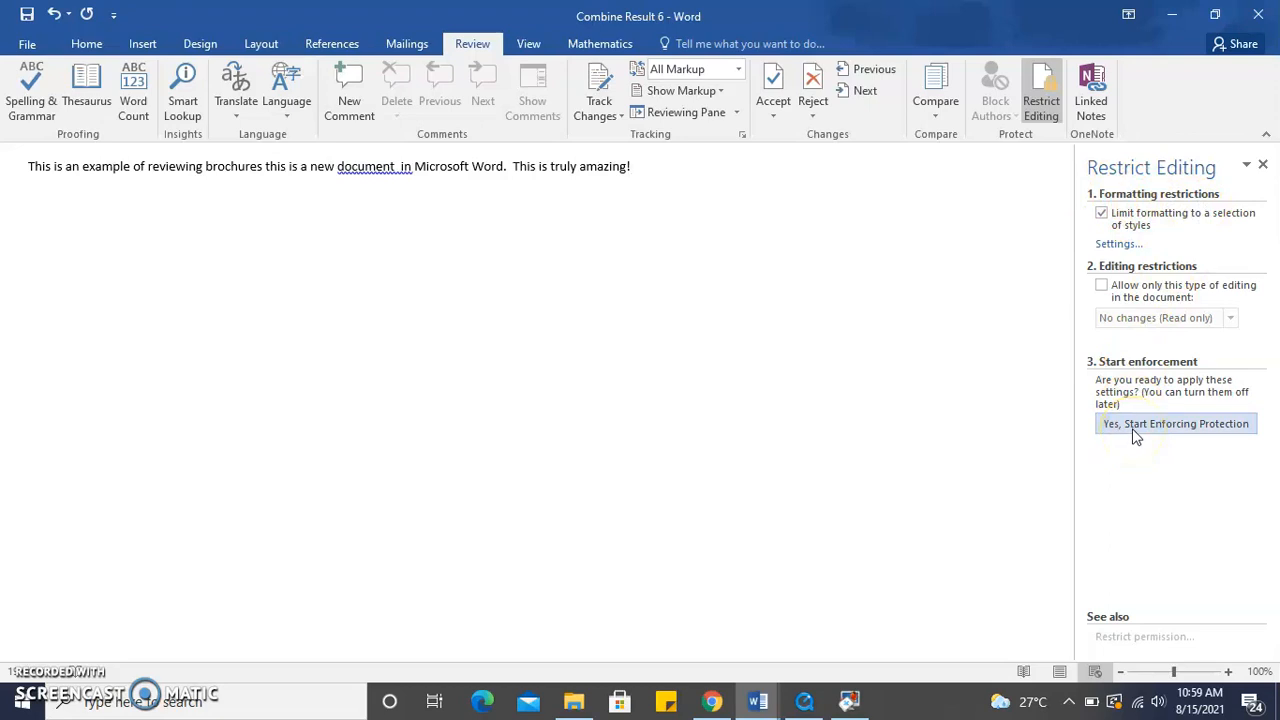
Try to open Linked Notes for the unsaved combined document
click(1097, 93)
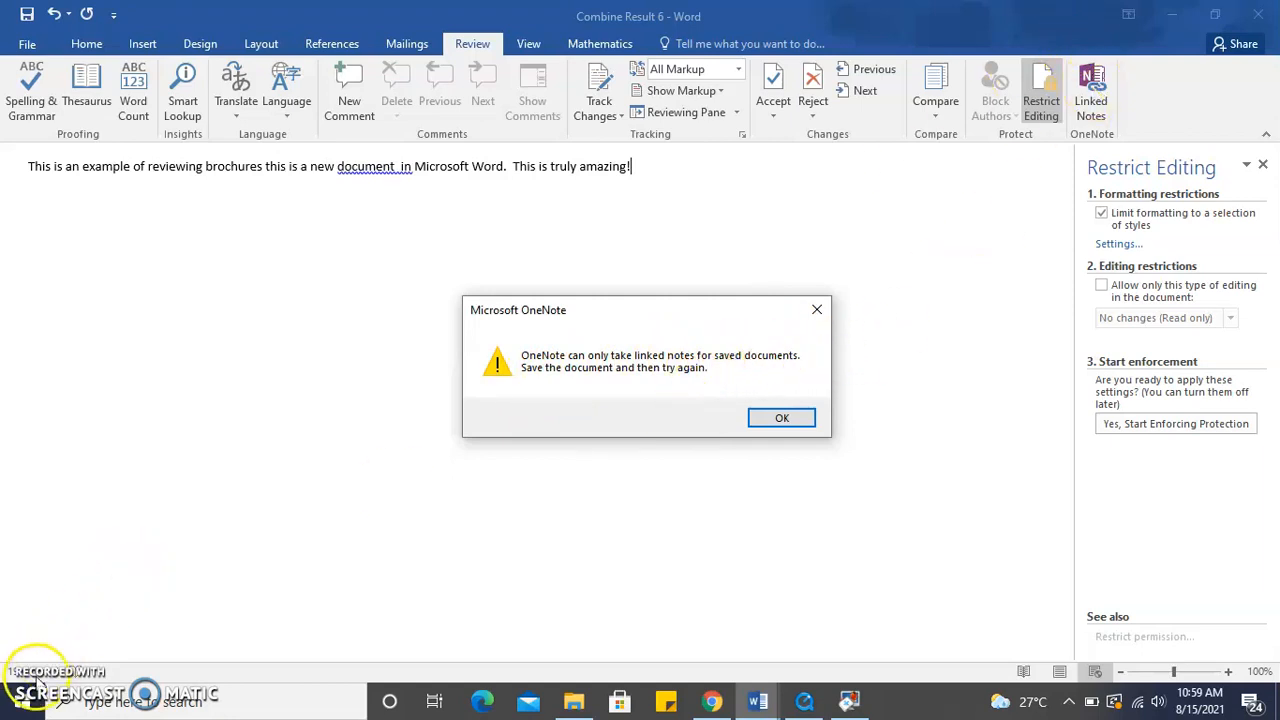
key(Return)
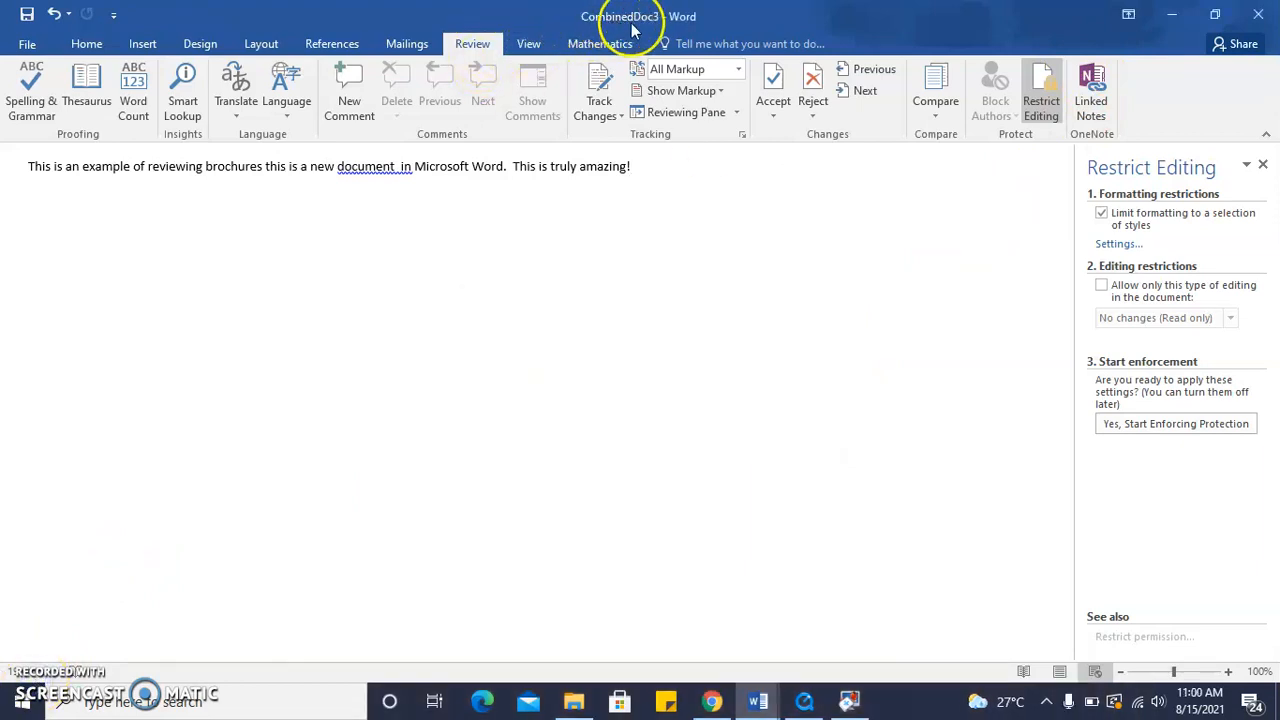
Close the Restrict Editing pane and open Linked Notes in OneNote, widening its docked window beside the document
click(1262, 164)
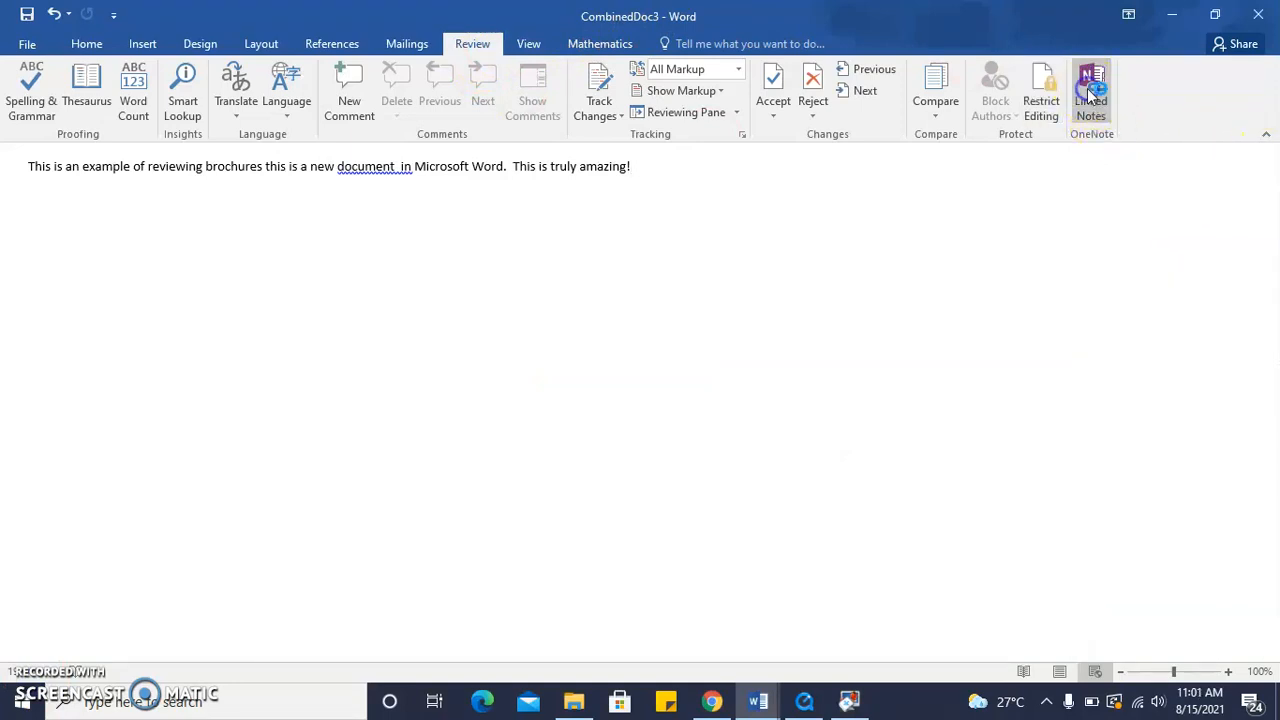
click(1091, 88)
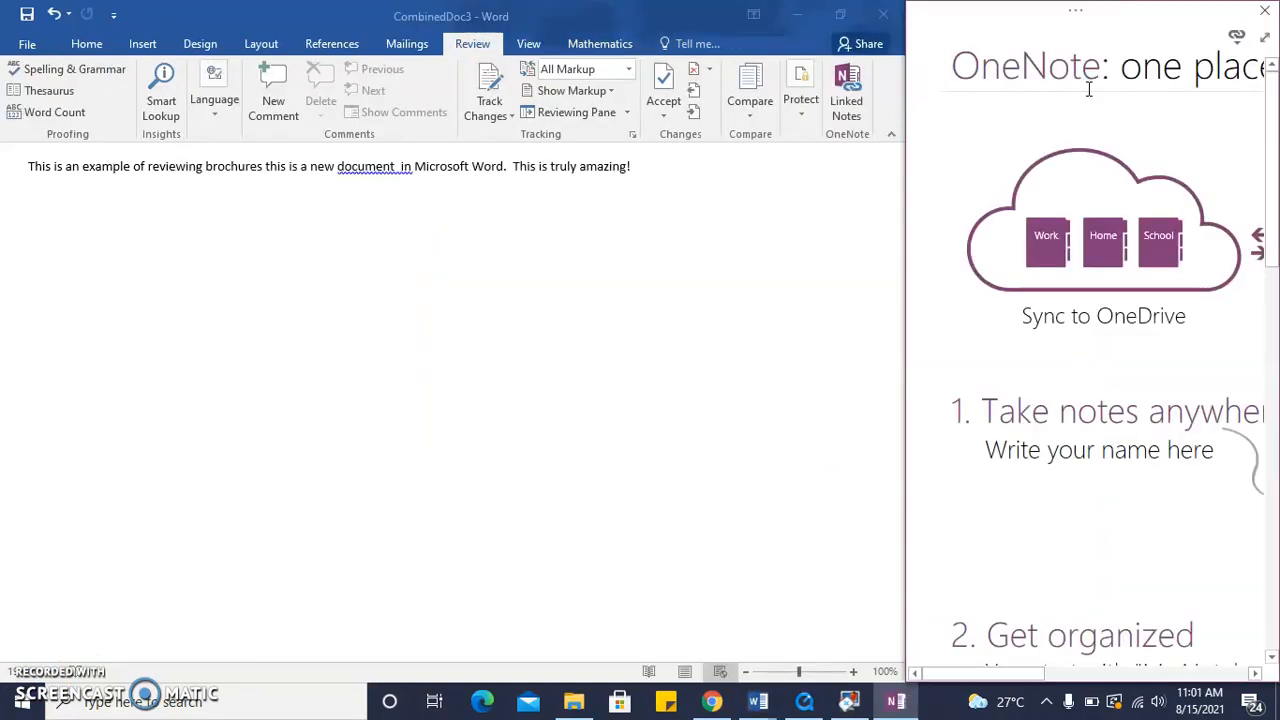
drag(904, 170, 677, 203)
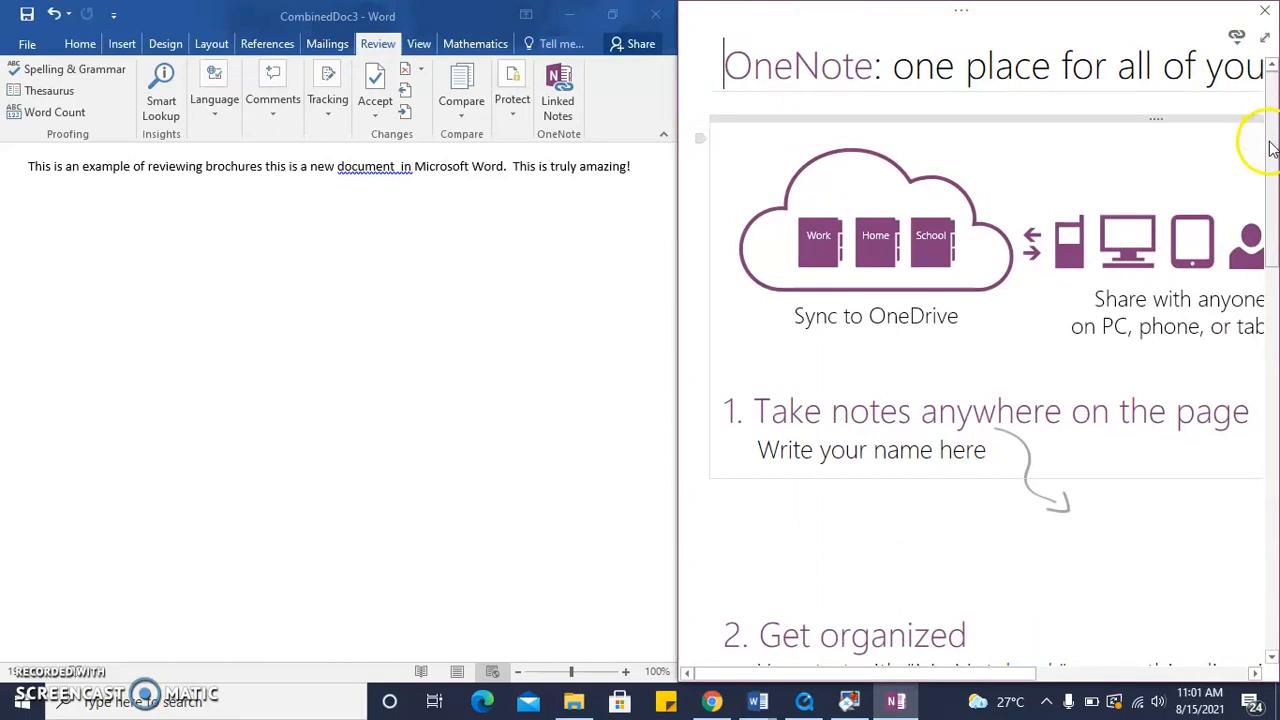
drag(1272, 150, 1272, 182)
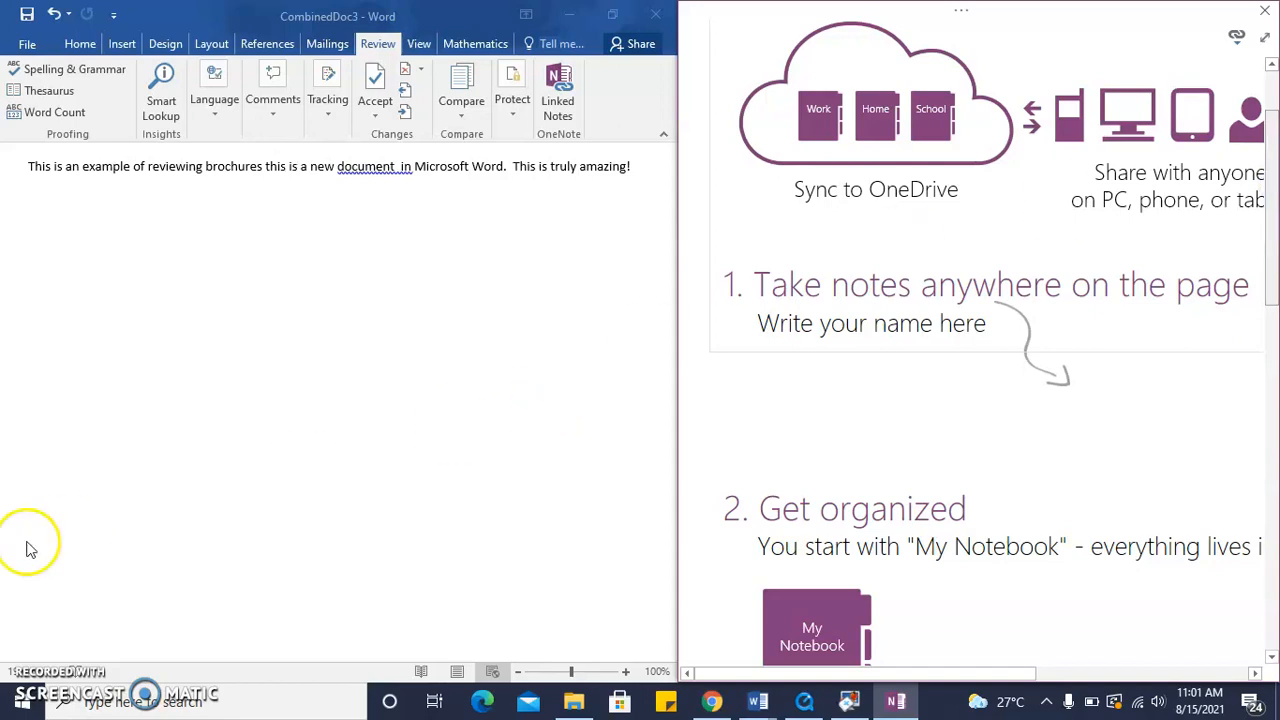